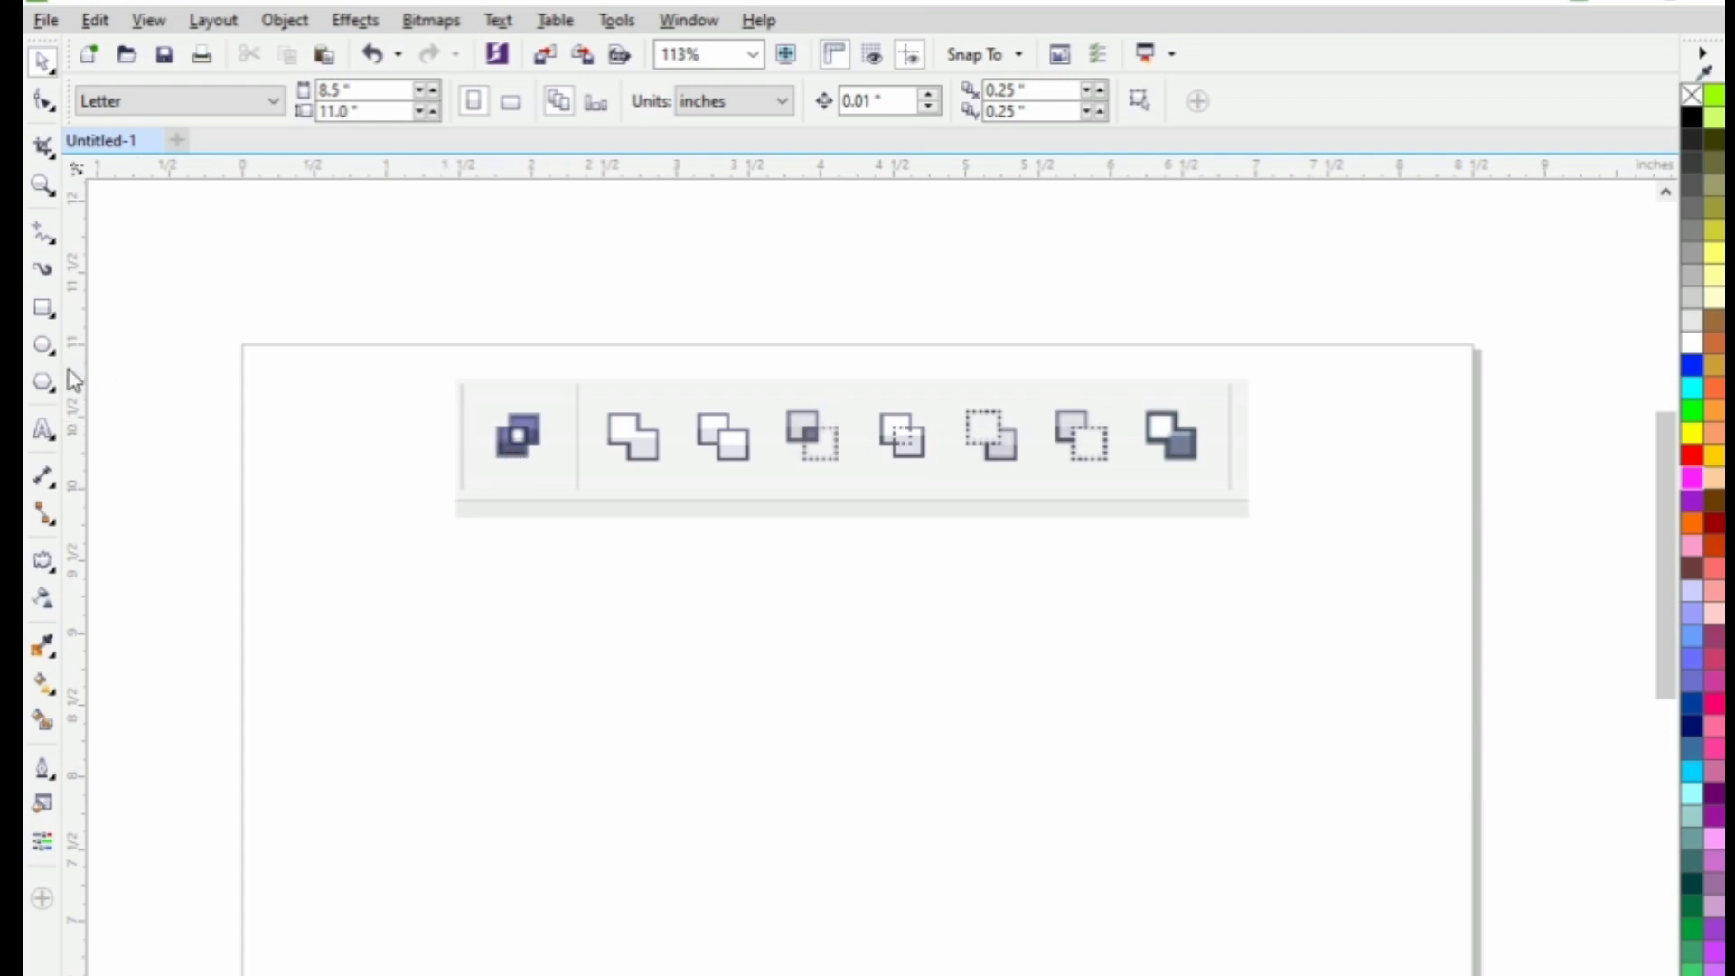
Draw a six-sided polygon about 0.75 by 0.87 inches below the sample icon strip
left_click(43, 387)
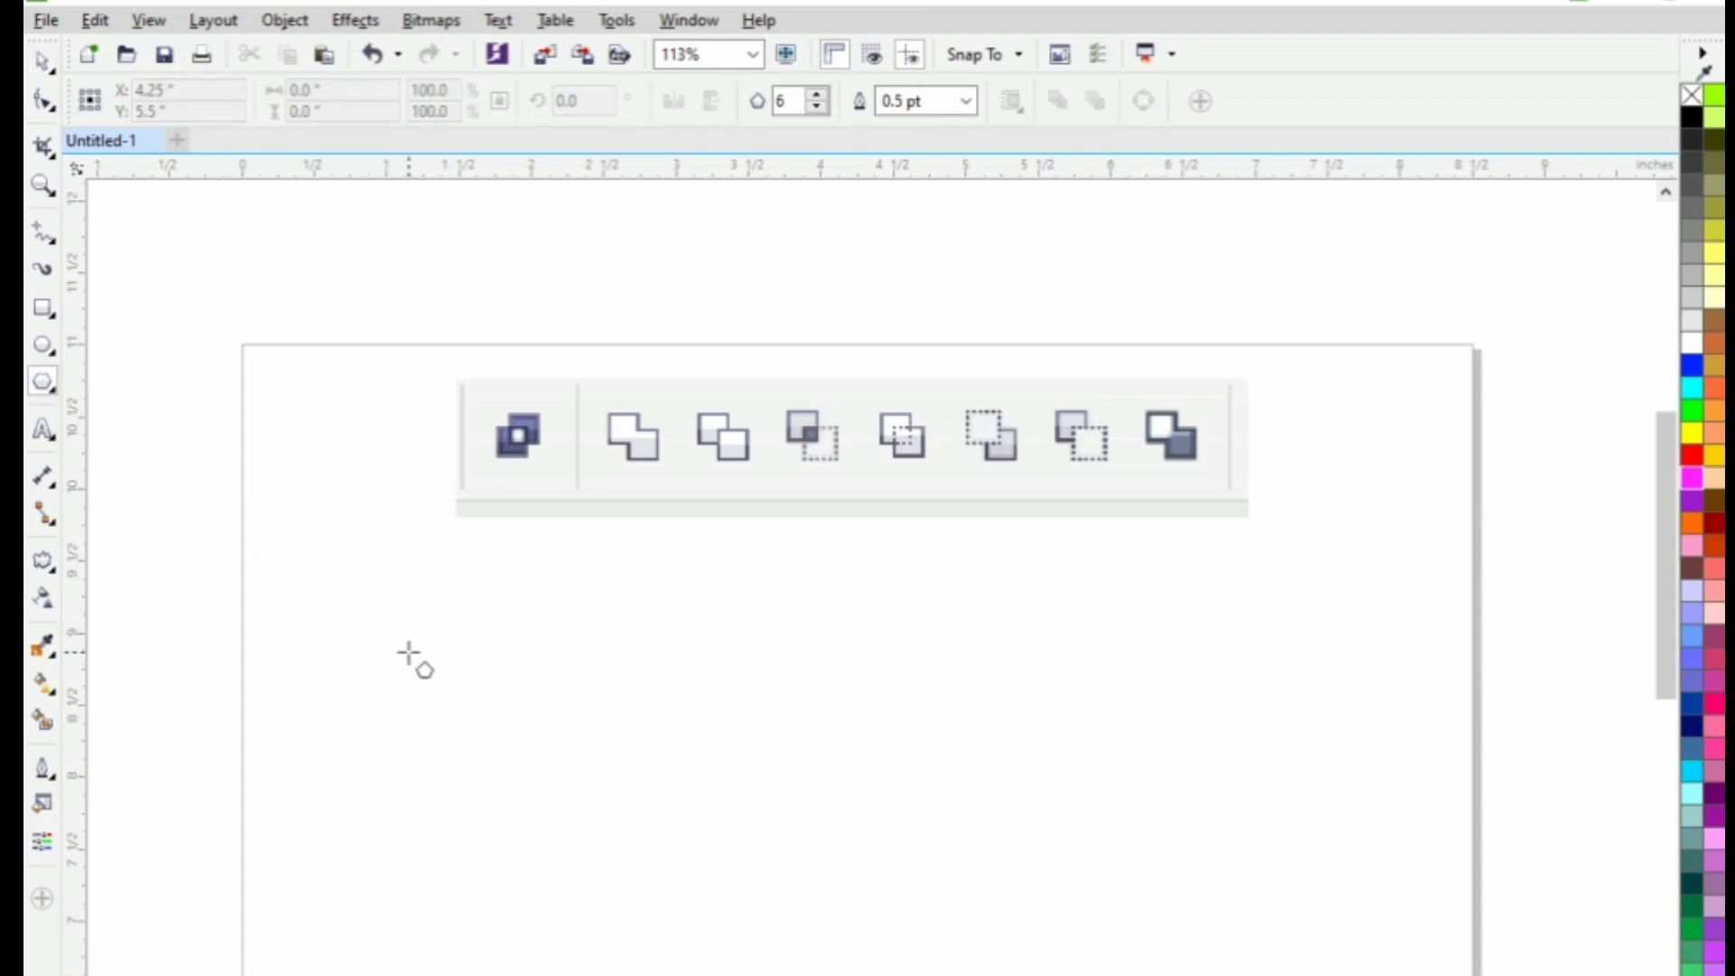
left_click_drag(442, 624, 537, 750)
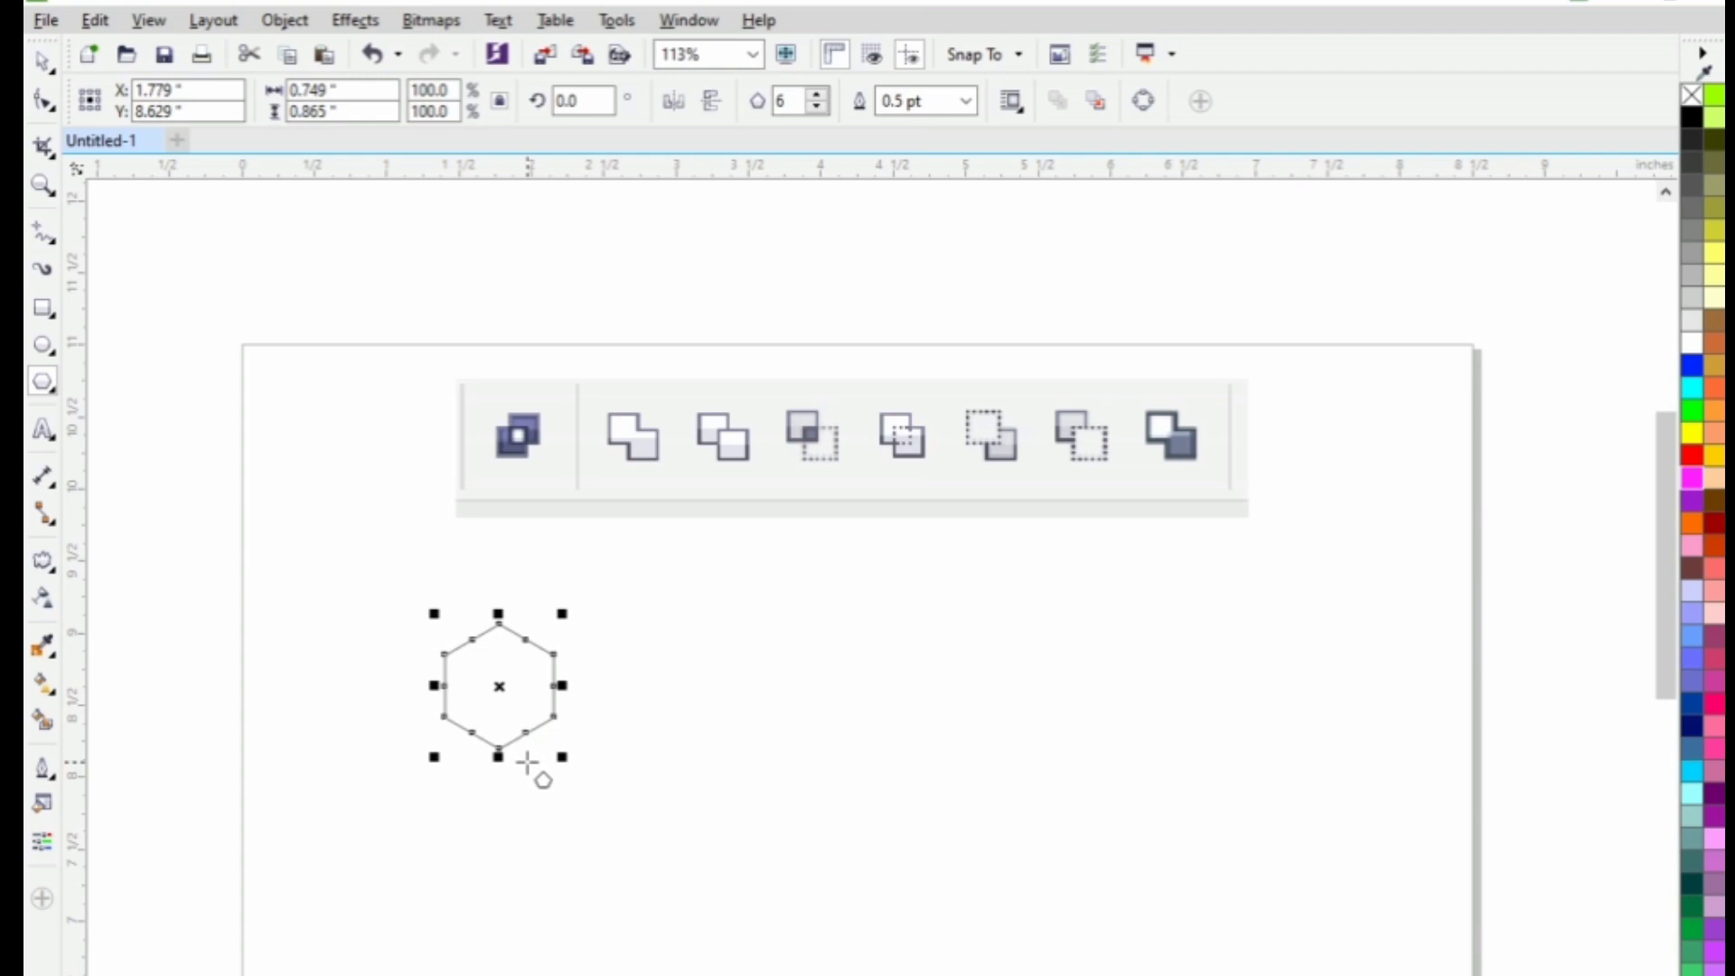
left_click(44, 65)
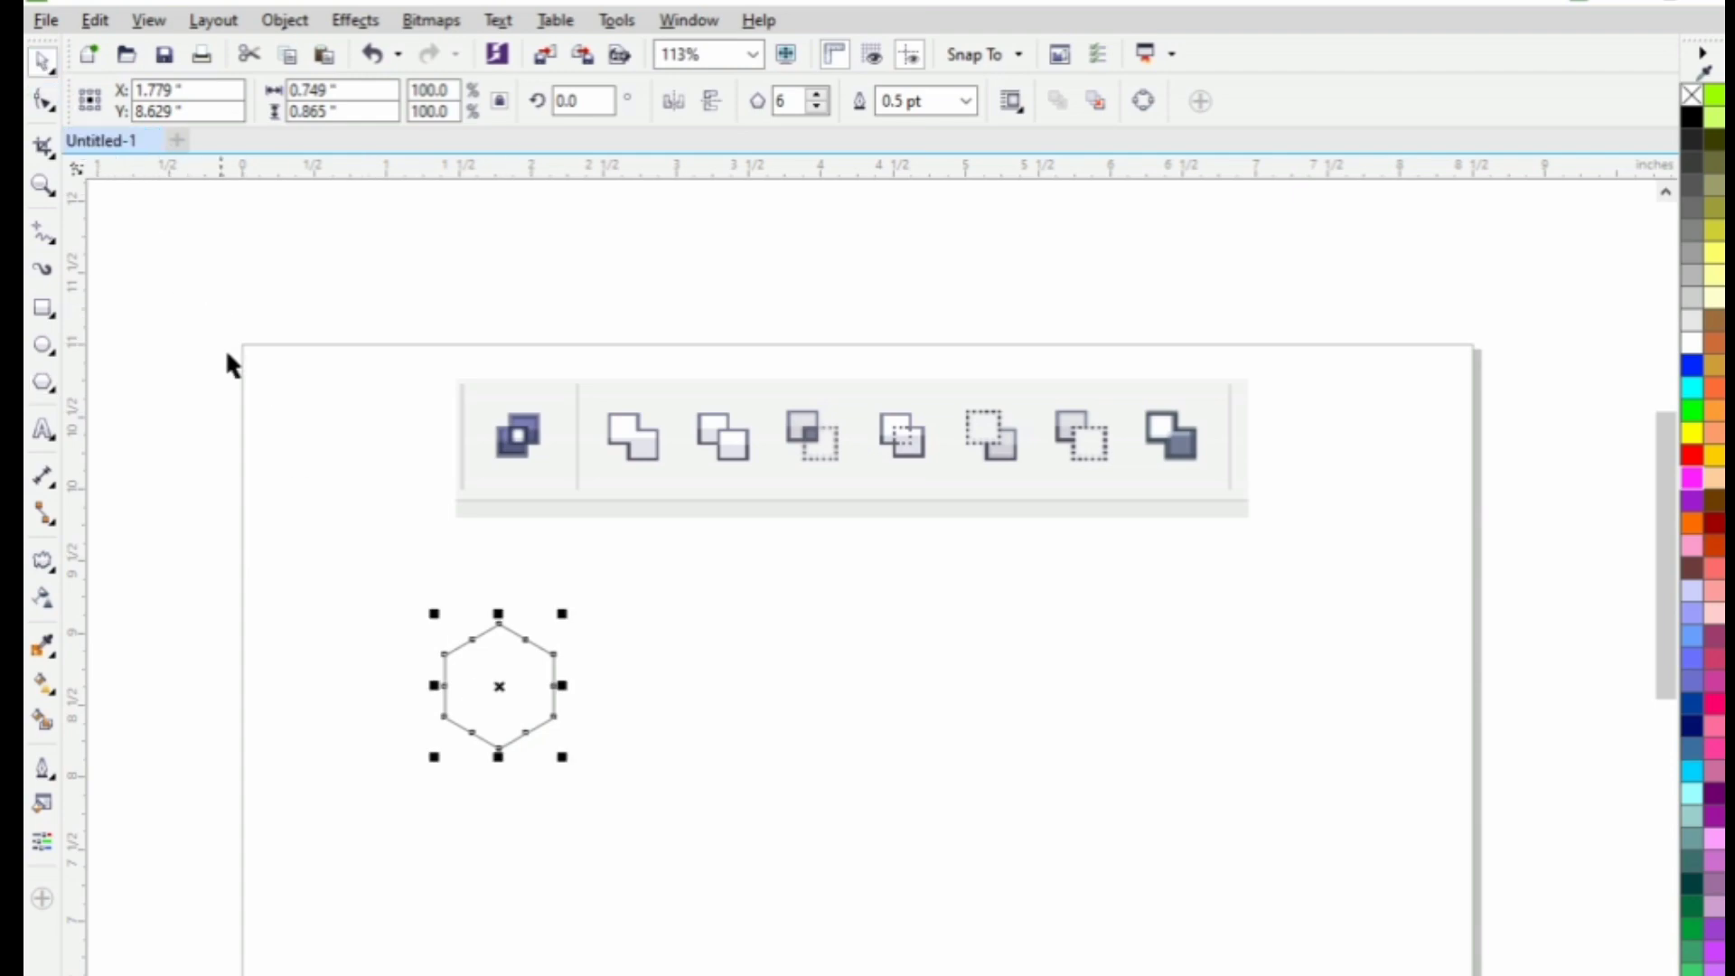
Duplicate the hexagon horizontally so the copy sits edge to edge on its right side
left_click(403, 628)
key("F2")
left_click_drag(338, 546, 1016, 975)
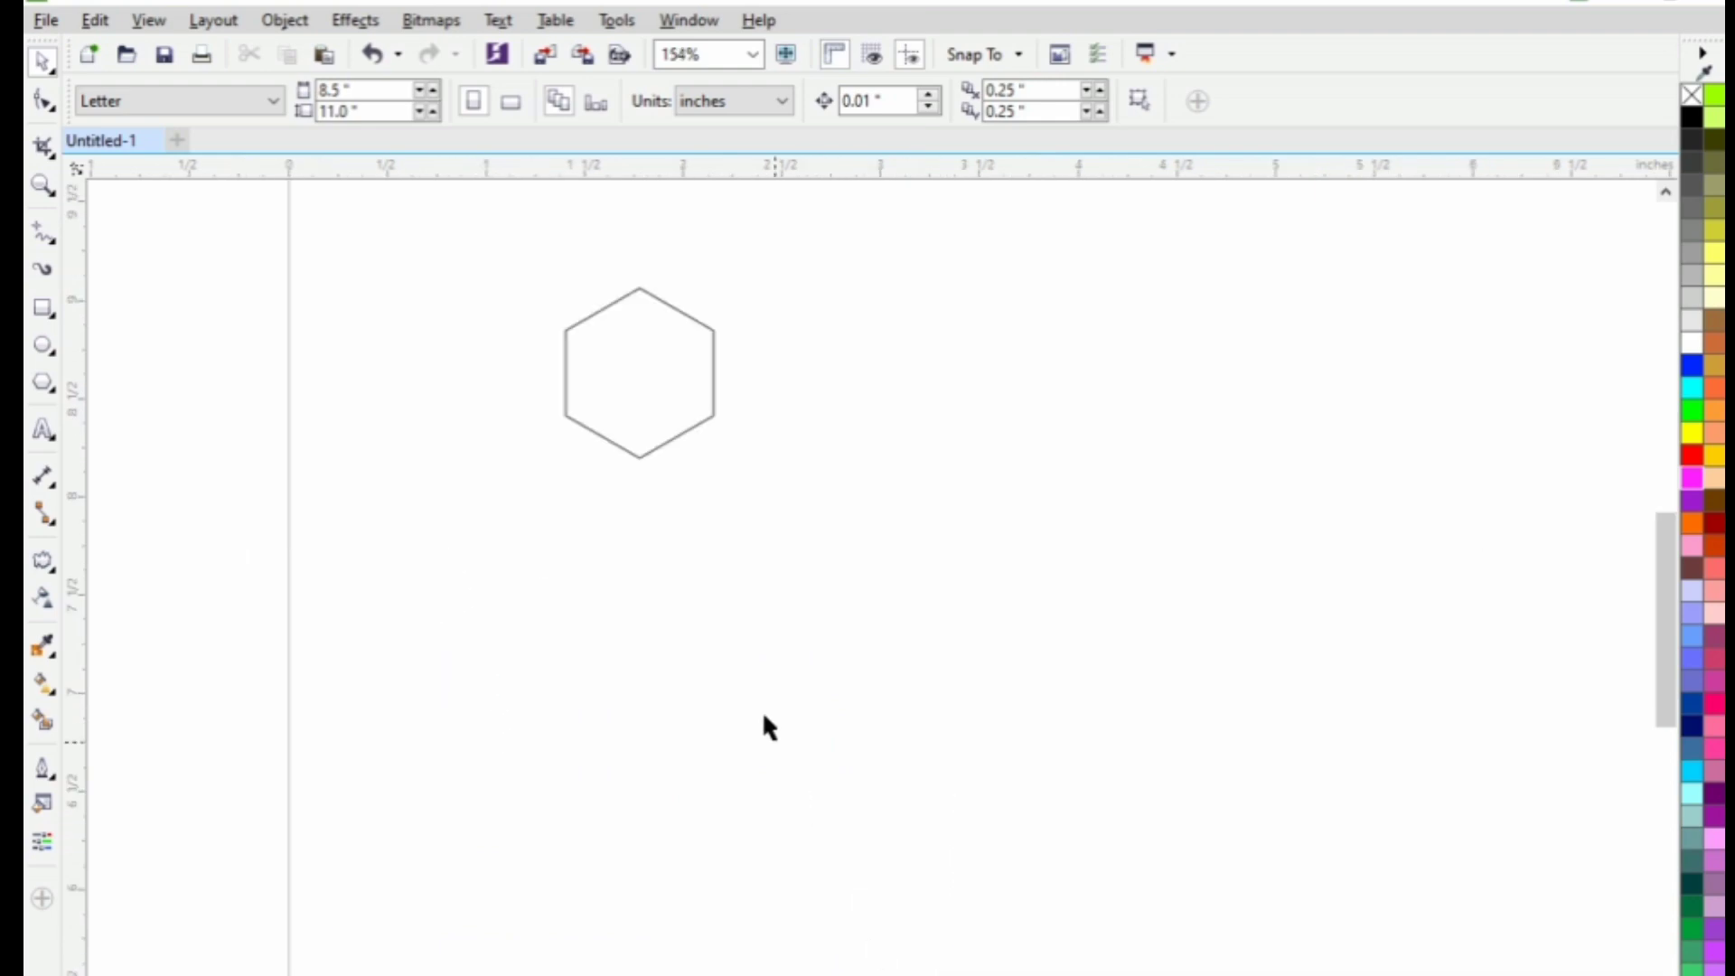
left_click(698, 426)
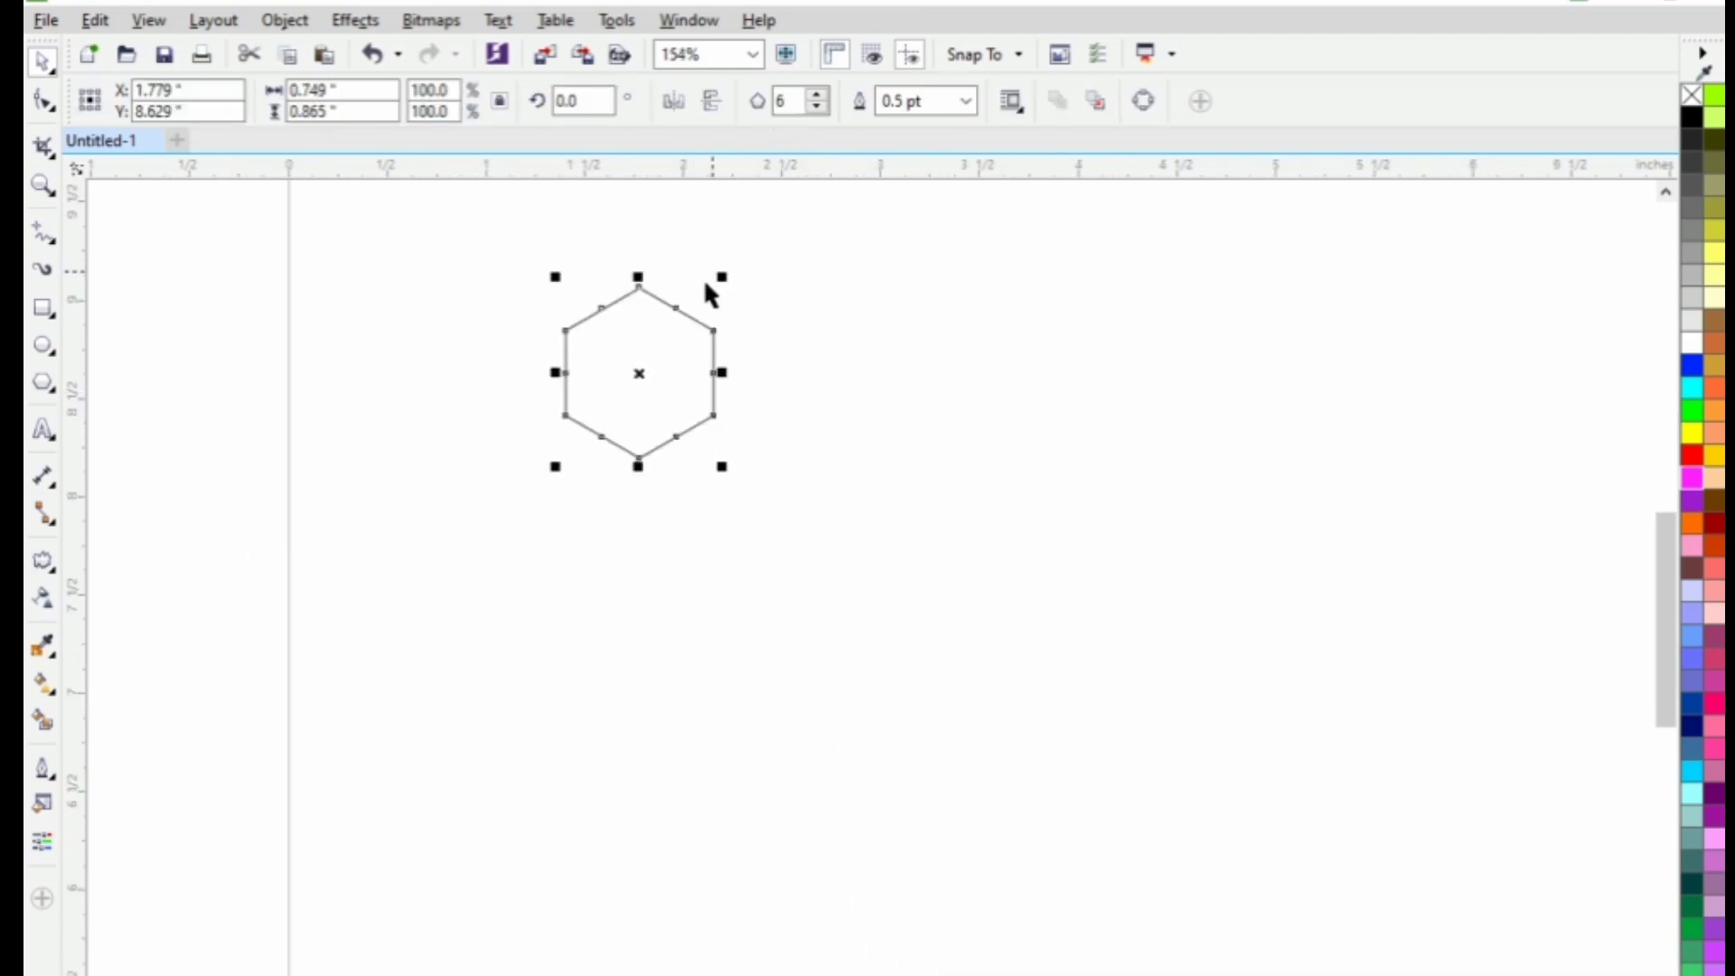
left_click_drag(639, 376, 788, 376)
Shift the right hexagon horizontally toward the left one so they overlap by a narrow strip
left_click_drag(536, 497, 913, 262)
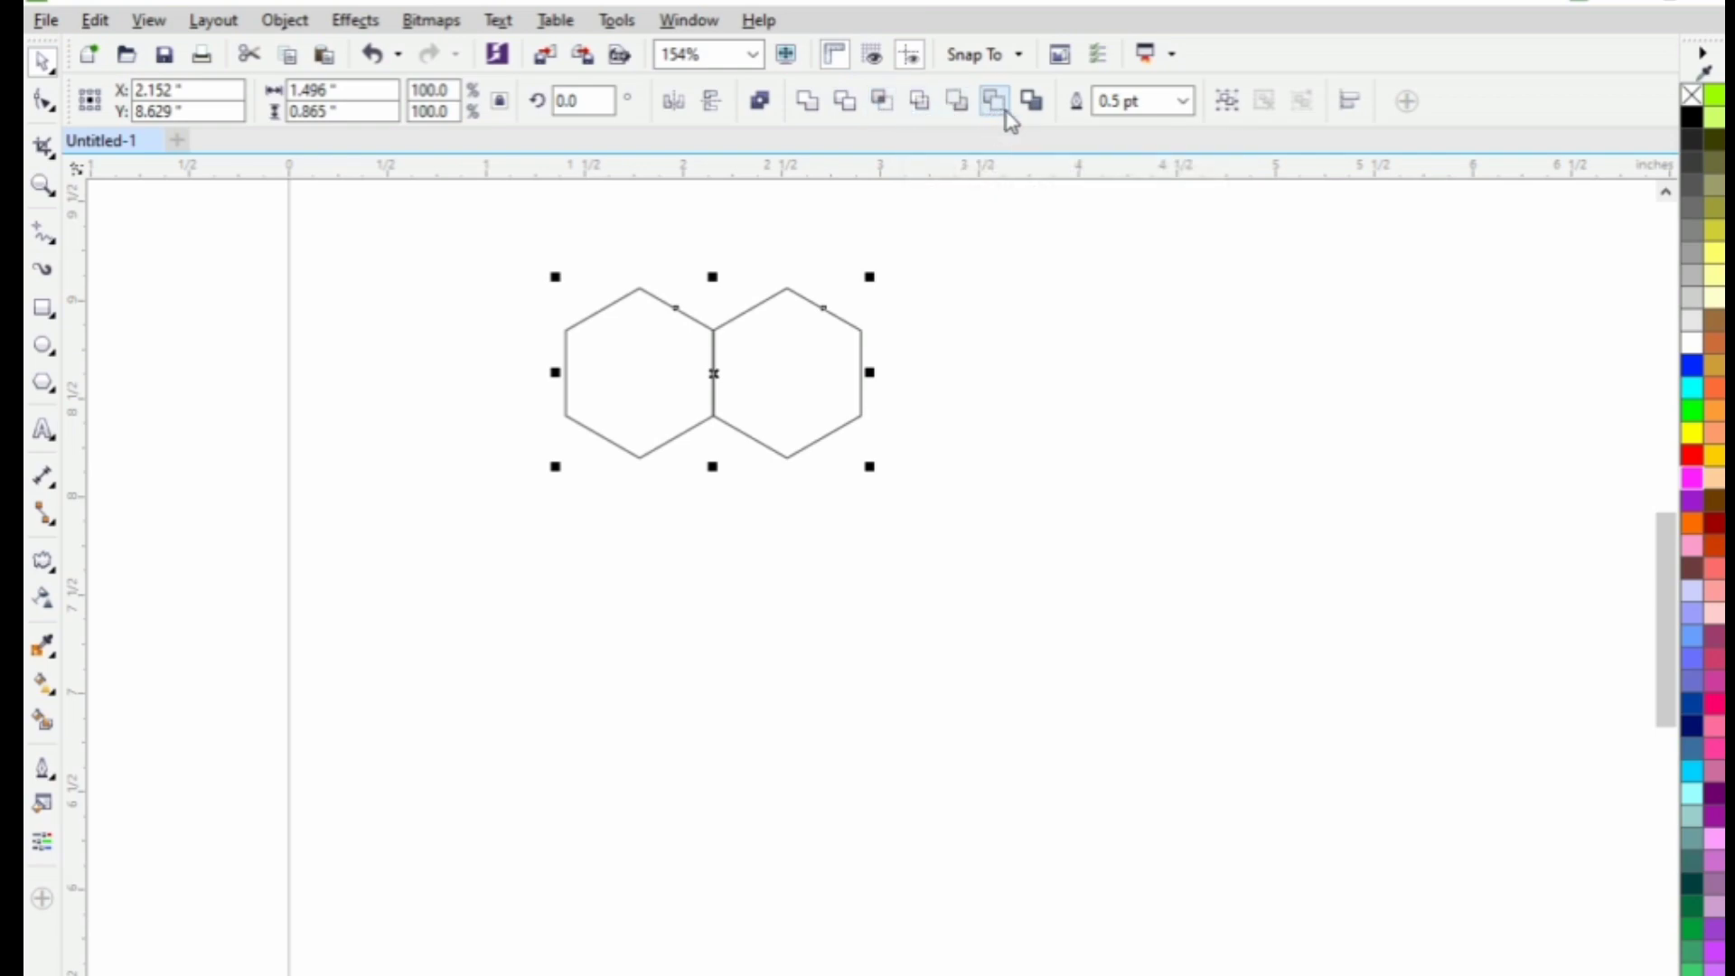
left_click(747, 231)
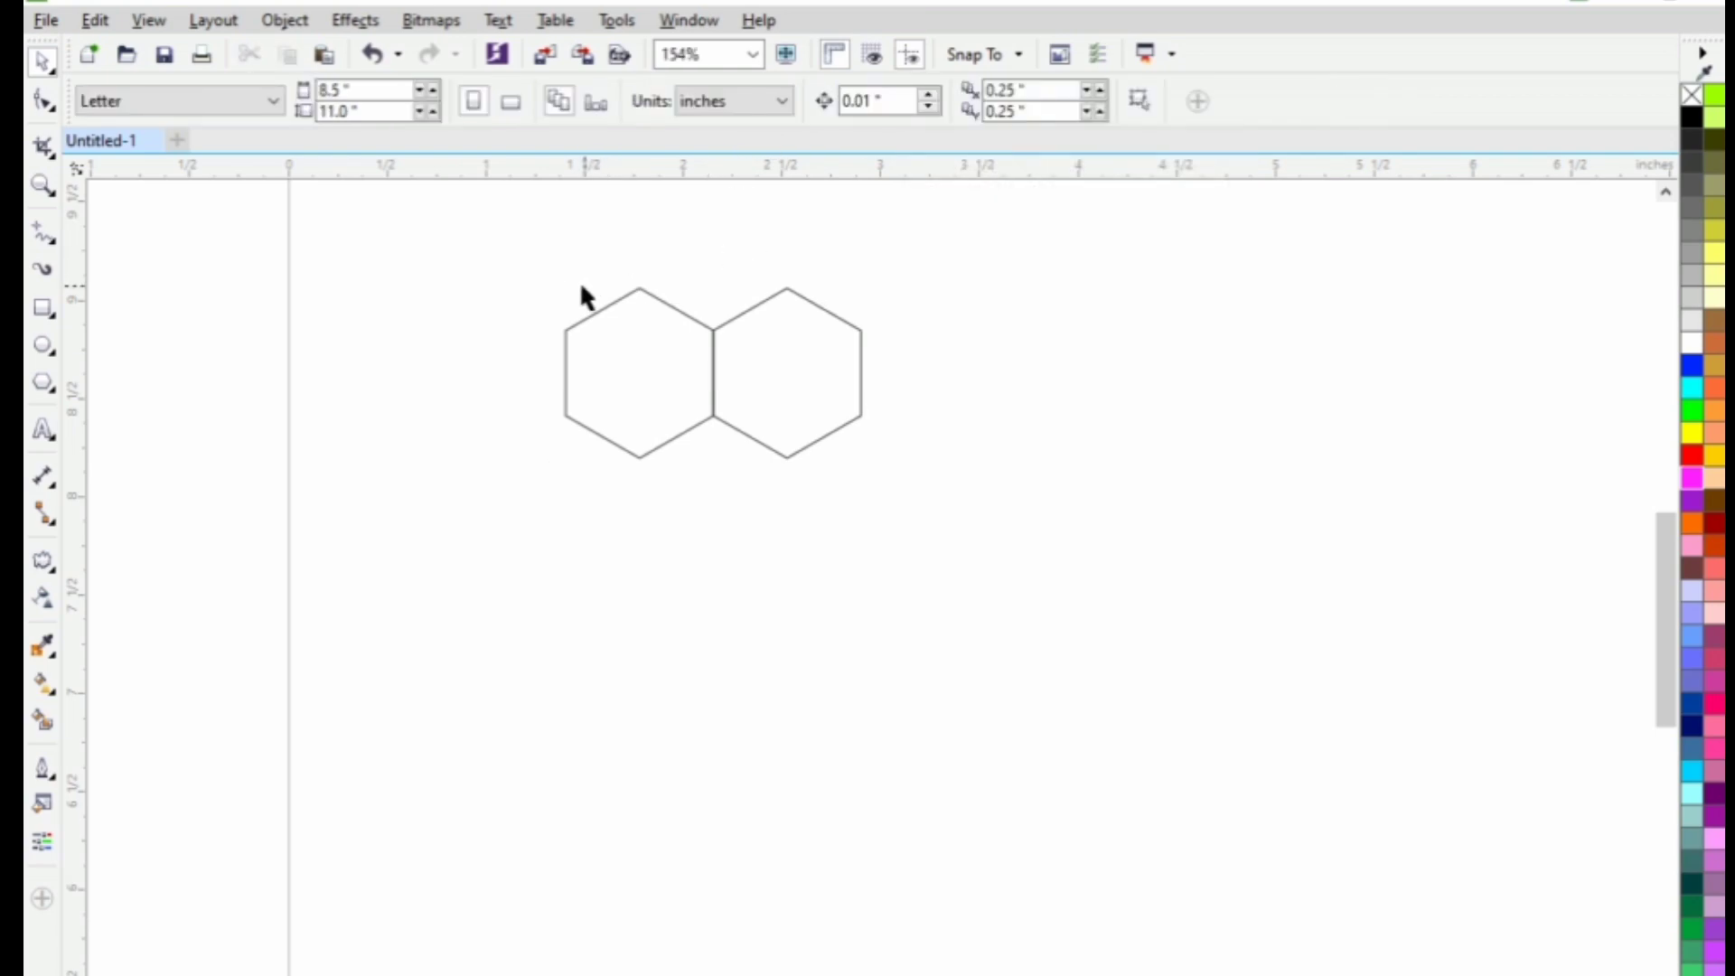
left_click_drag(535, 269, 764, 440)
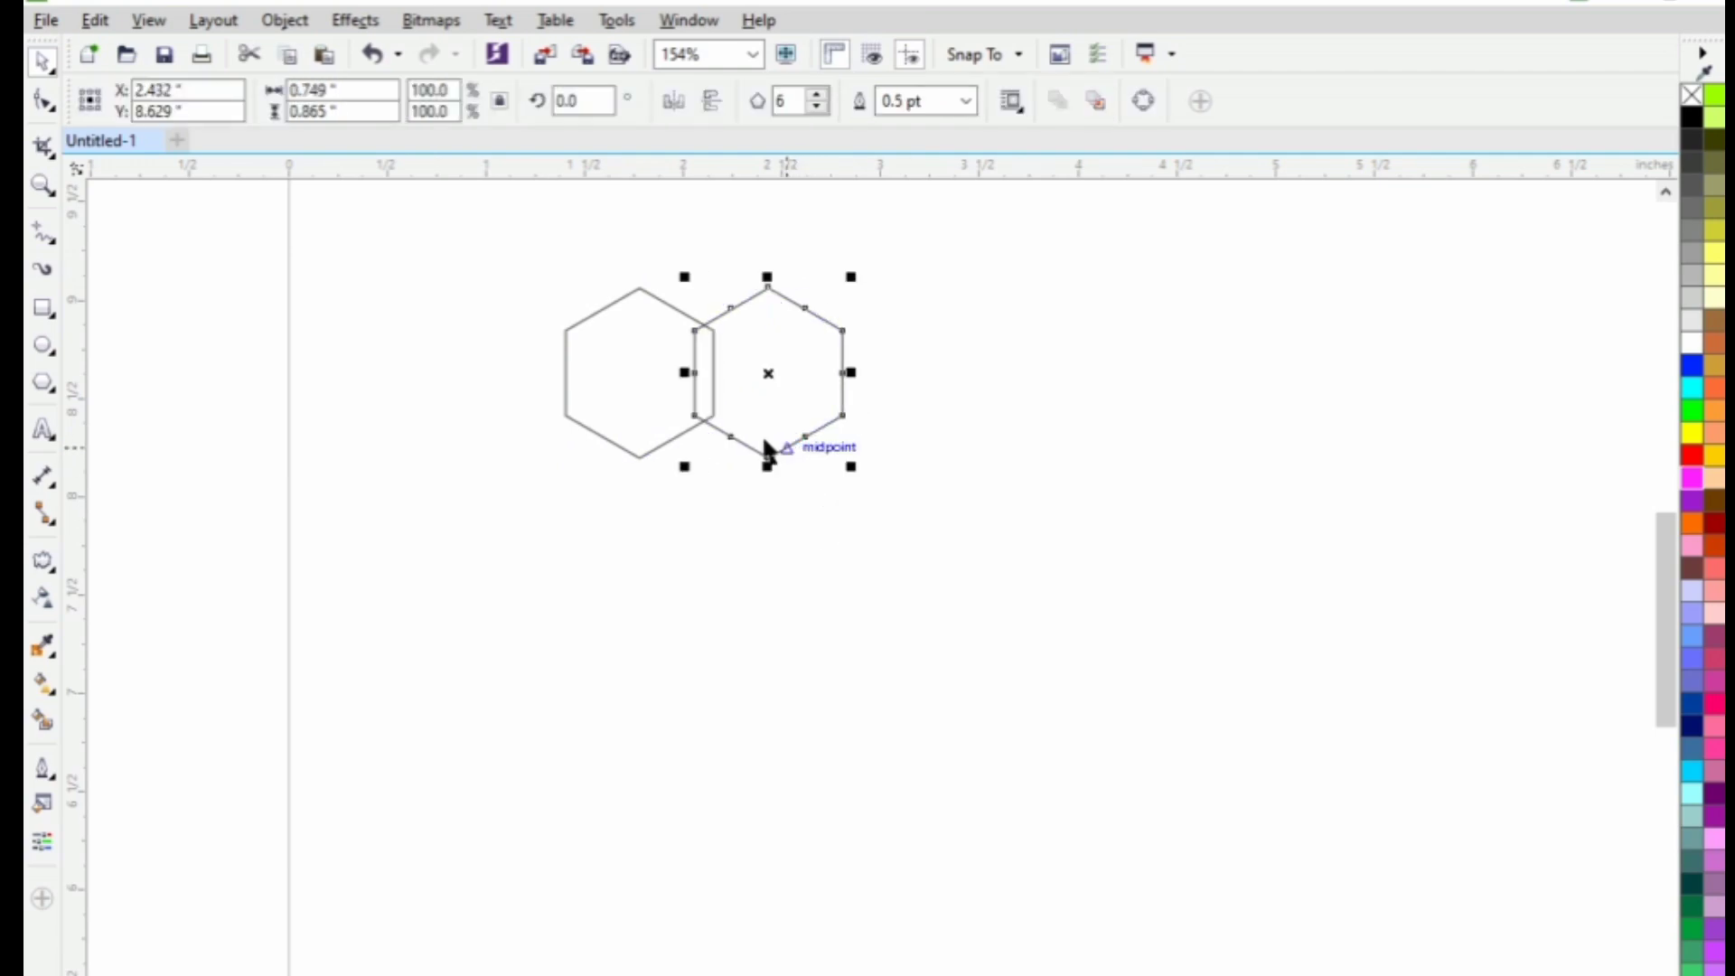
left_click(679, 435, "shift")
left_click(678, 454)
Fill both overlapping hexagons with red
left_click_drag(593, 355, 912, 504)
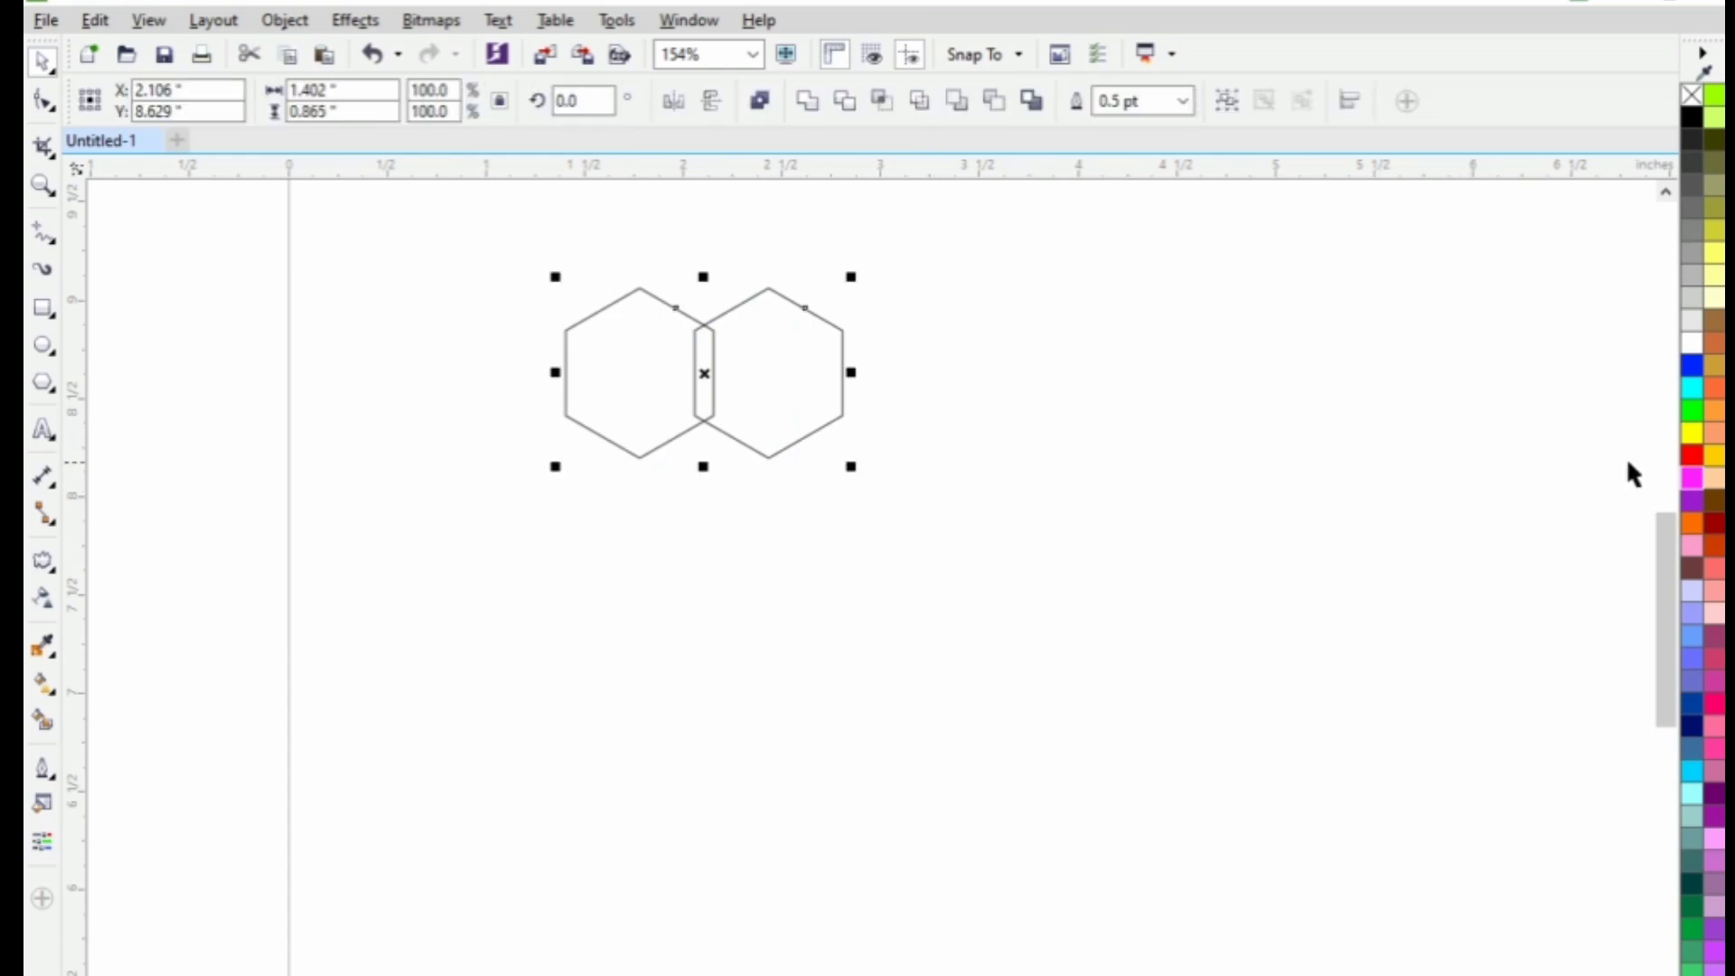
left_click(1691, 458)
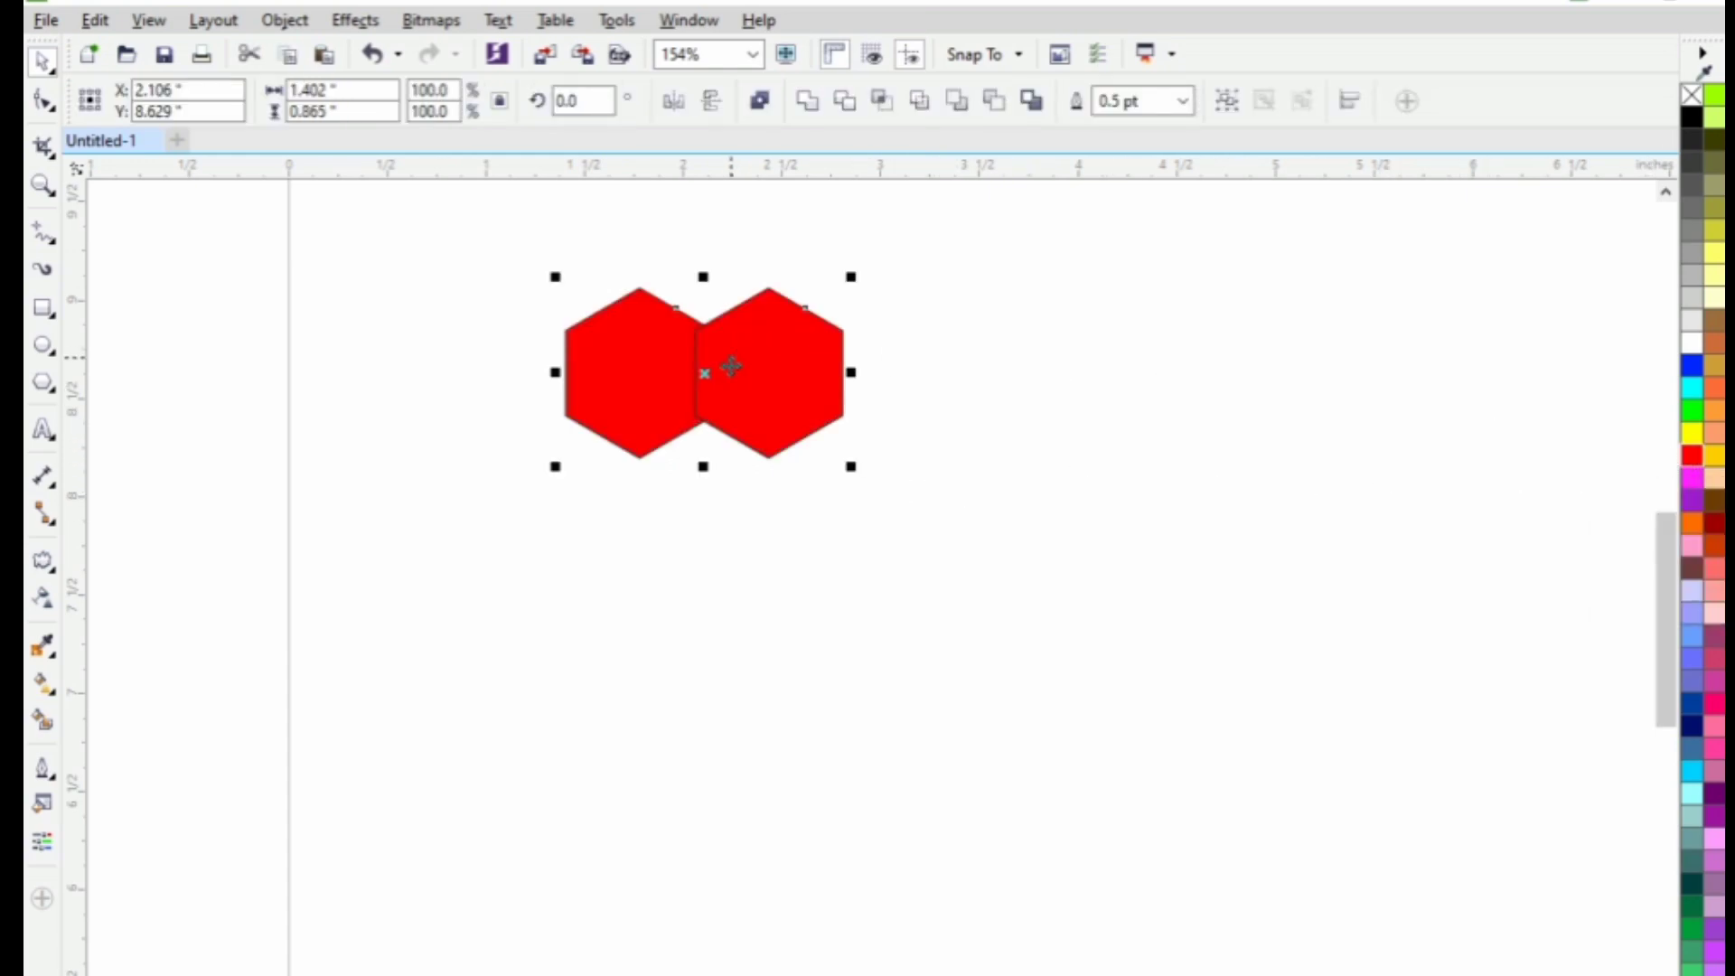
left_click(757, 500)
Move the two red hexagons slightly up and combine them into one object with a cut-out overlap
left_click_drag(536, 258, 1002, 548)
key("F4")
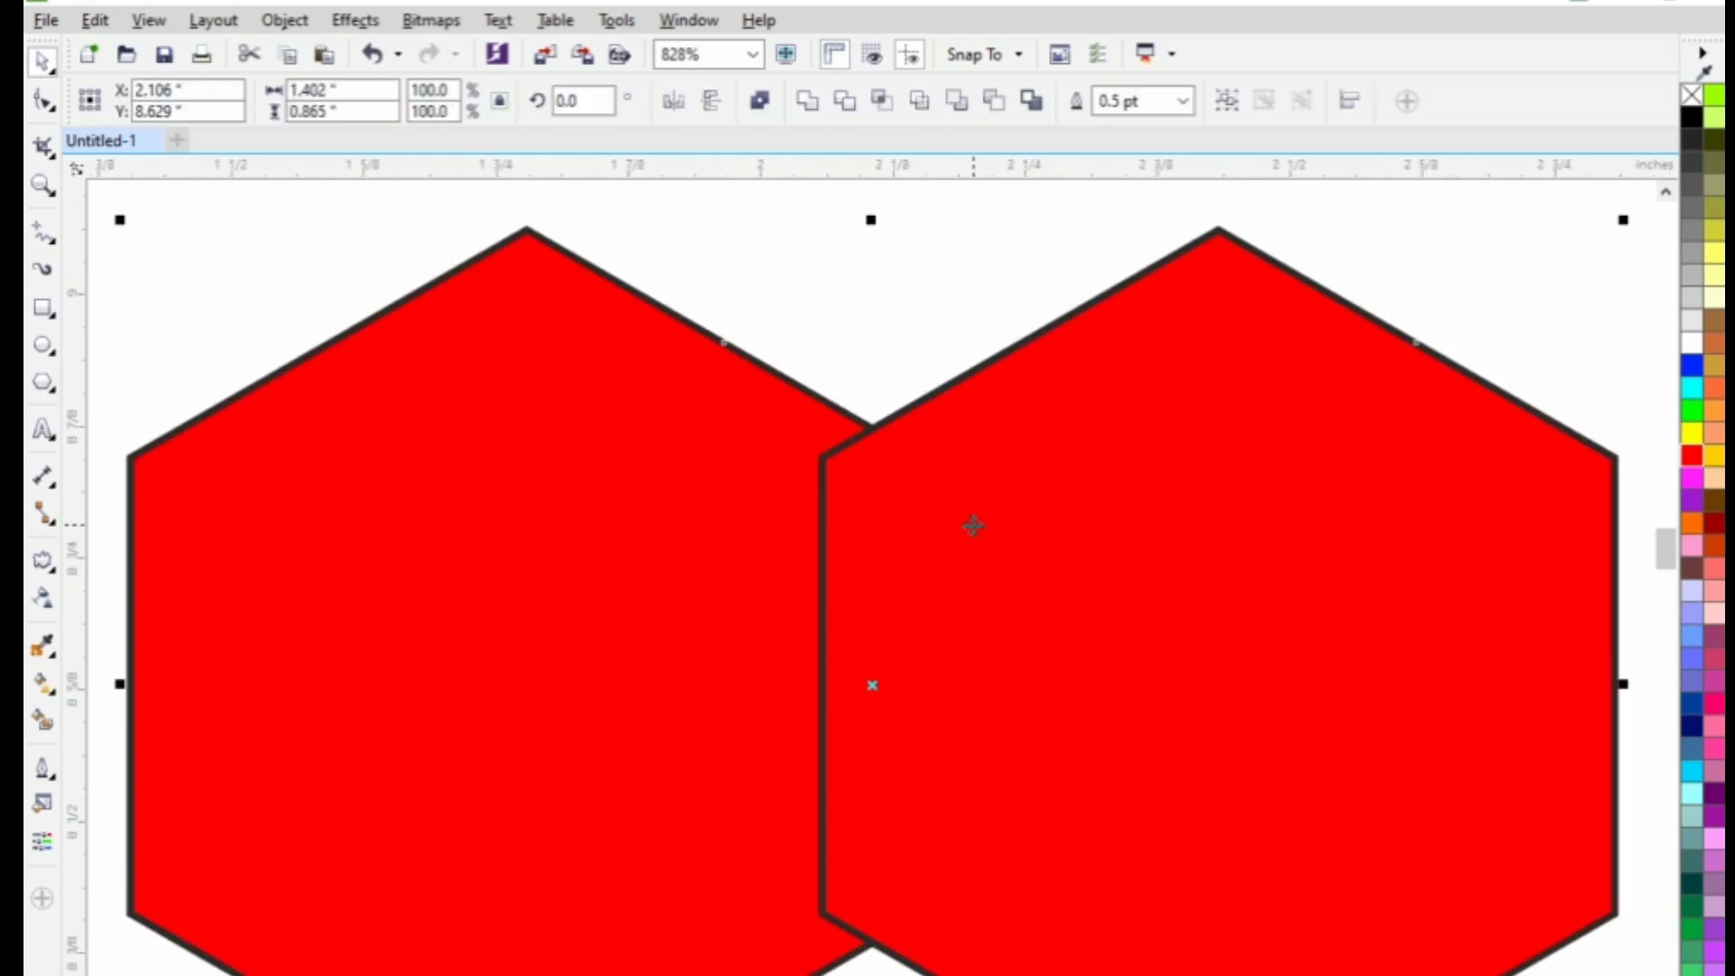
scroll(945, 519, "down", 1)
left_click_drag(930, 673, 909, 540)
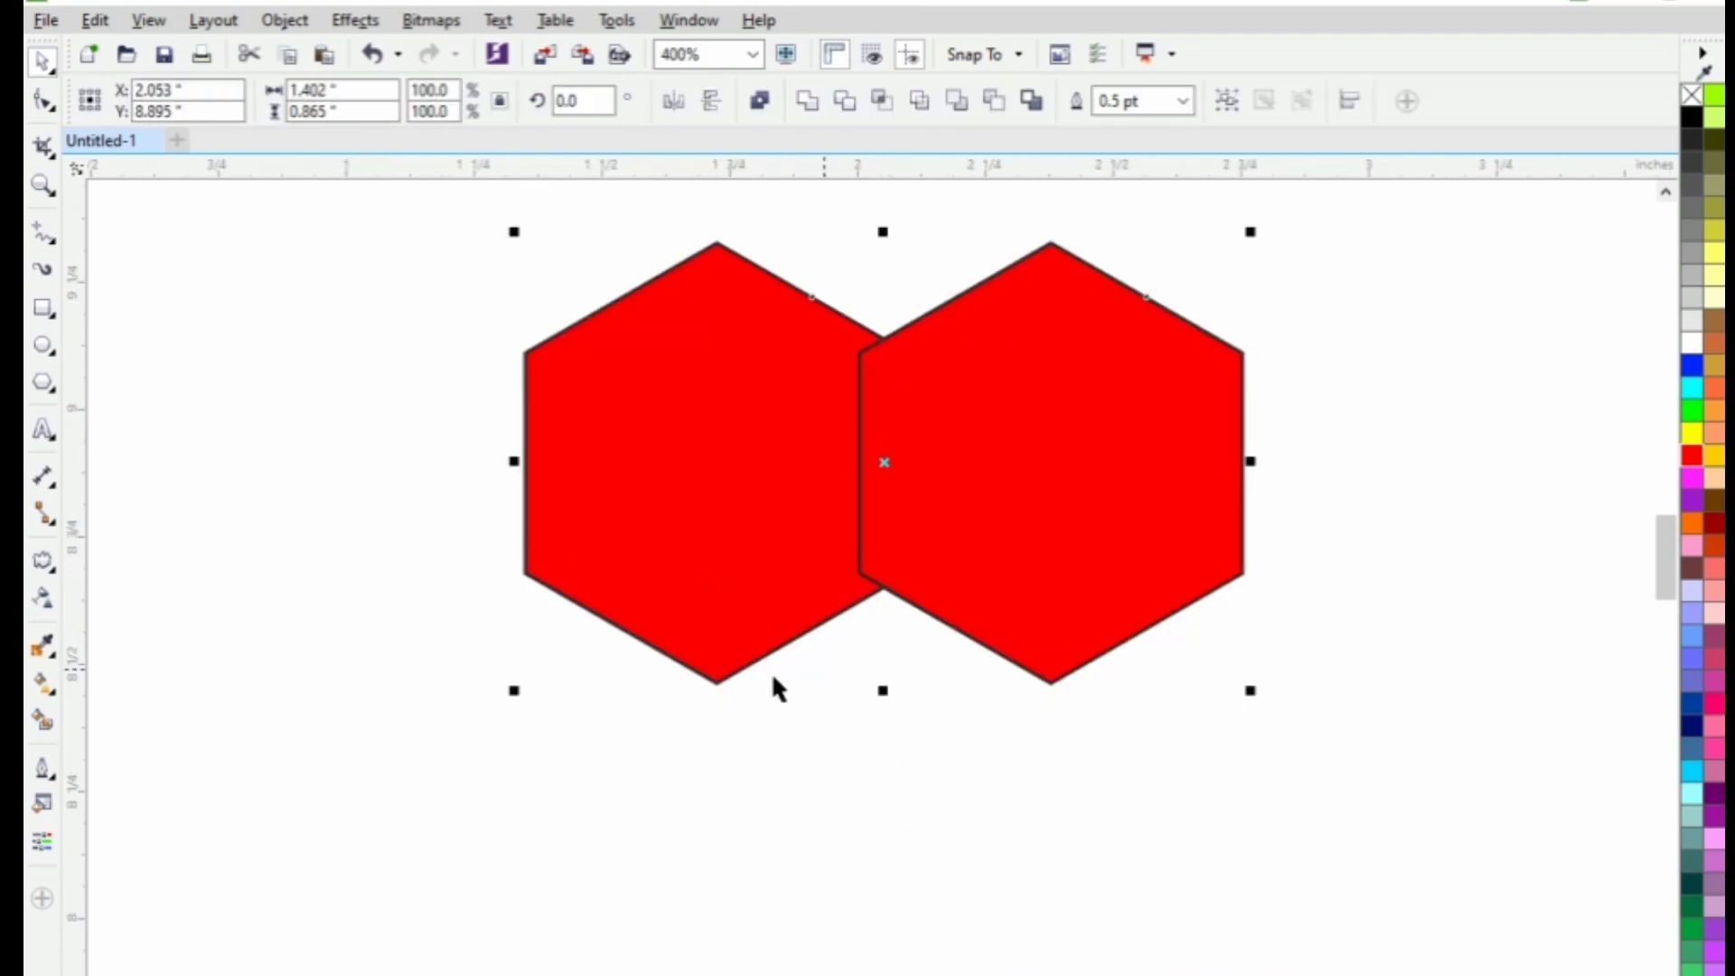
left_click(760, 102)
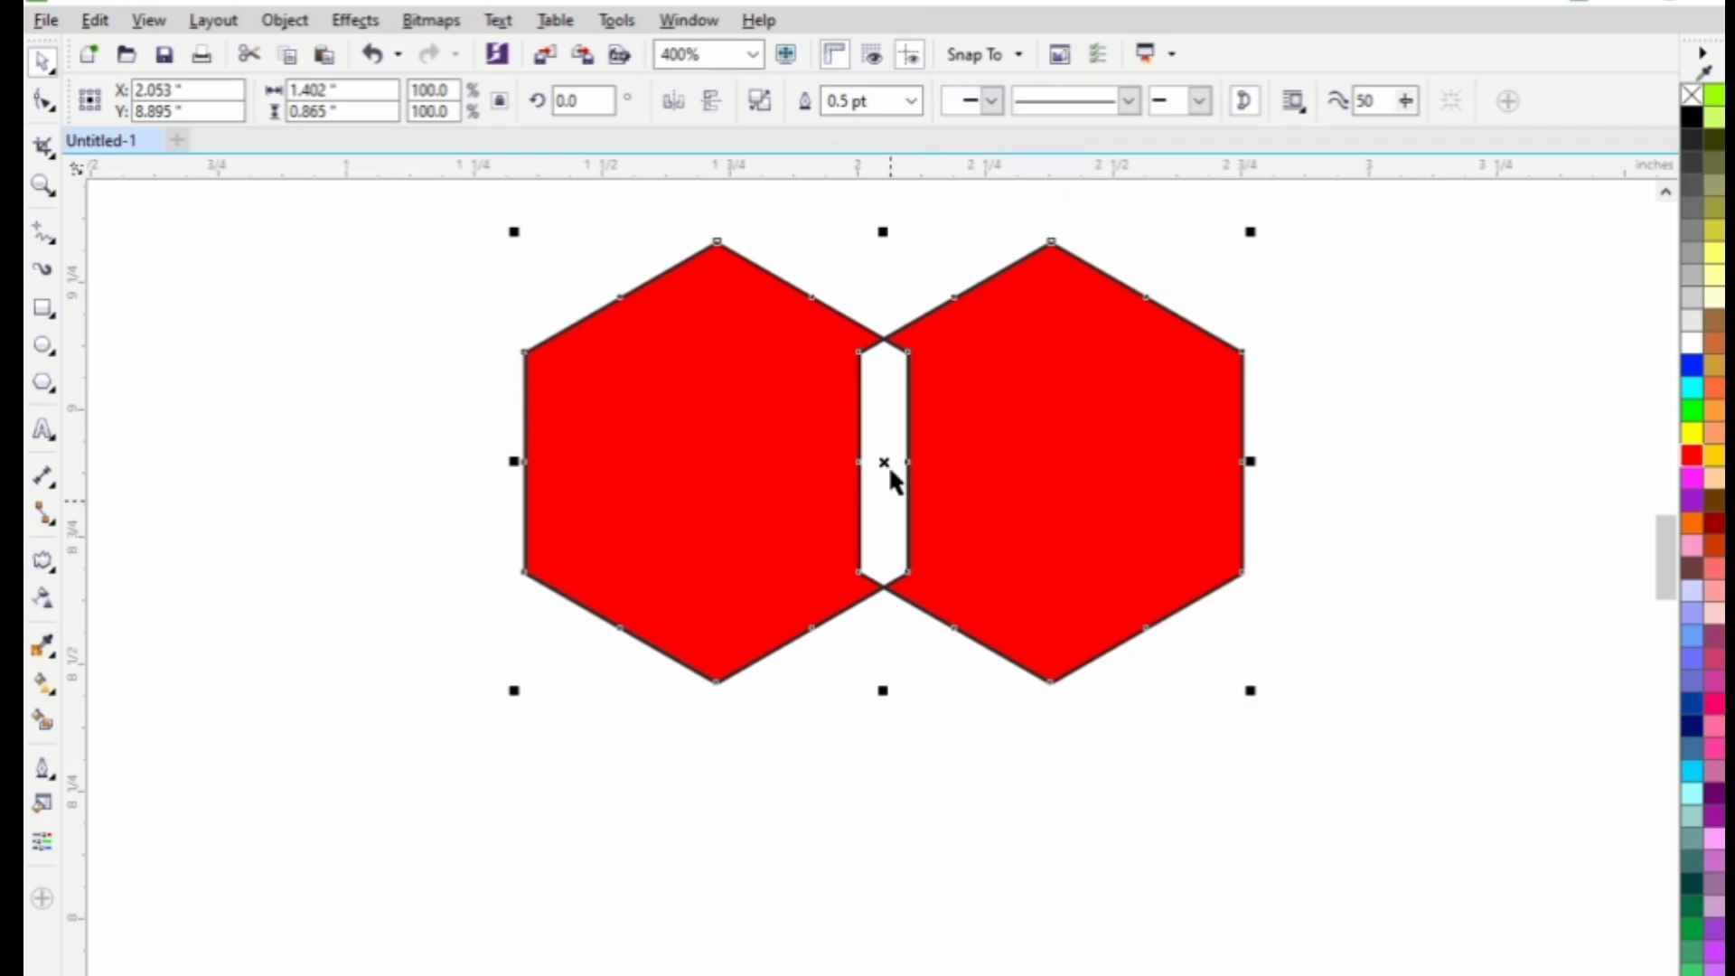
left_click(875, 298)
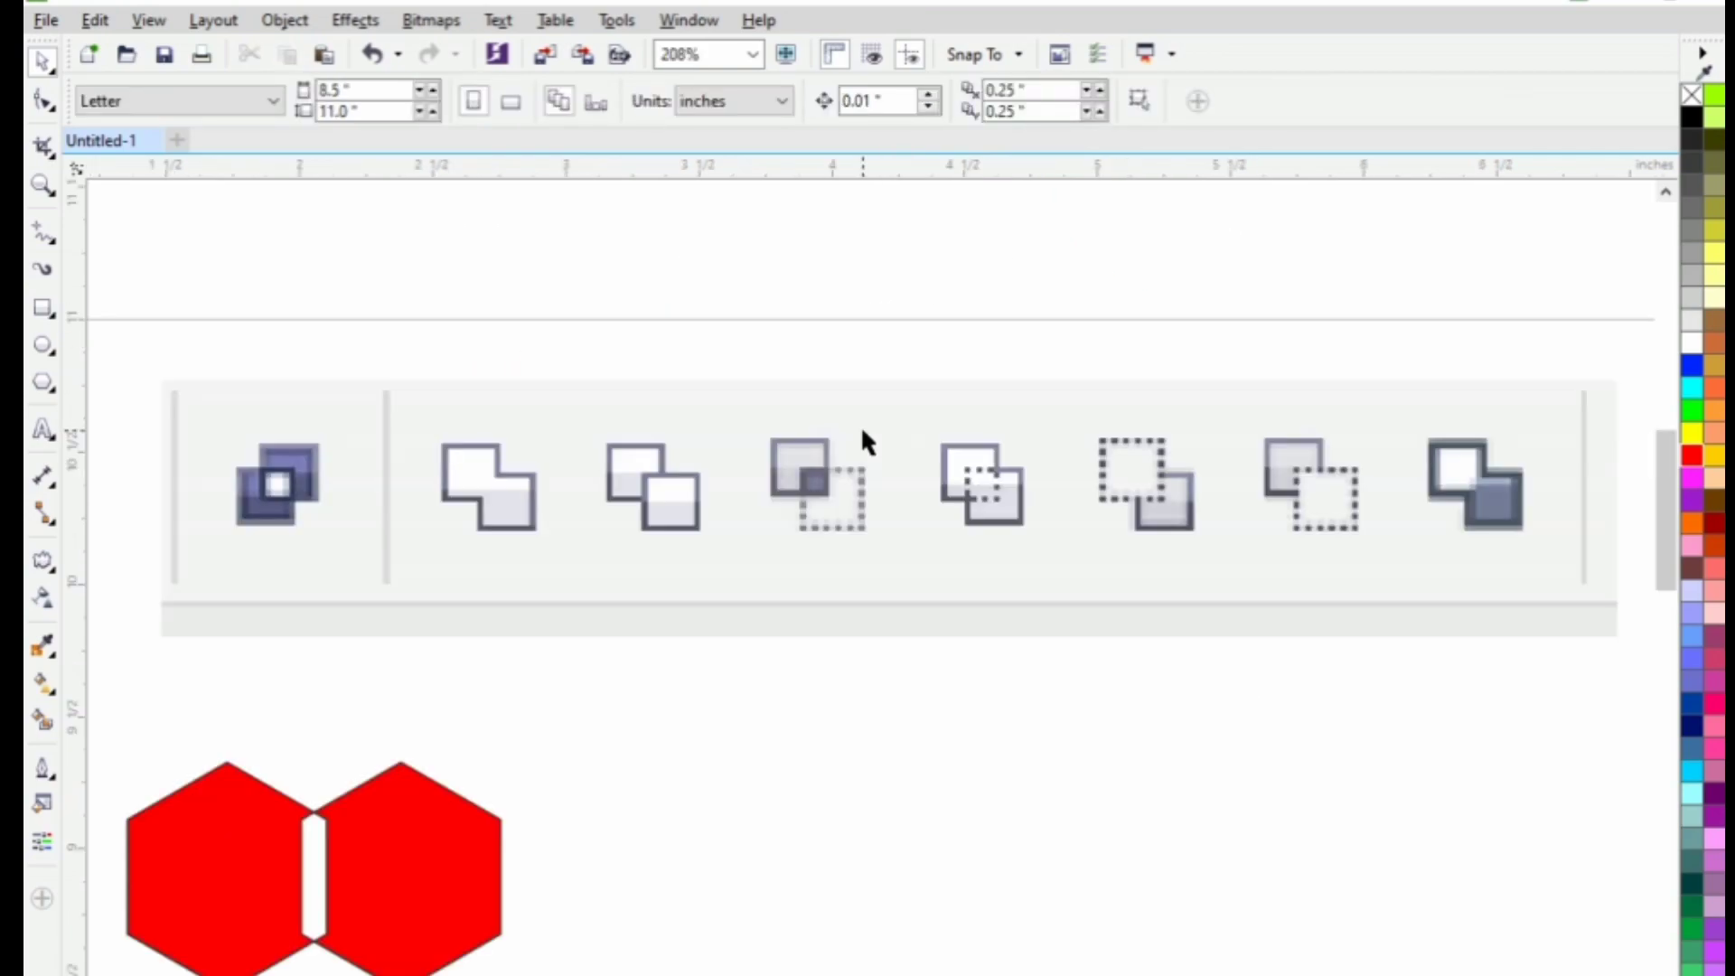
Move the sample icon strip off the page and the combined hexagons near the page top at about X 1.95, Y 10.48 inches
scroll(499, 747, "down", 1)
mouse_move(584, 639)
left_mouse_down()
mouse_move(604, 511)
mouse_move(583, 439)
left_mouse_up()
left_click_drag(378, 811, 391, 686)
mouse_move(161, 552)
left_mouse_down()
mouse_move(666, 962)
mouse_move(997, 975)
left_mouse_up()
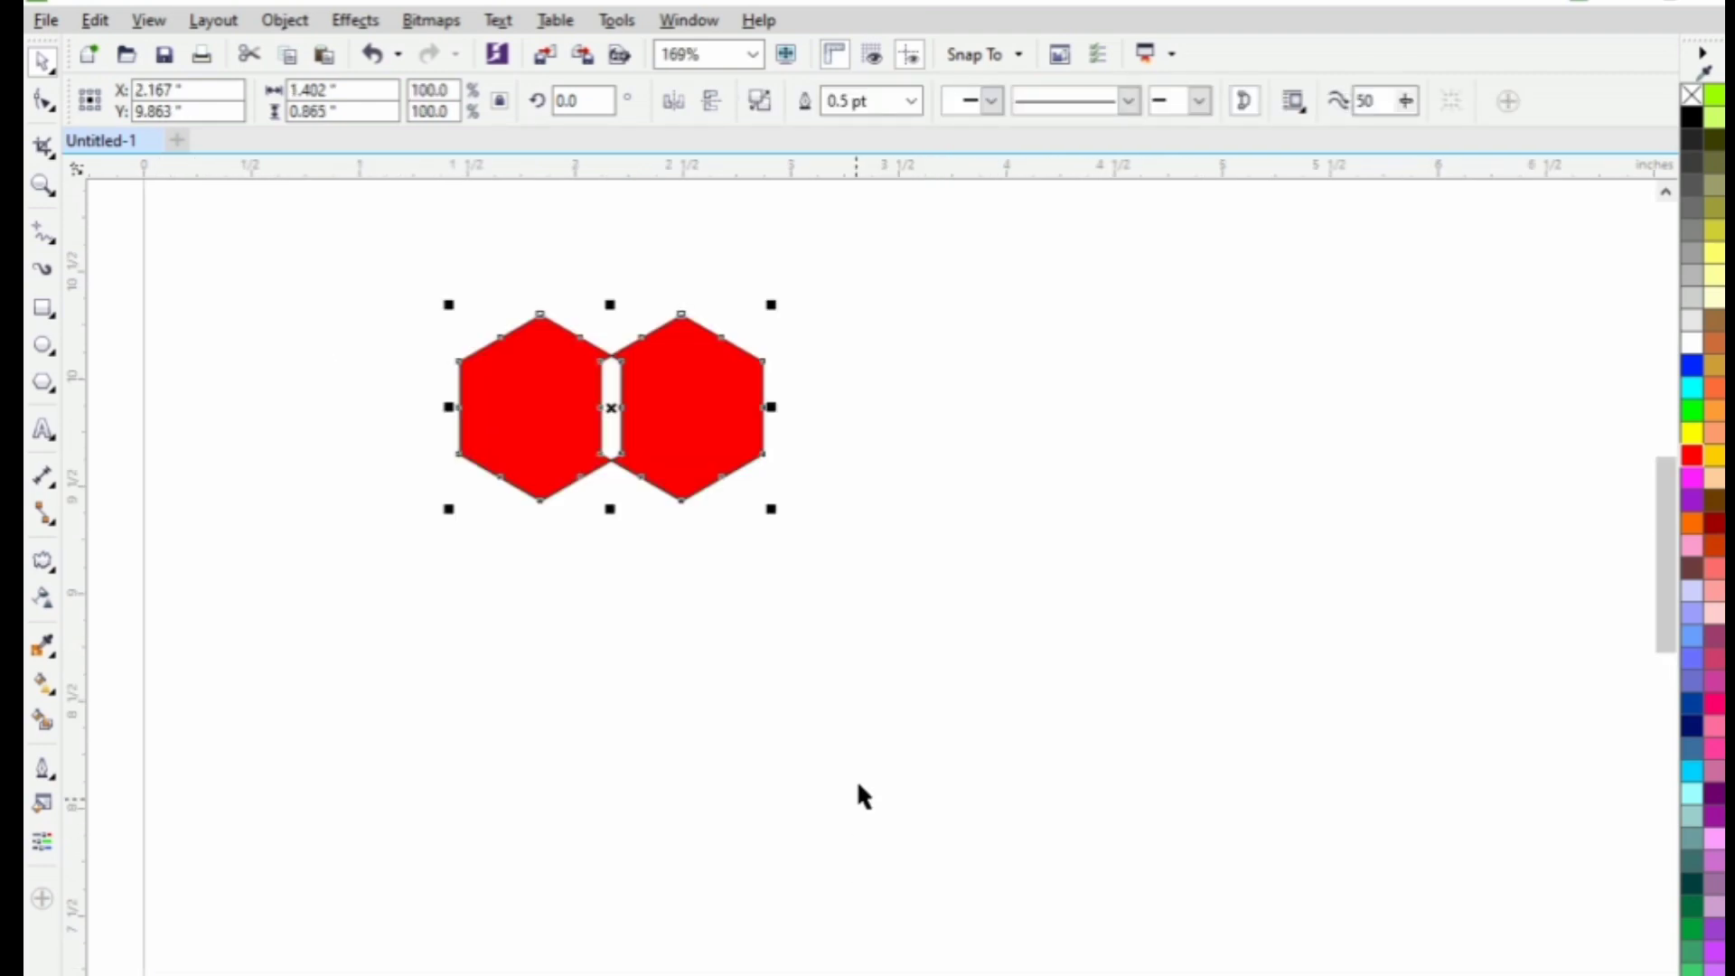
left_click(840, 692)
left_click(711, 459)
left_click_drag(710, 459, 663, 328)
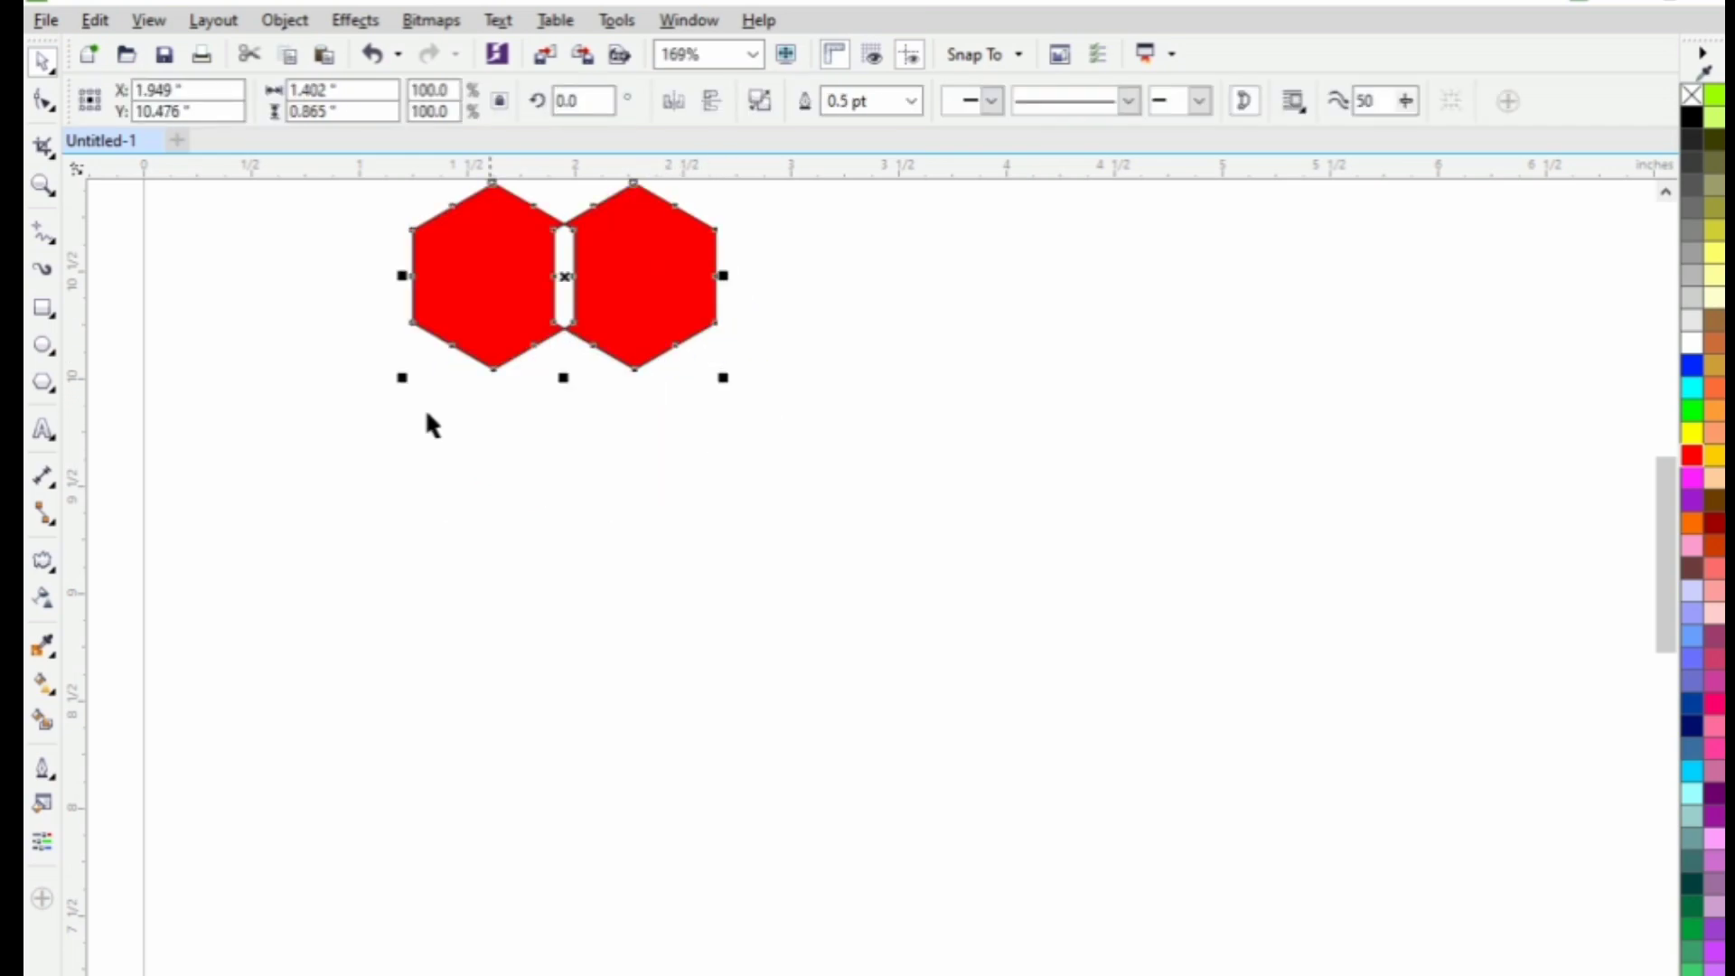
Draw a circle about 0.83 inches in diameter below the combined hexagons
left_click(43, 344)
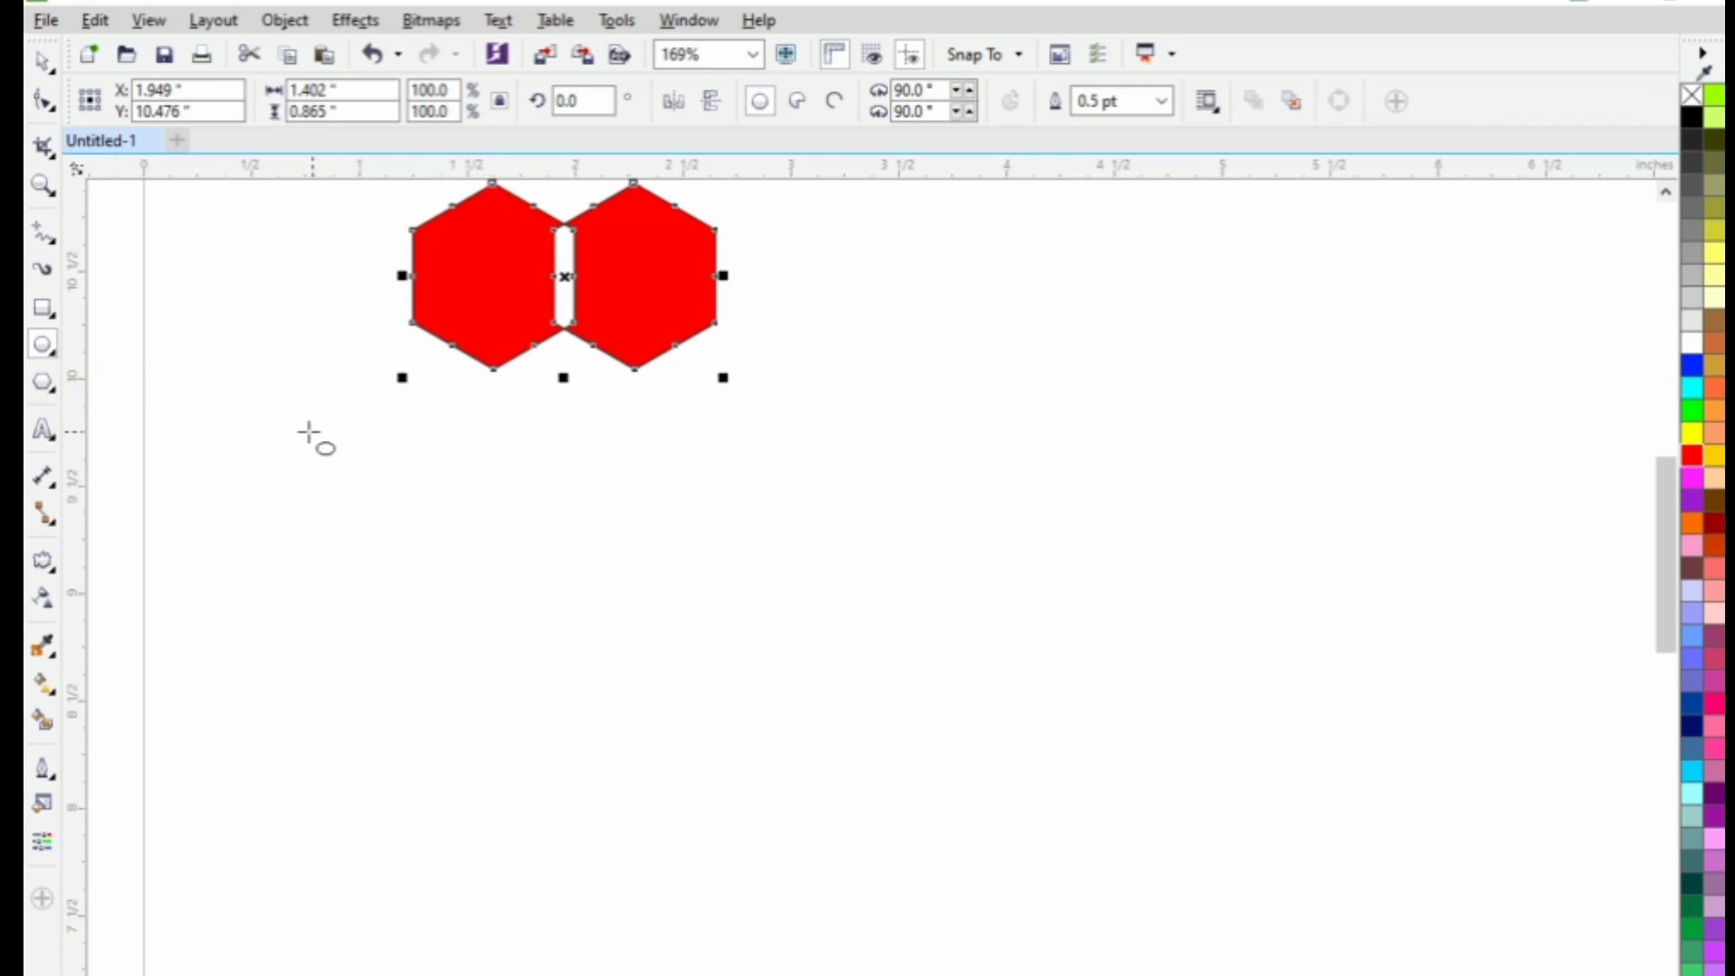
left_click_drag(442, 474, 623, 602)
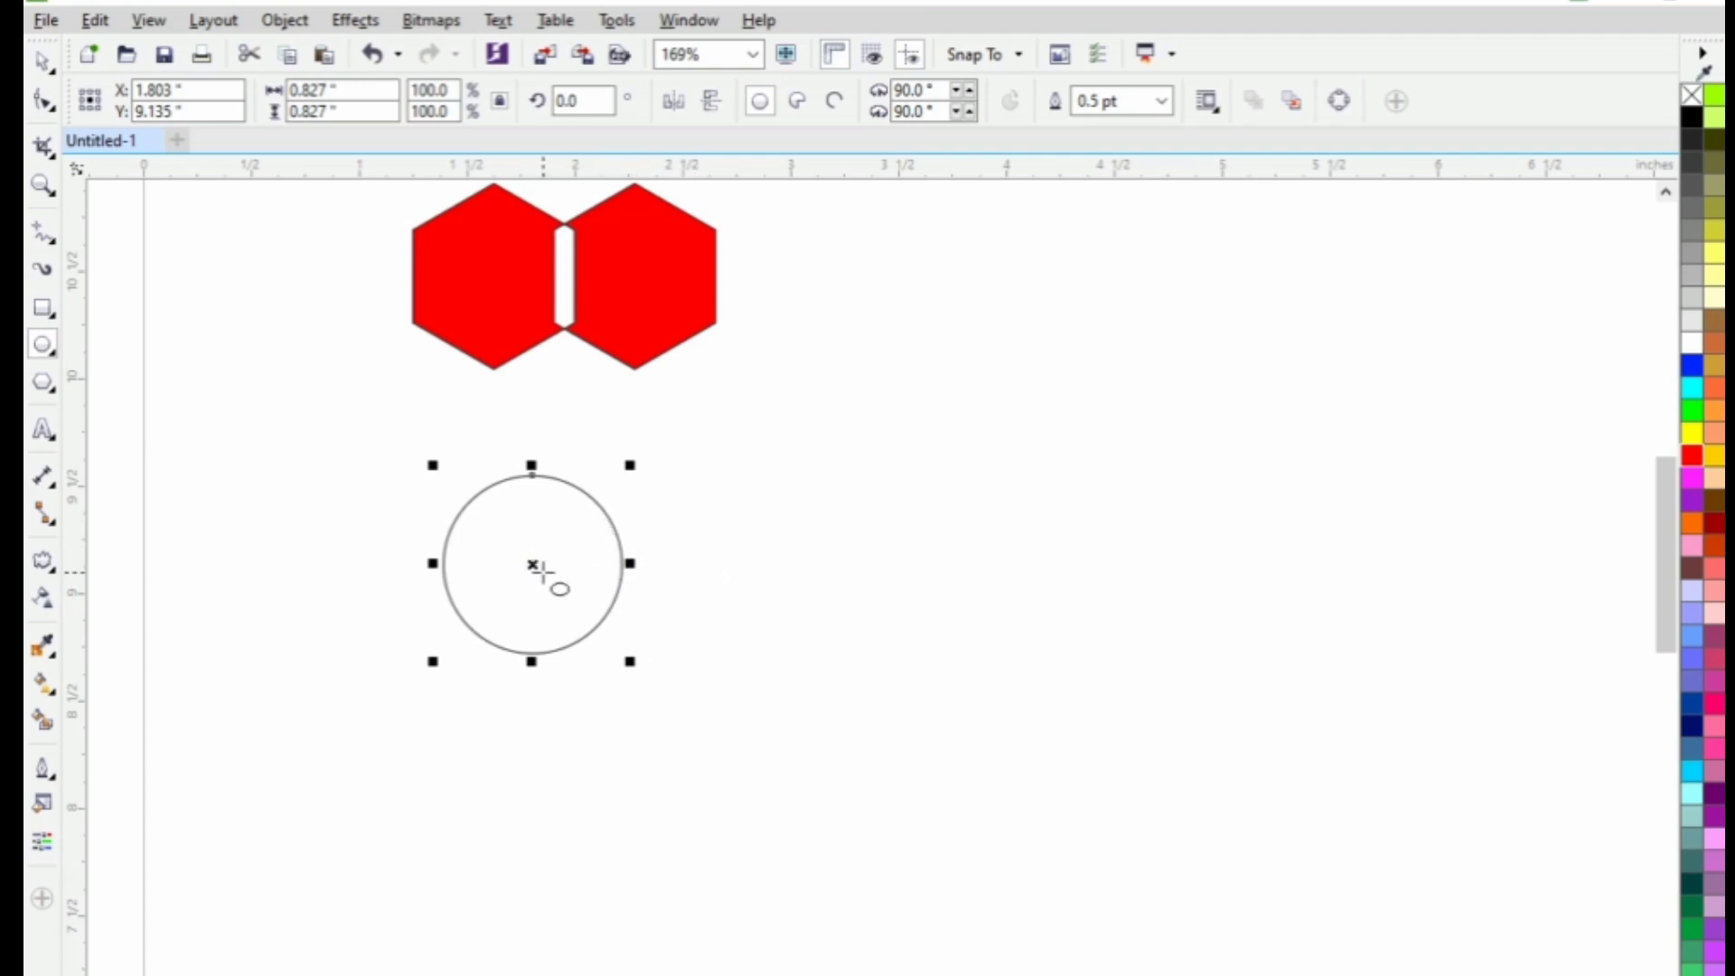
left_click(48, 567)
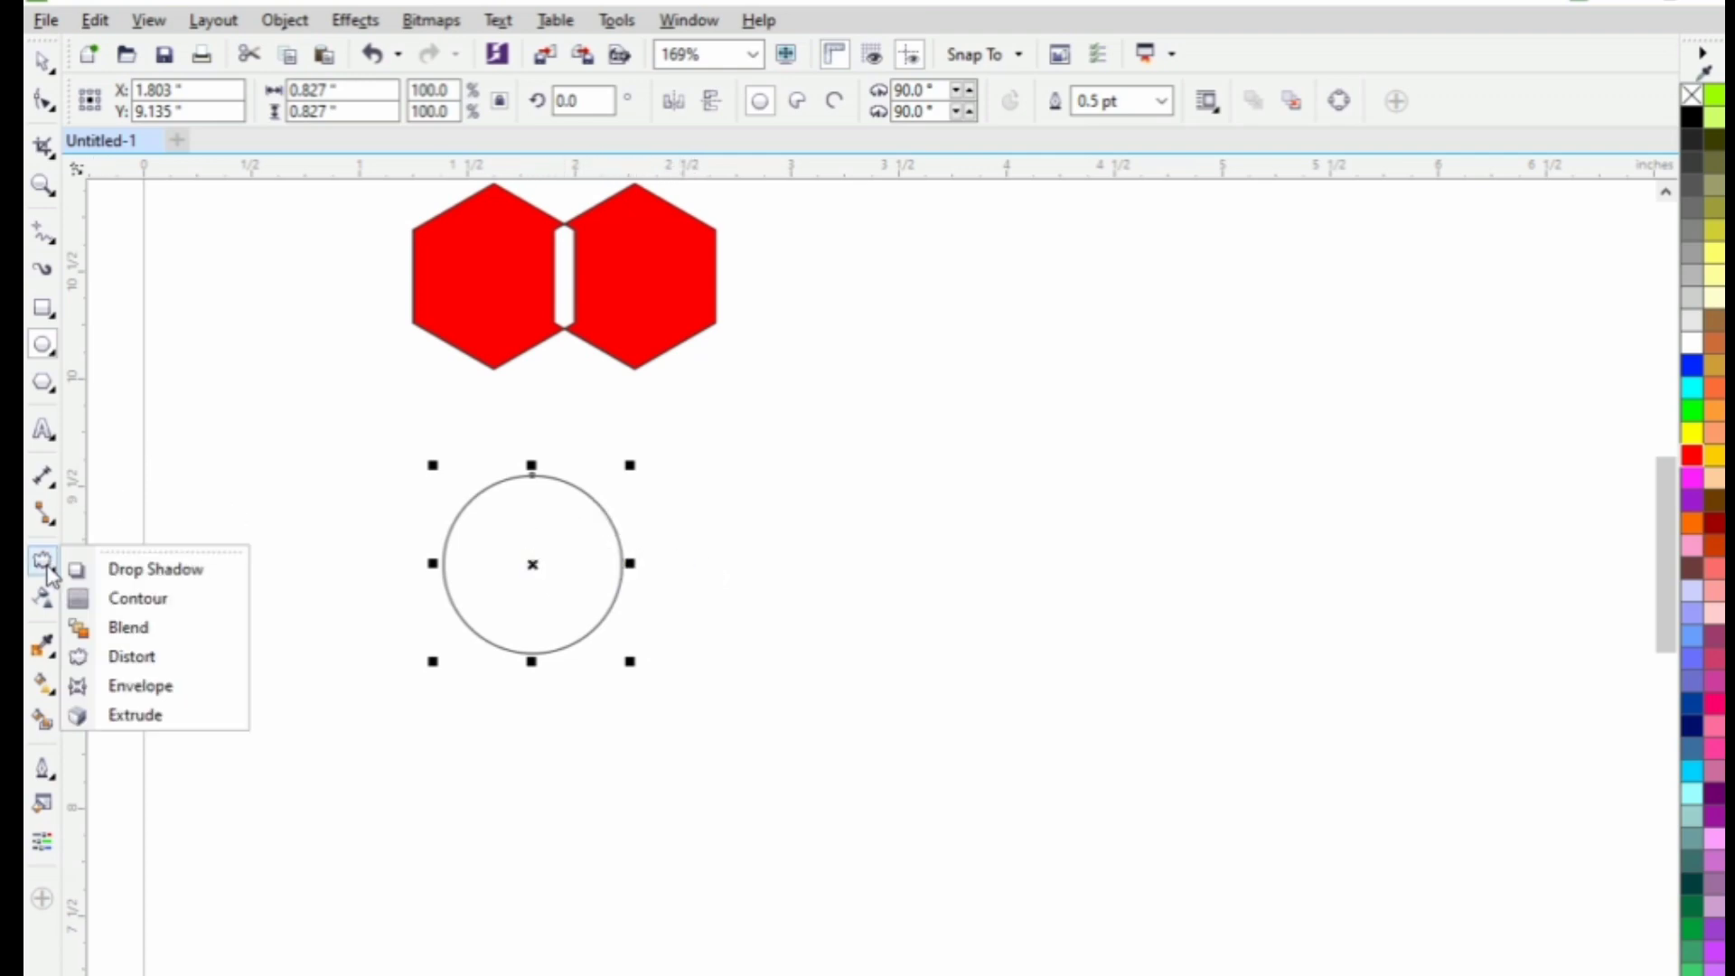
left_click(28, 582)
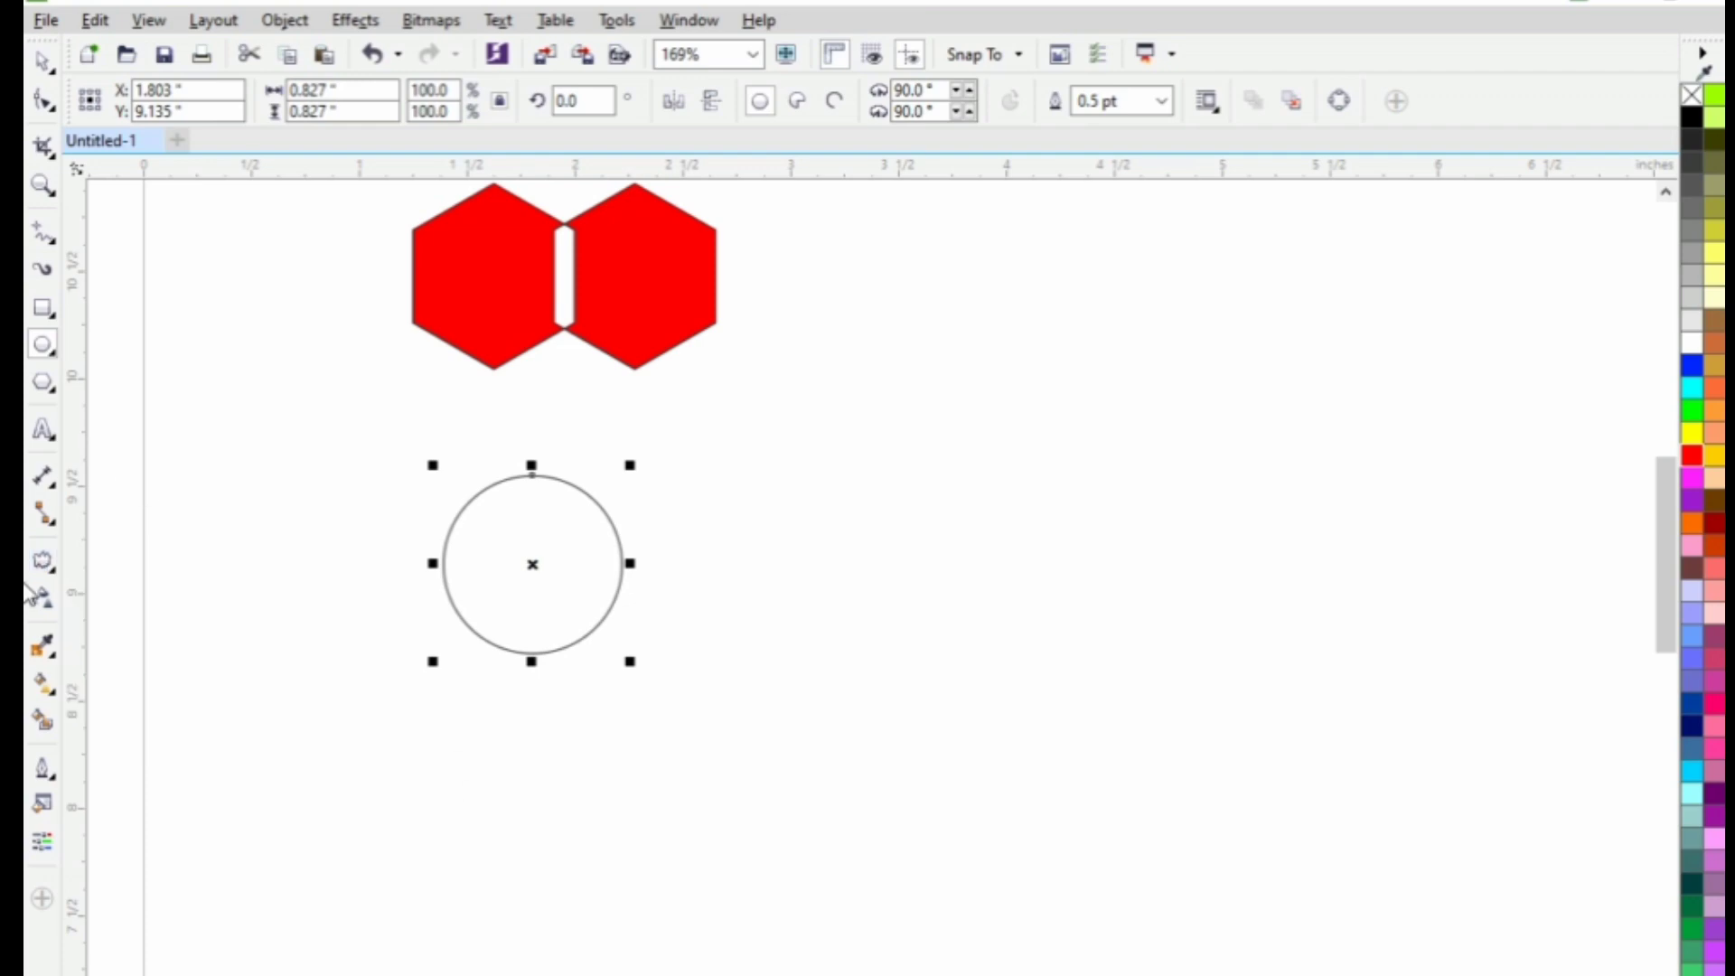
Distort the circle into a four-lobed shape using push and pull distortion with an amplitude of about 13
left_click(44, 566)
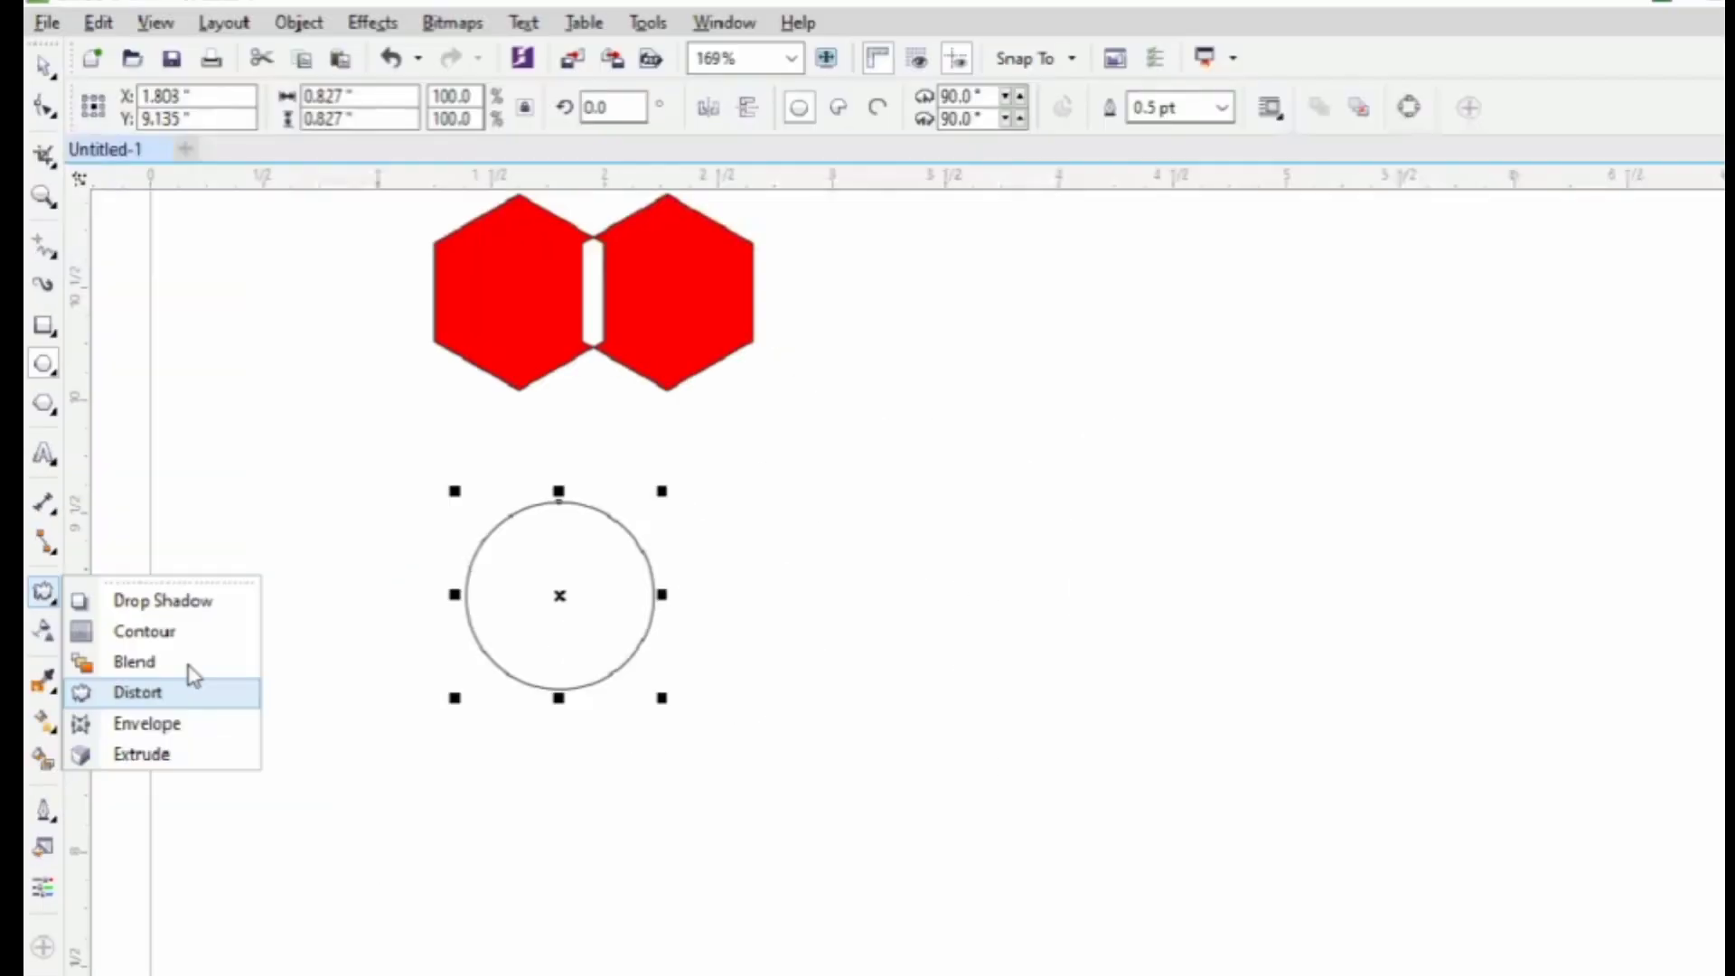
left_click(188, 666)
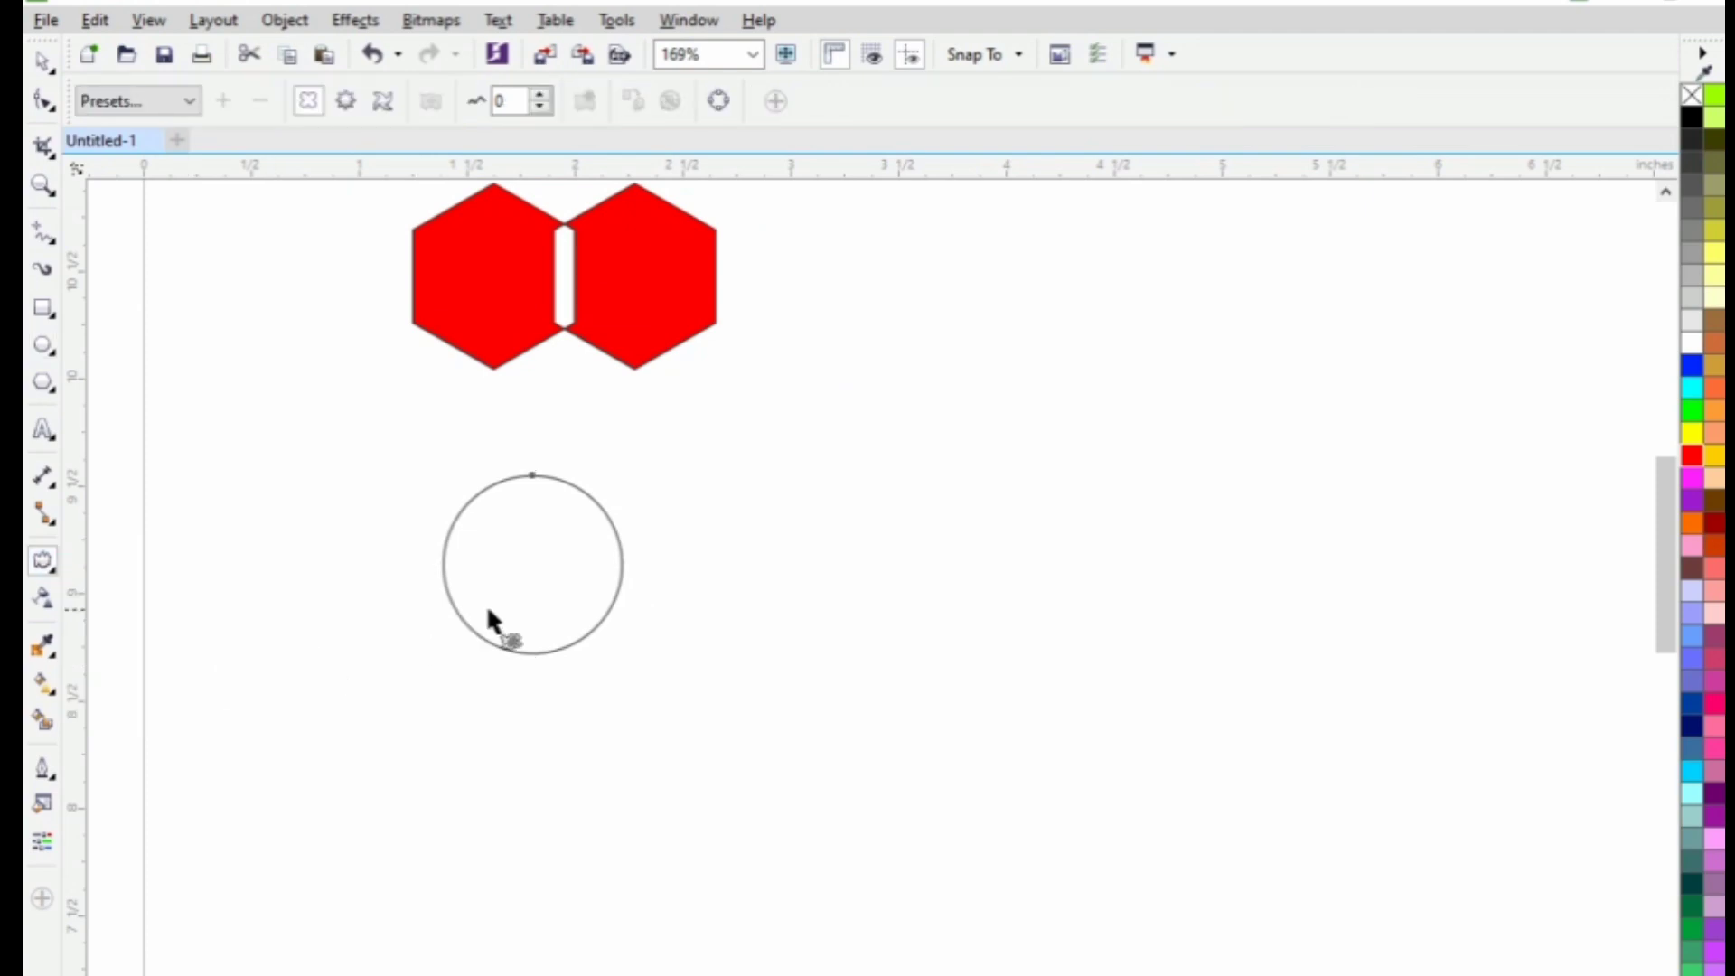
left_click_drag(519, 564, 374, 589)
left_click_drag(519, 552, 573, 604)
key("shift+F2")
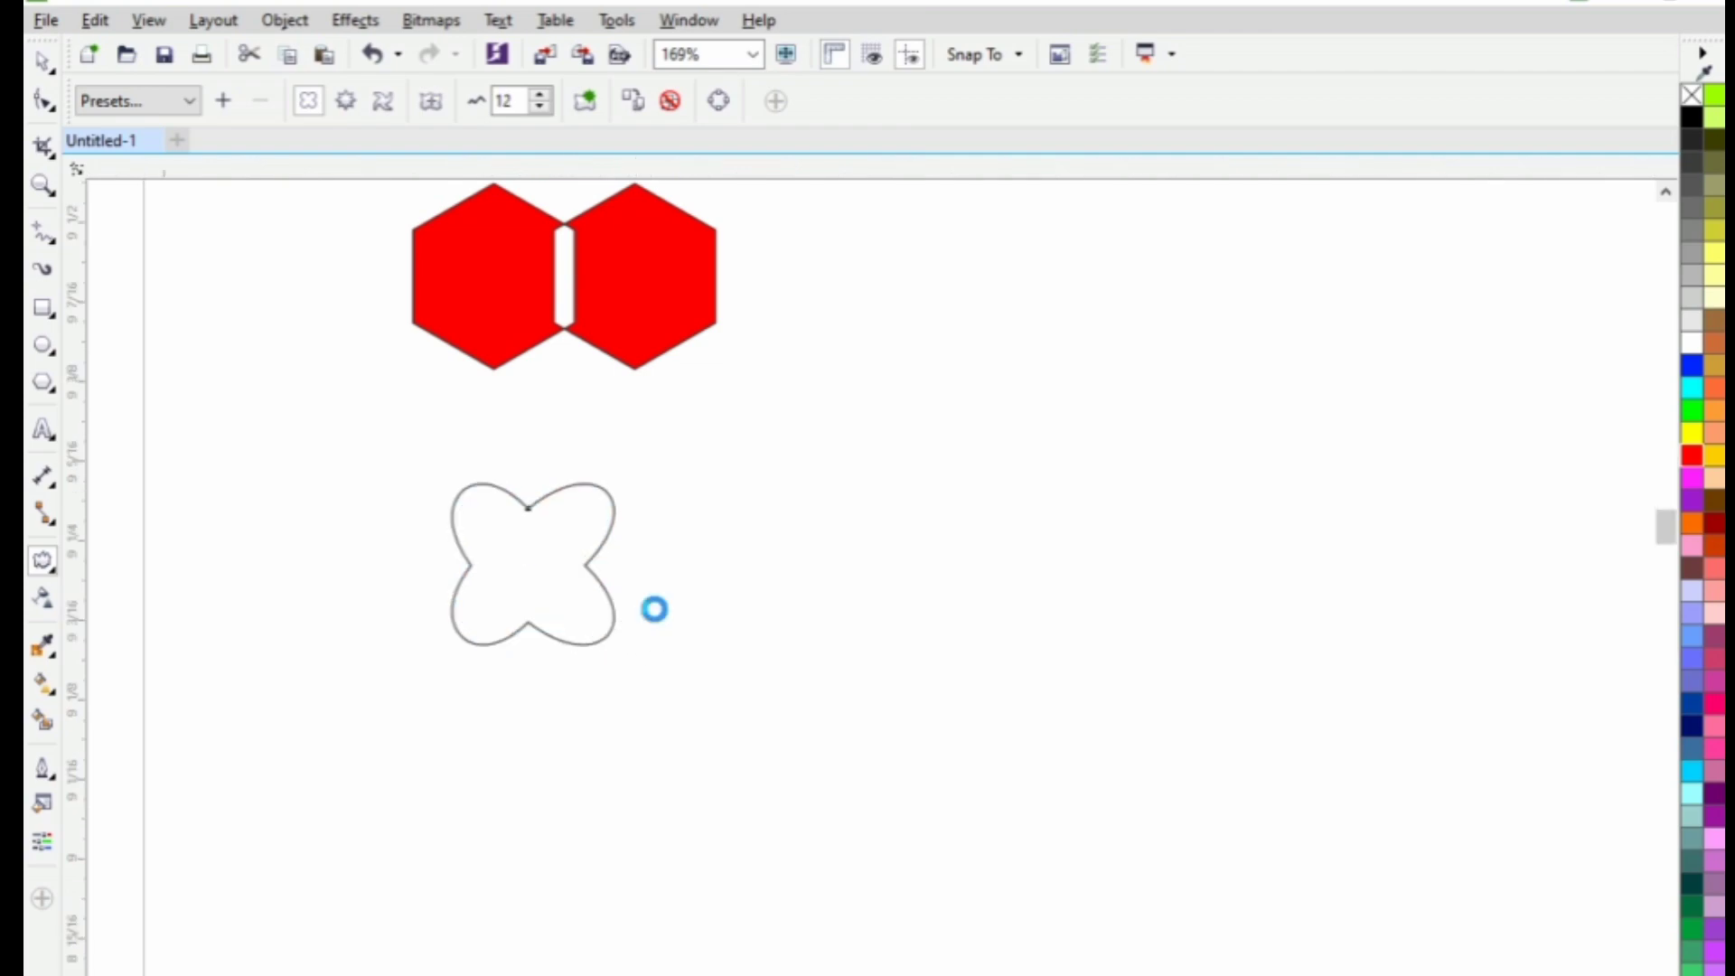
scroll(756, 664, "down", 1)
left_click_drag(768, 638, 795, 687)
left_click_drag(927, 689, 911, 652)
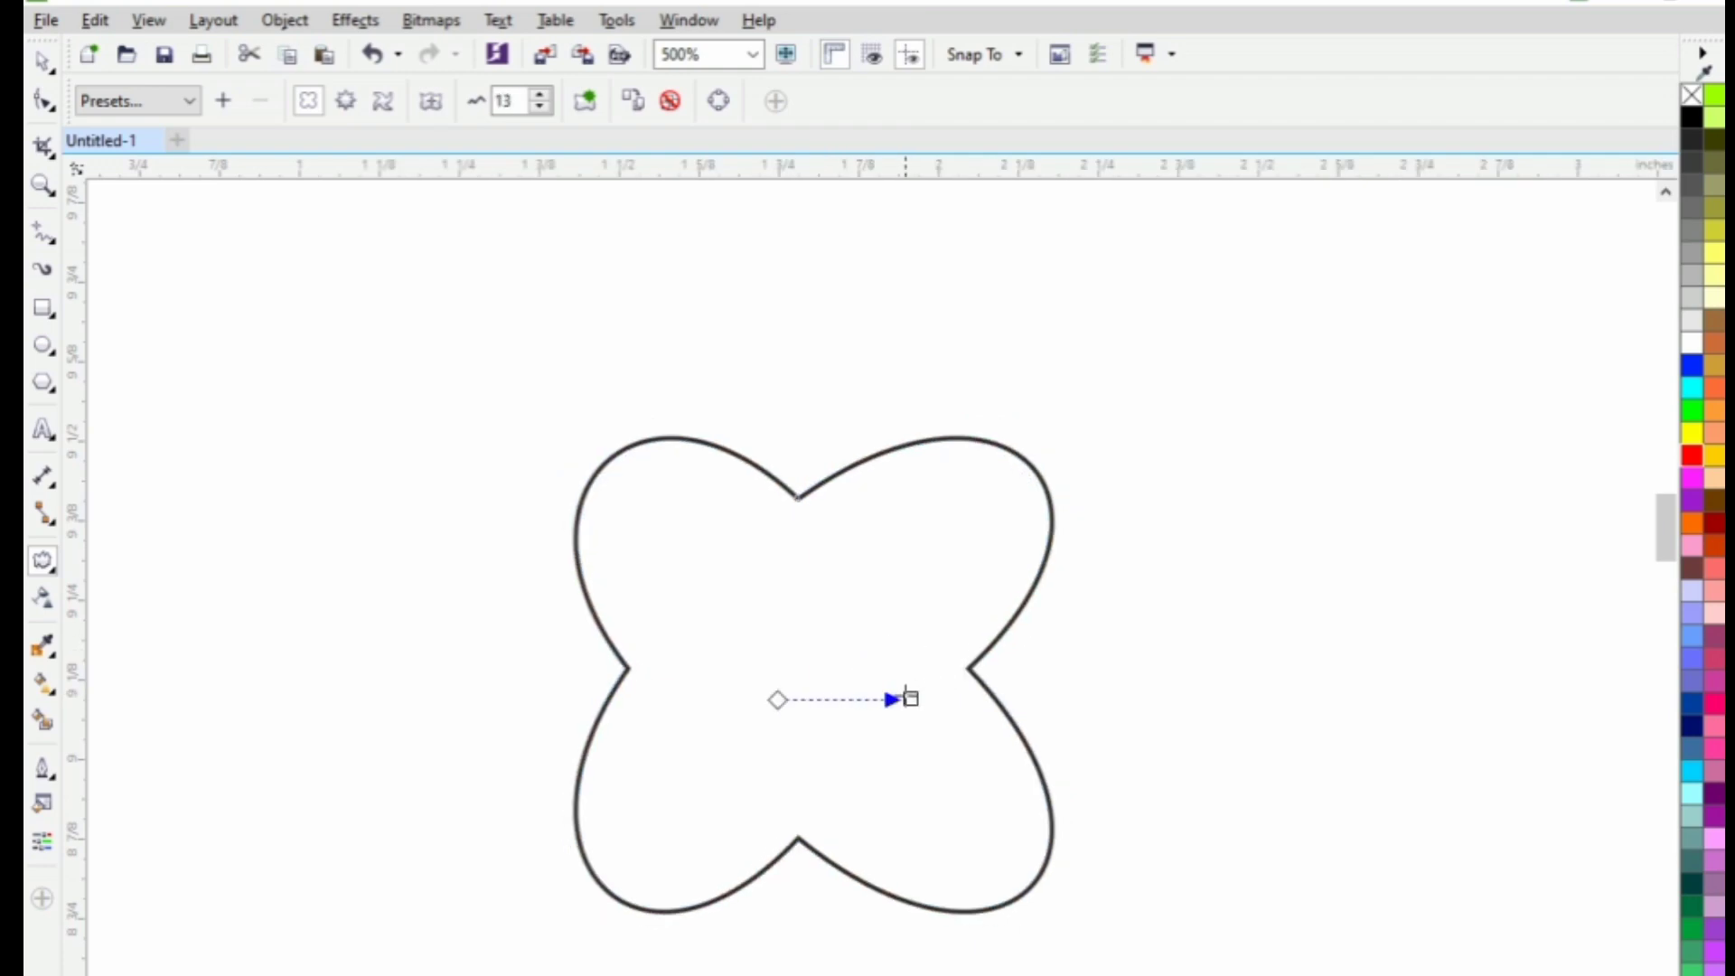
Create repeated clockwise-rotated copies of the four-lobed shape about its center, up to a rotation of 285°, forming a woven ring
key("space")
scroll(978, 635, "down", 2)
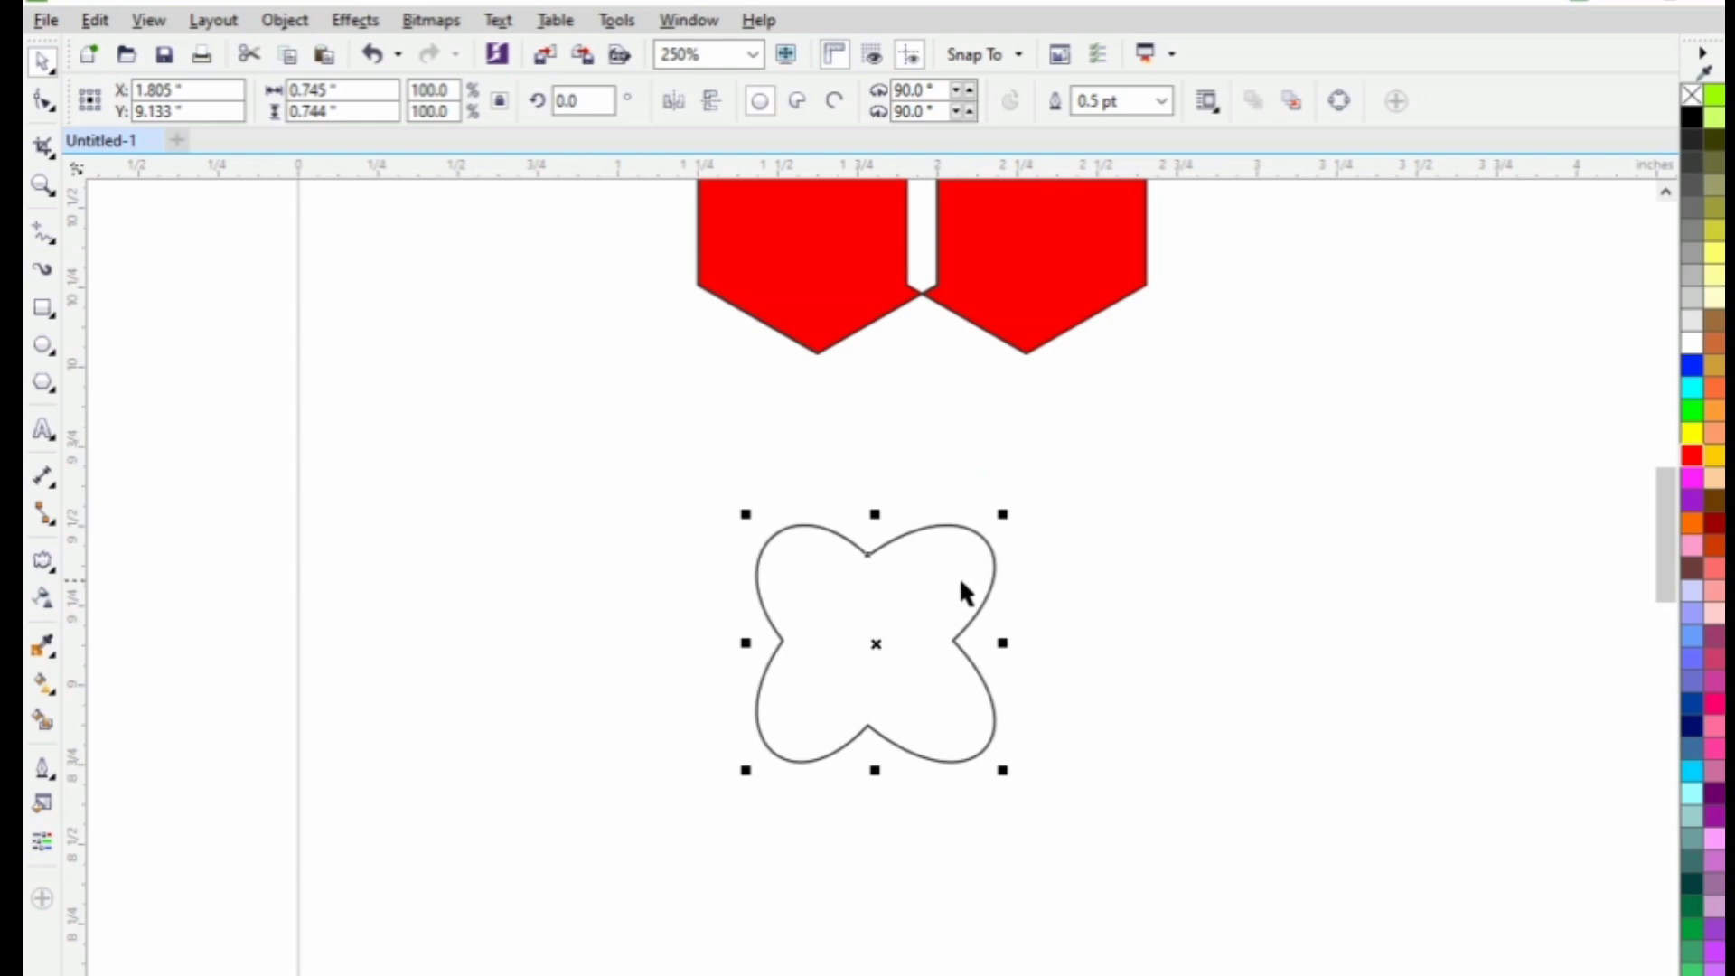
left_click(994, 584)
left_click_drag(1006, 512, 1042, 573)
key("ctrl+r")
key("ctrl+r")
key("ctrl+r")
key("ctrl+r")
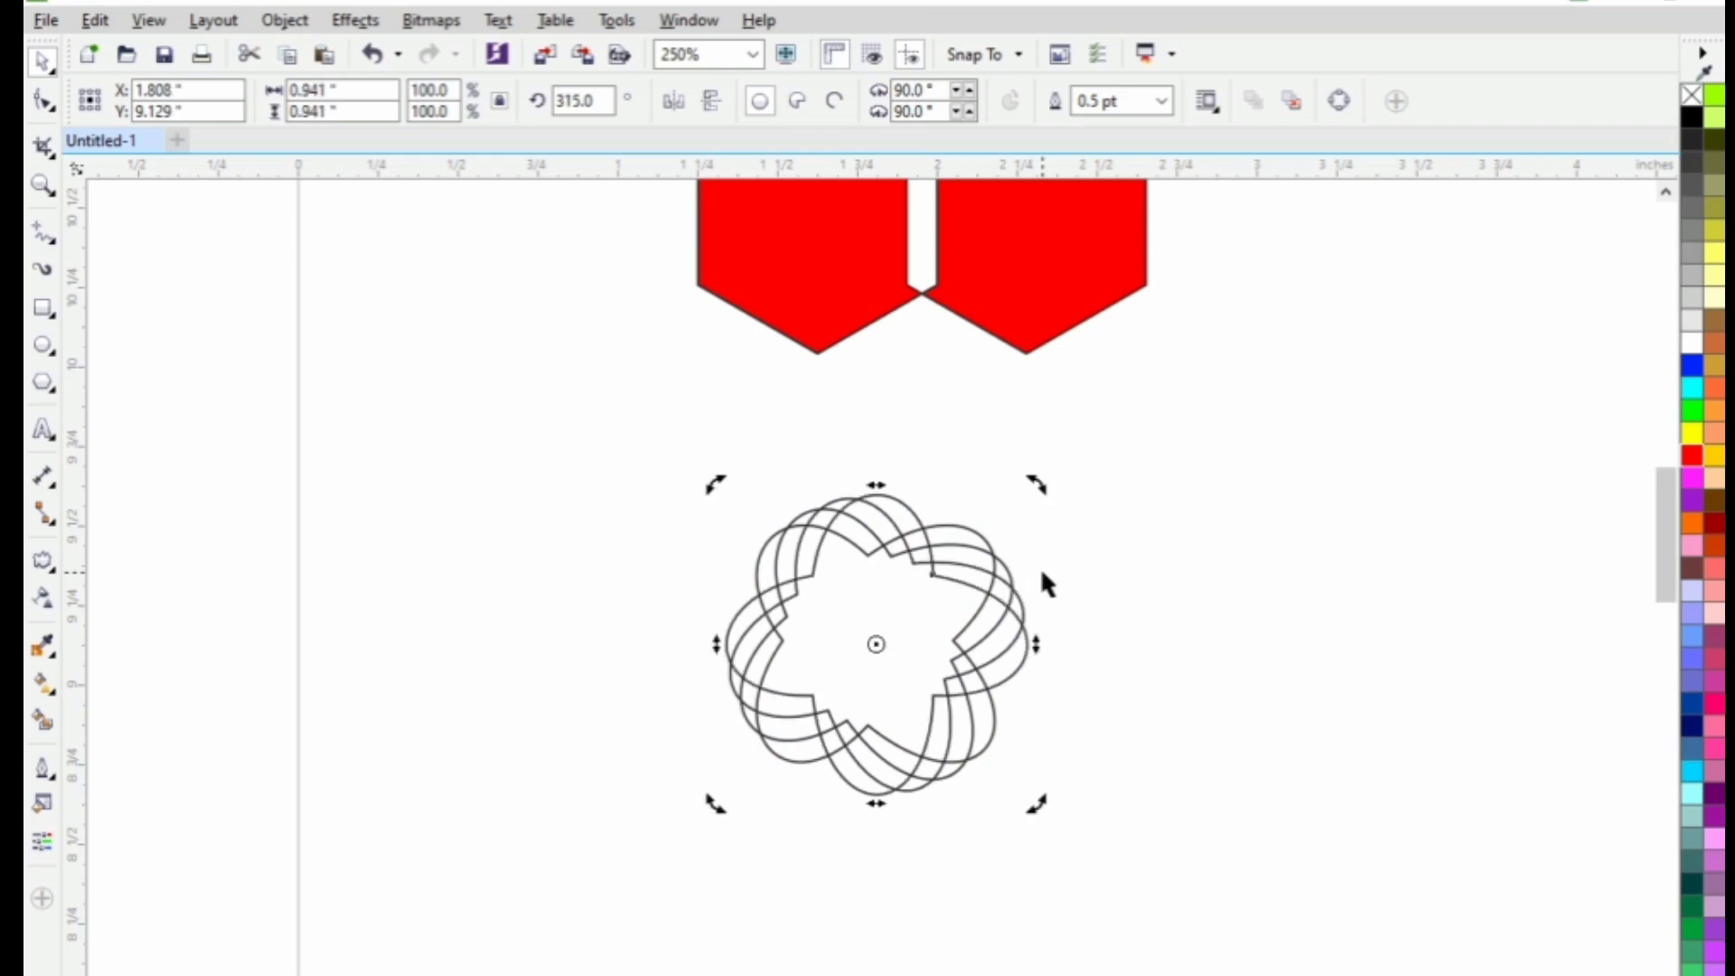
left_click(1042, 574)
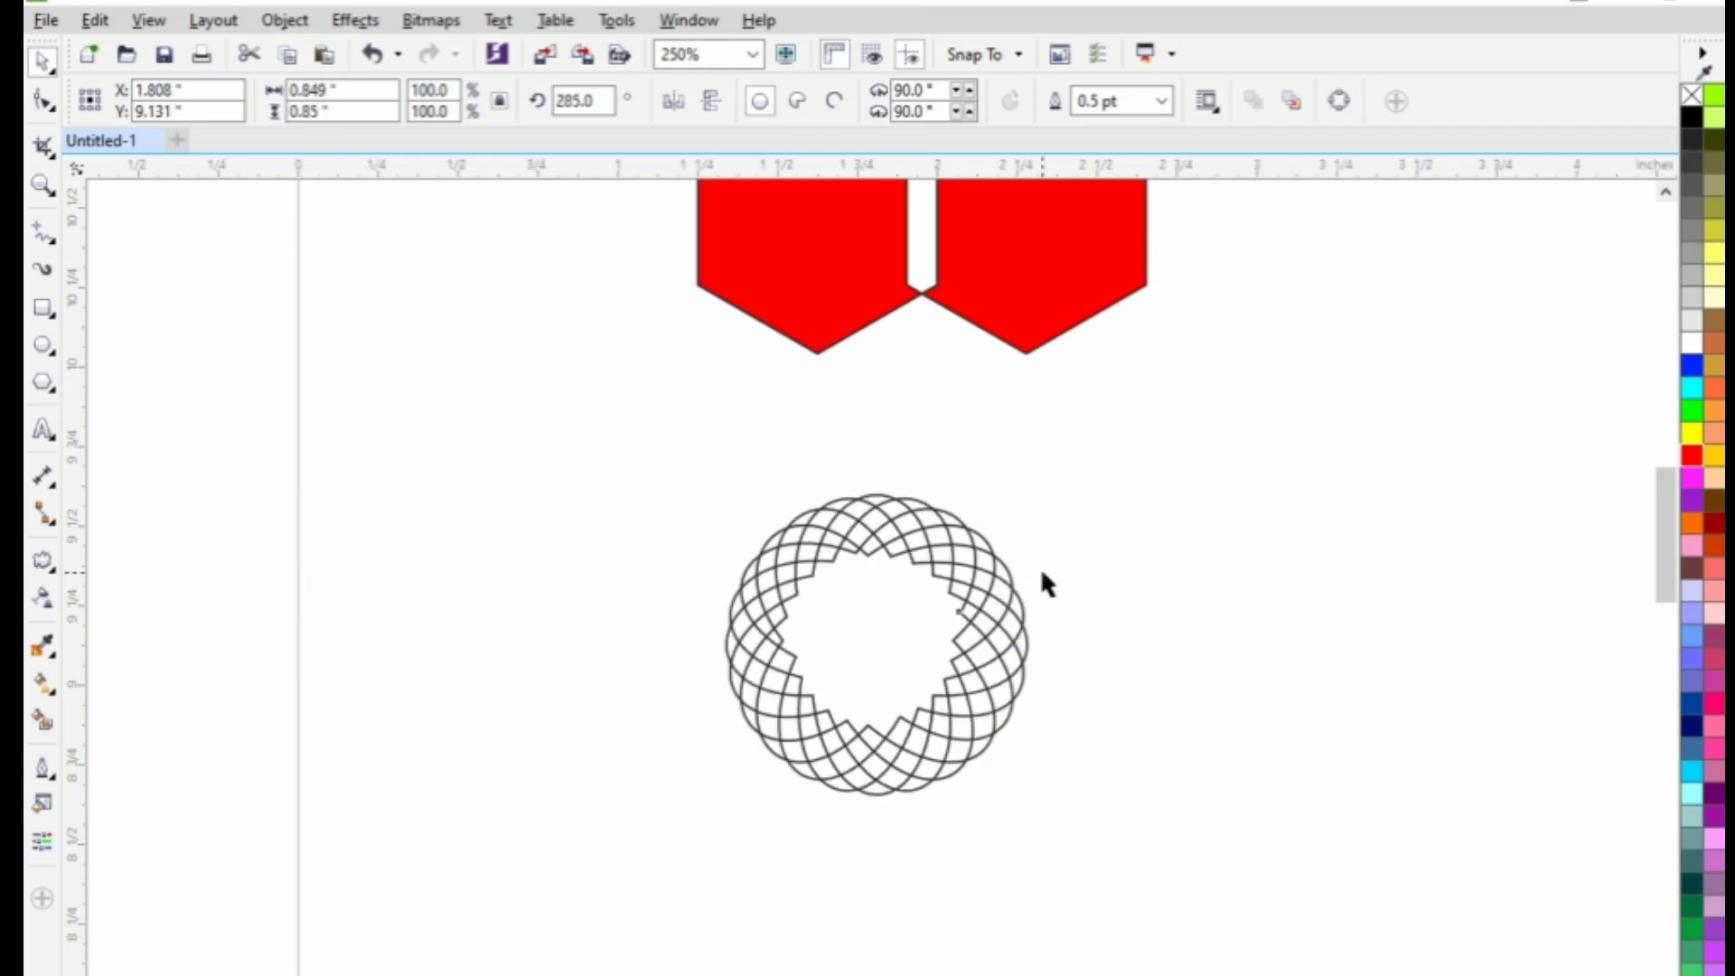
Fill all the rotated shapes with orange and combine them into one checkered ring
left_click_drag(652, 481, 1100, 854)
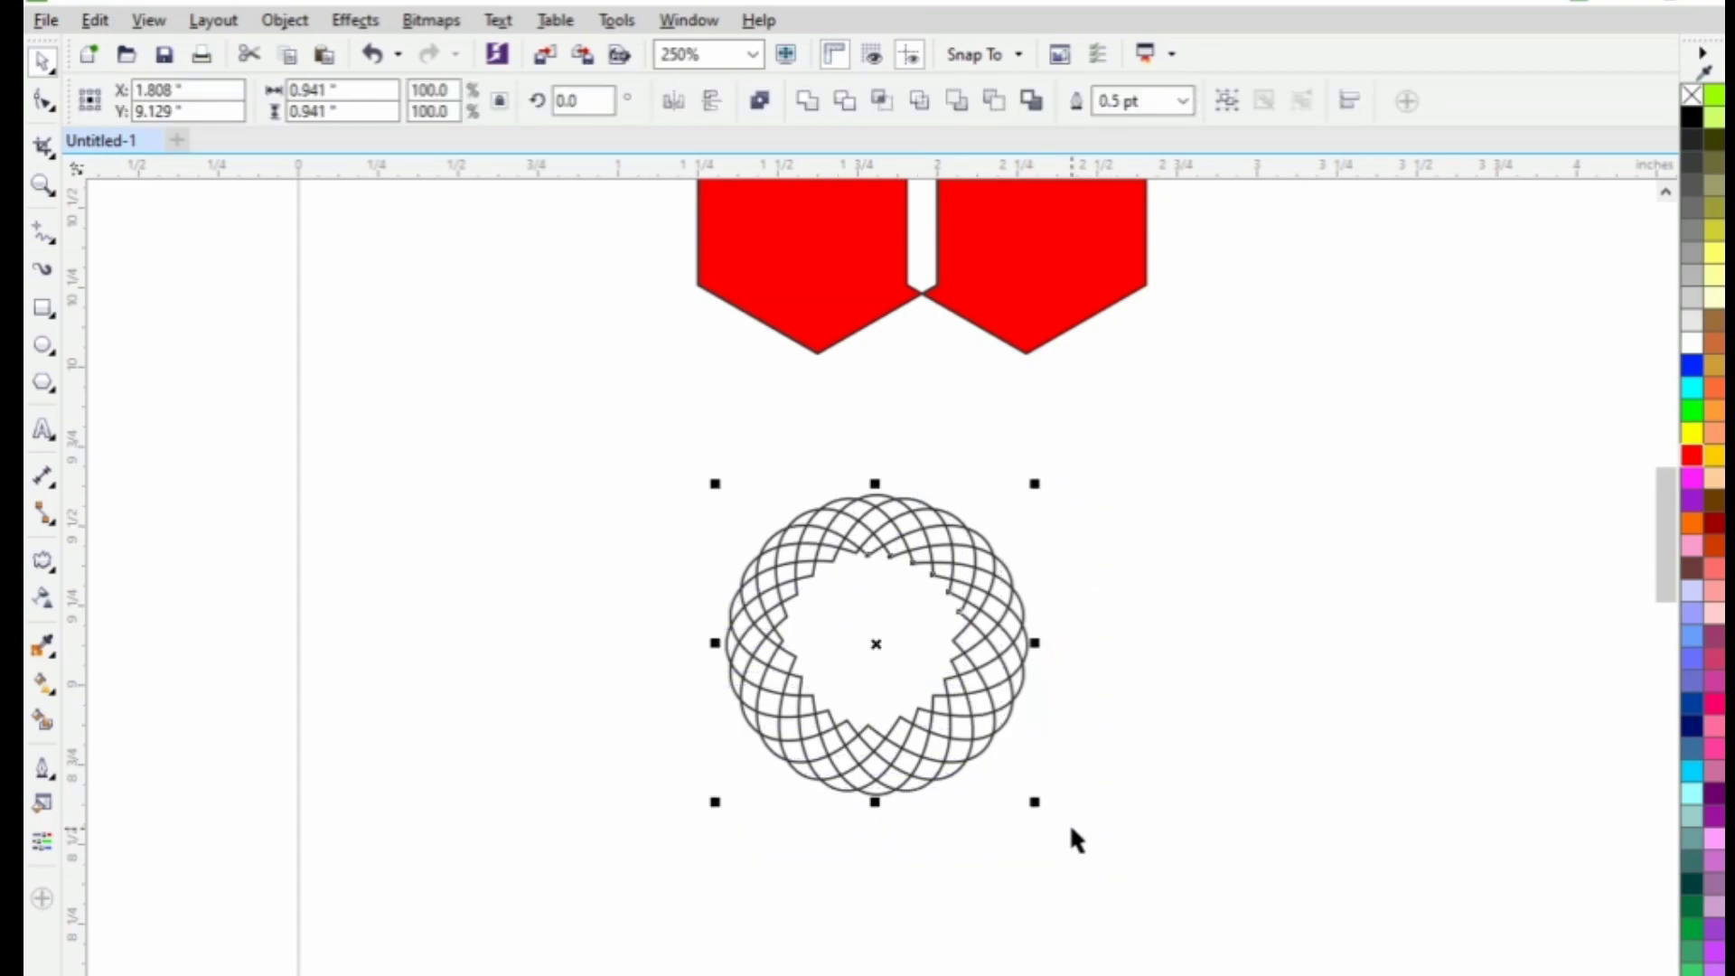
left_click(1691, 524)
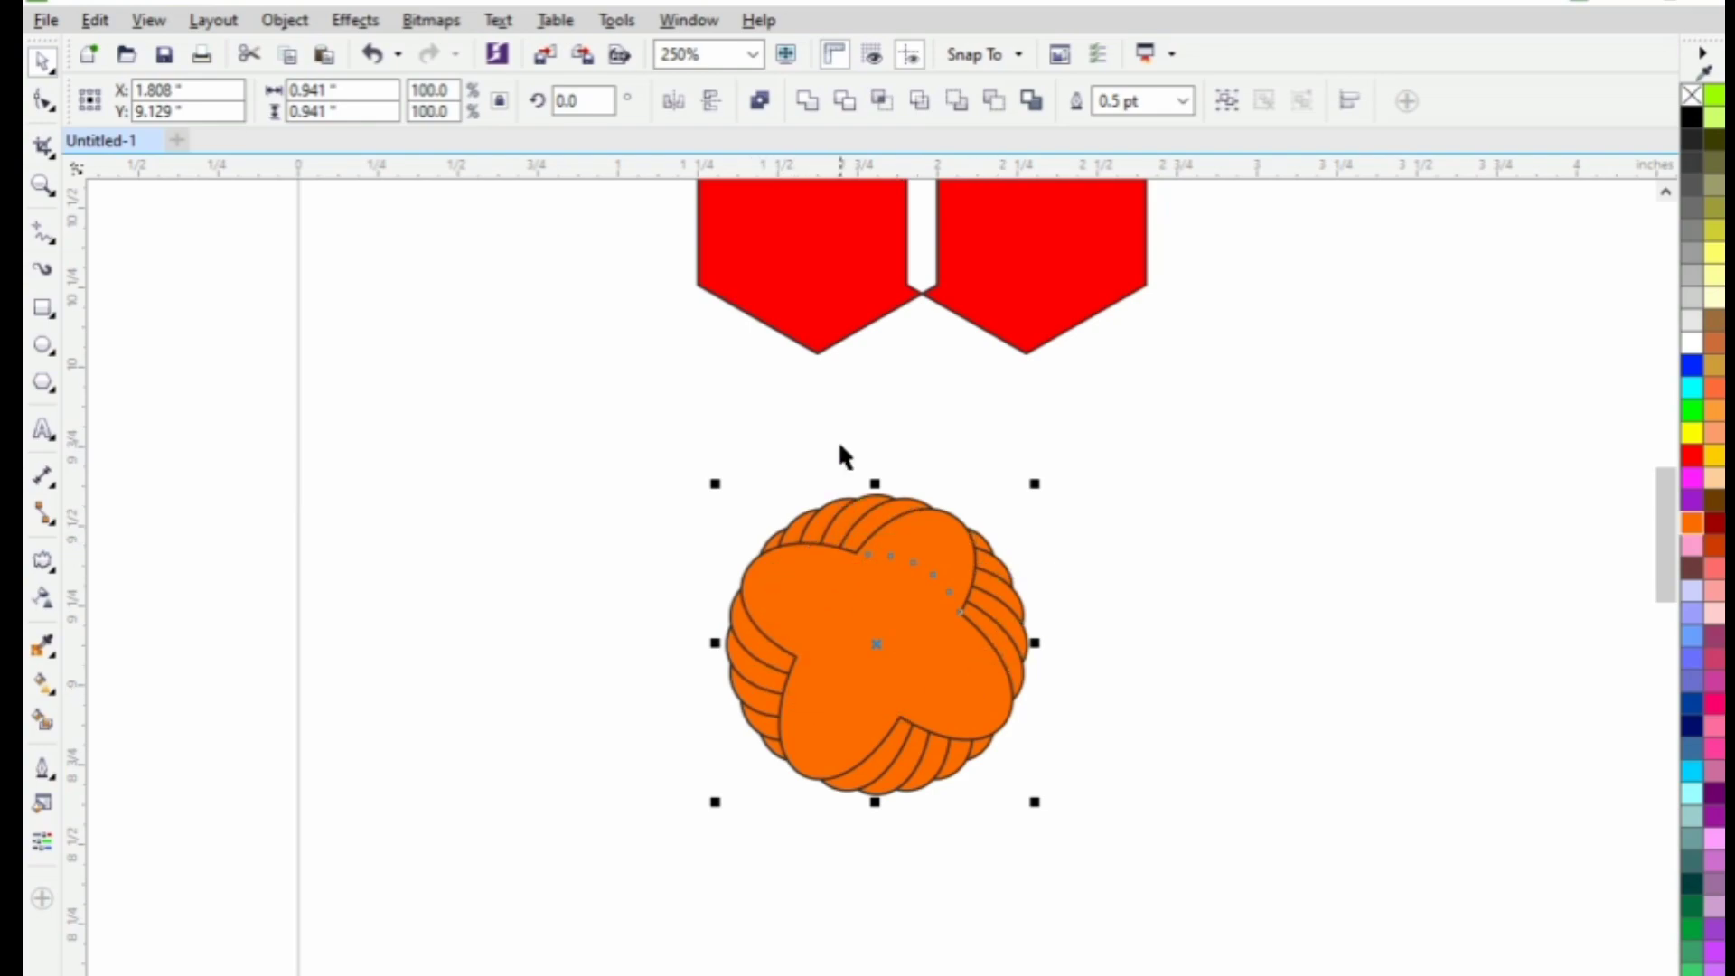
left_click(757, 103)
left_click(743, 462)
Move the orange checkered ring up beside the red combined hexagons, at about X 3.40, Y 10.37 inches
left_click_drag(636, 469, 1060, 810)
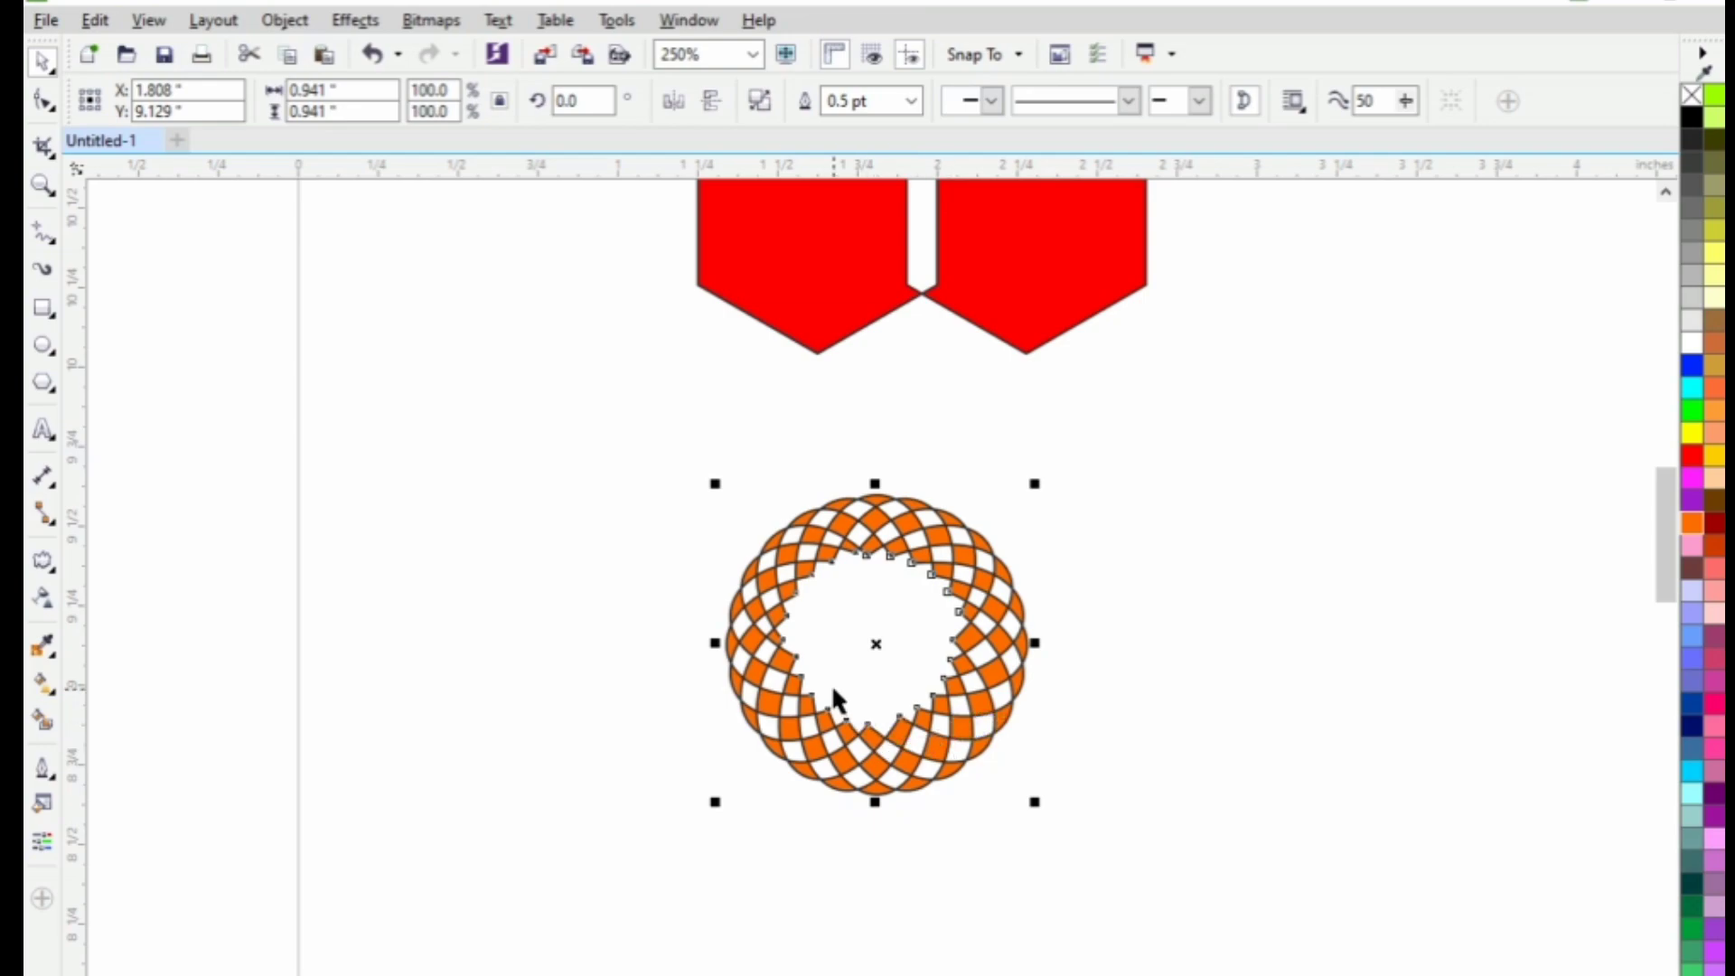
scroll(852, 709, "down", 1)
left_click_drag(857, 716, 1111, 519)
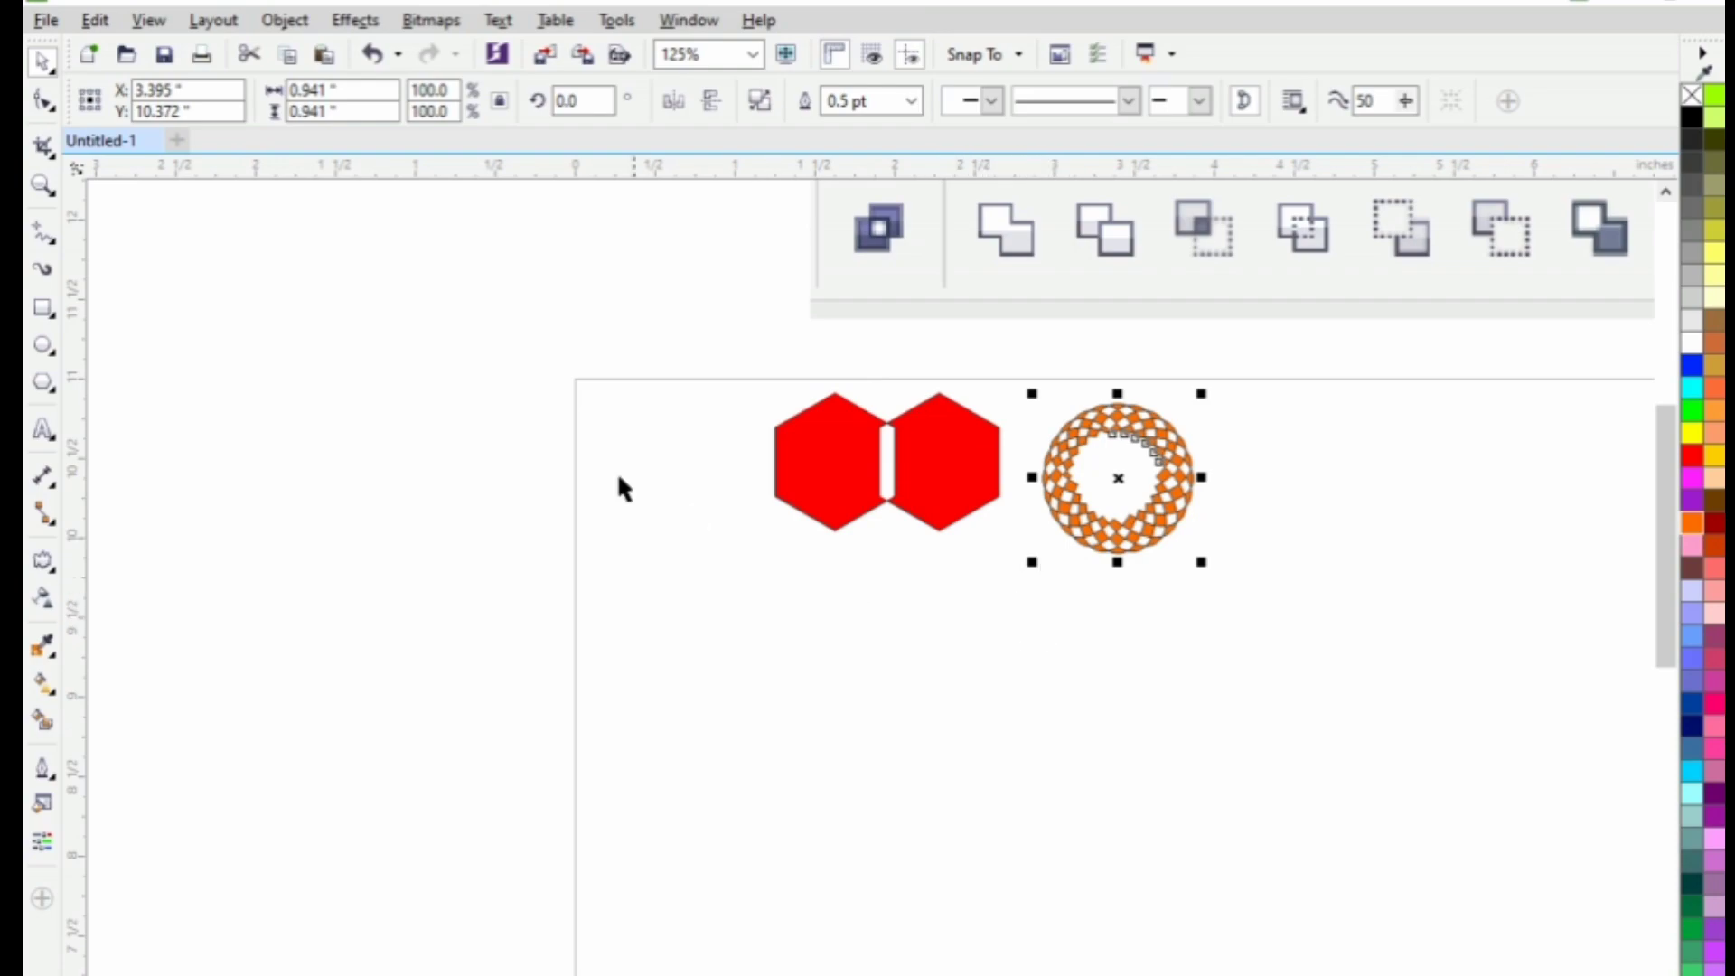
Draw a square about 0.95 inches wide below the finished objects and a 1.33 by 0.23 inch rectangle extending past its right edge
left_click(45, 313)
left_click_drag(827, 606, 979, 759)
key("F2")
left_click_drag(767, 569, 1294, 928)
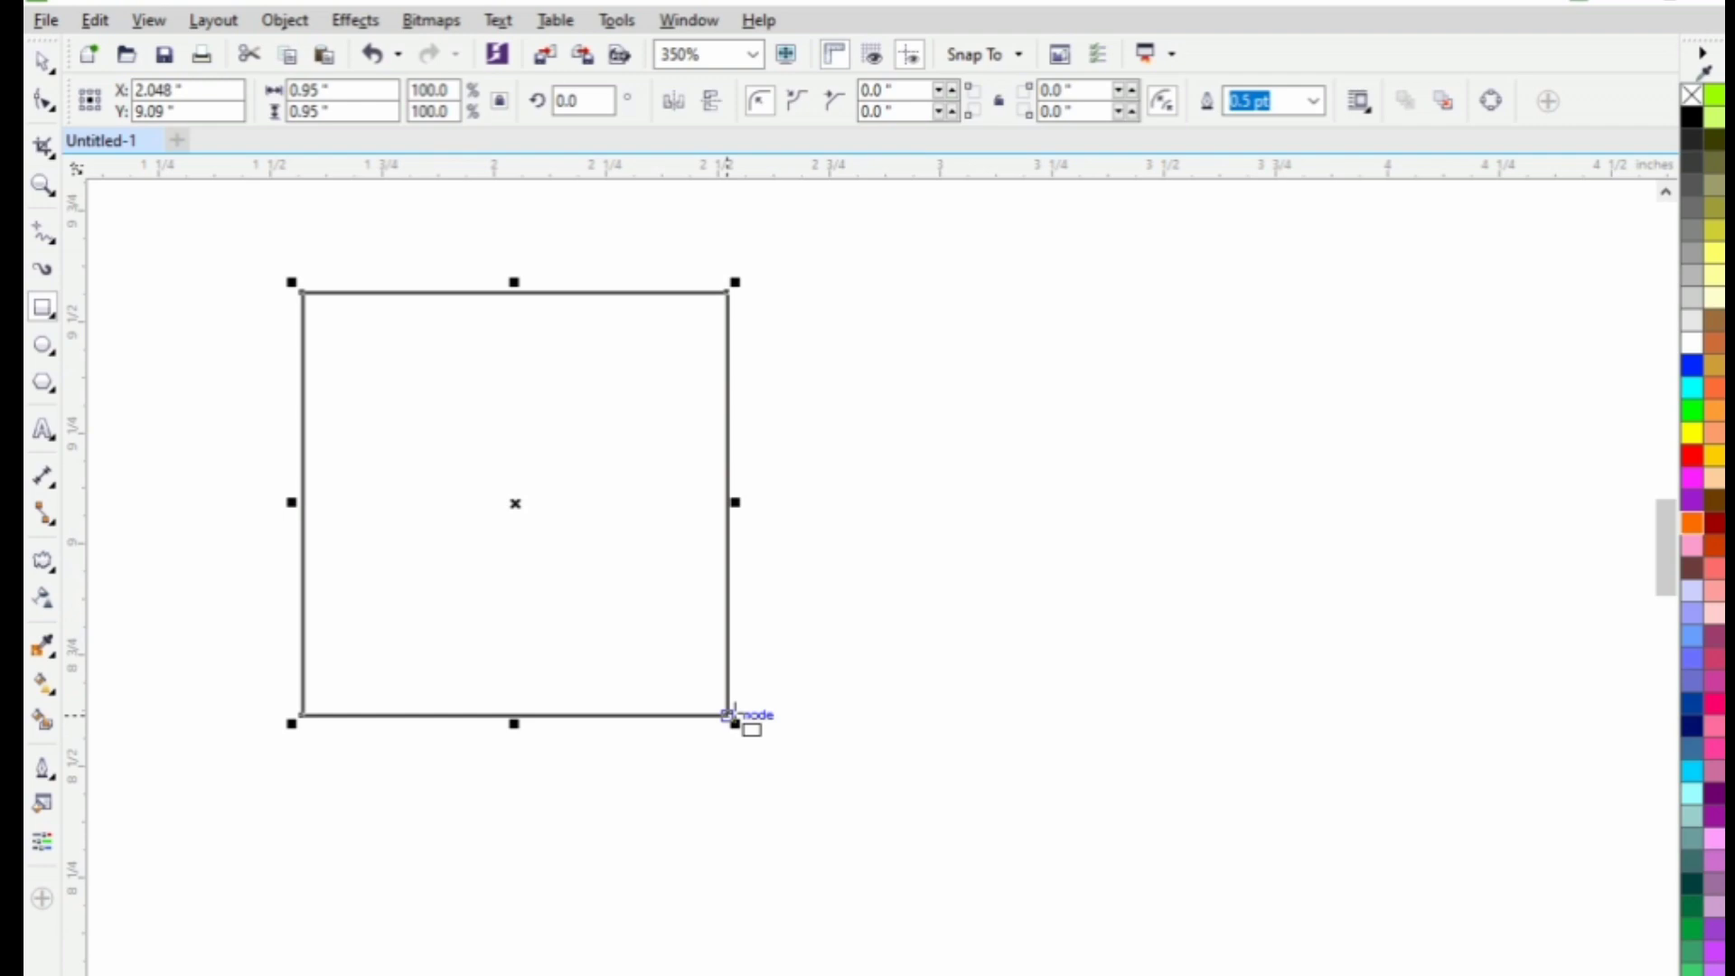
left_click_drag(386, 447, 980, 549)
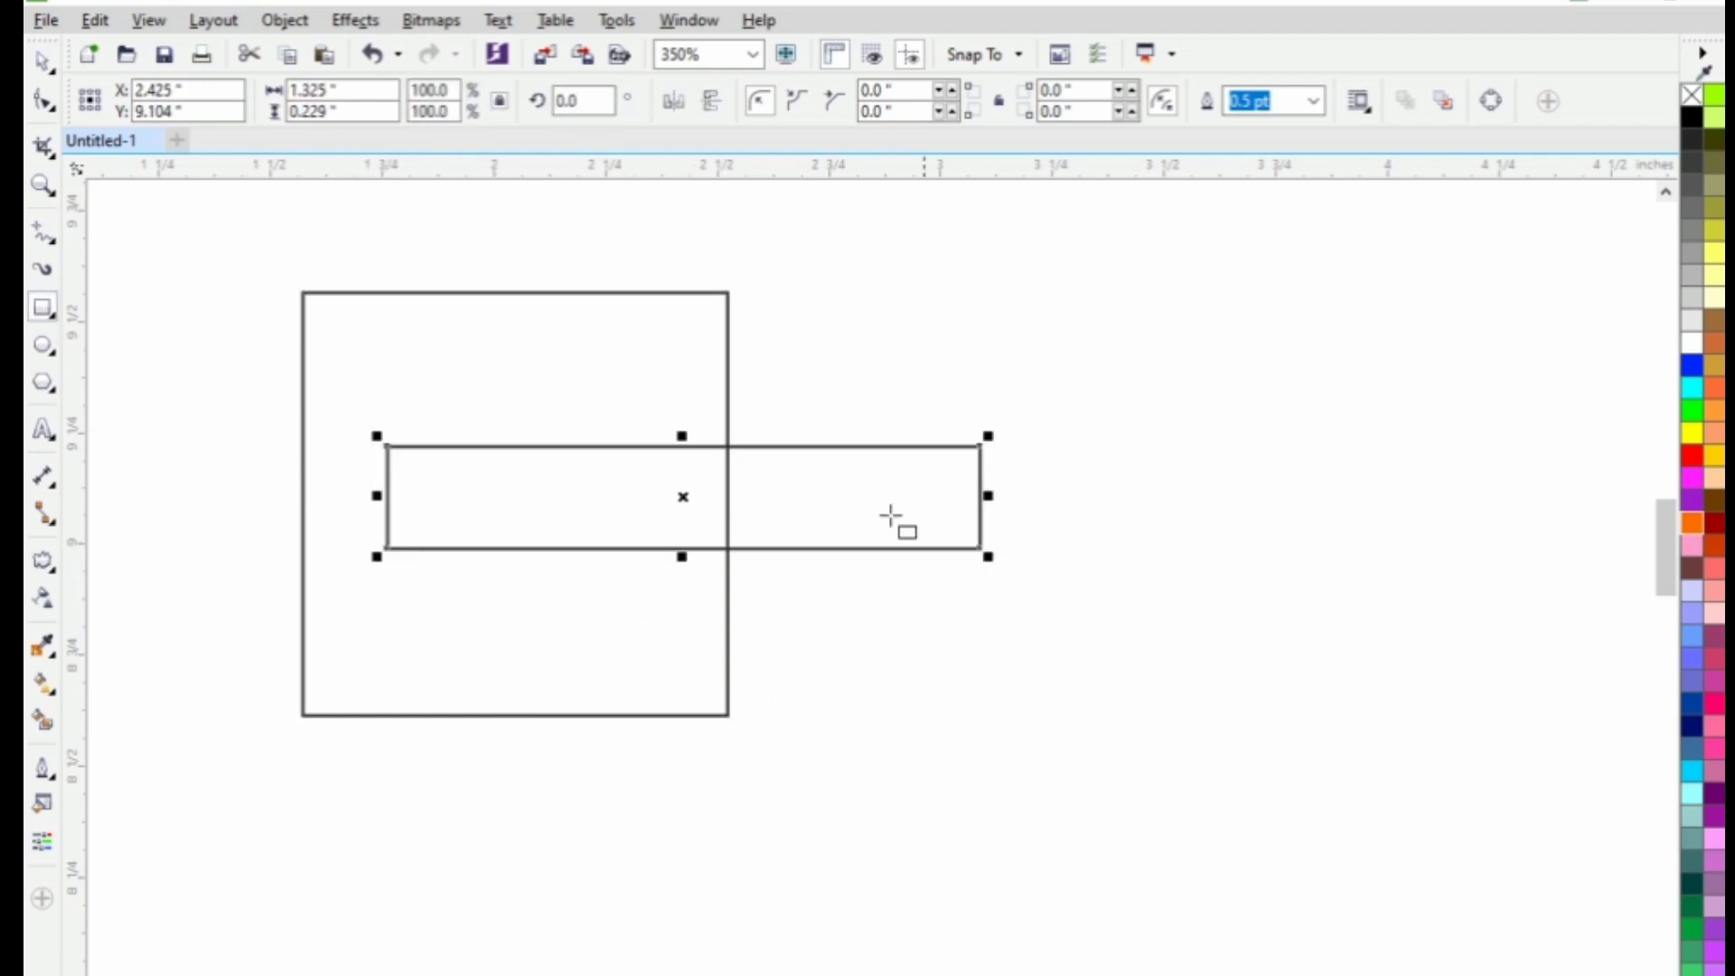
Align the narrow rectangle with the square's horizontal center line and select both shapes
left_click(43, 63)
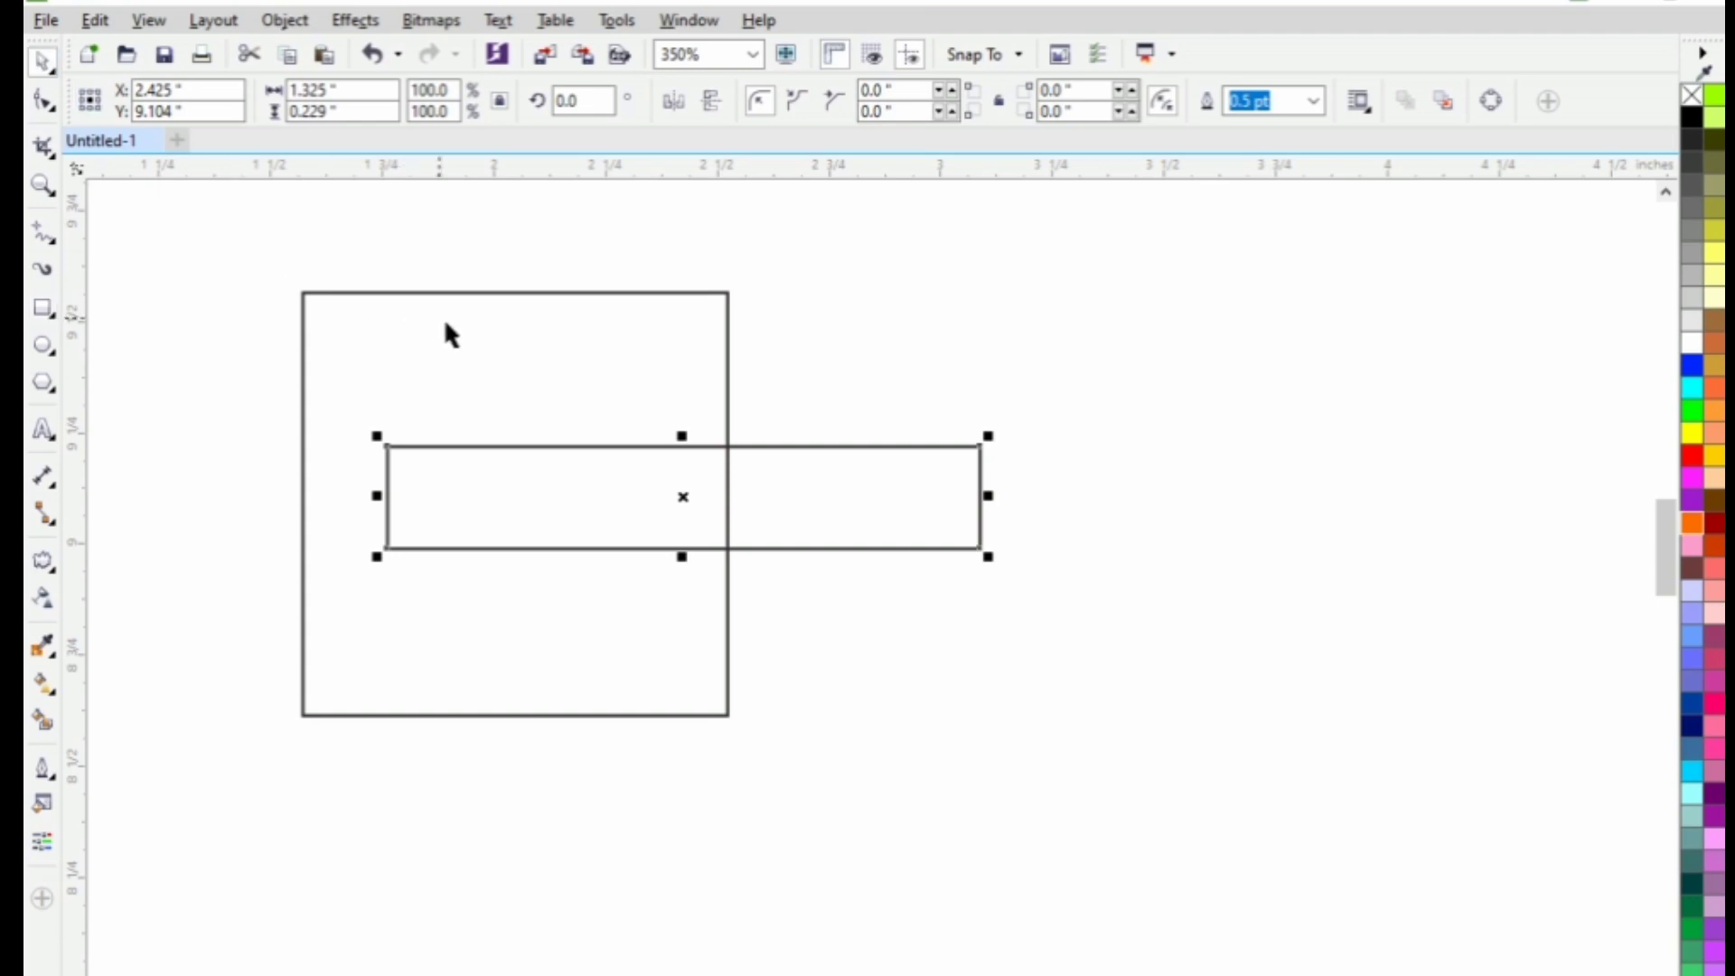
left_click(503, 291, "shift")
left_click(503, 271)
left_click_drag(217, 244, 984, 791)
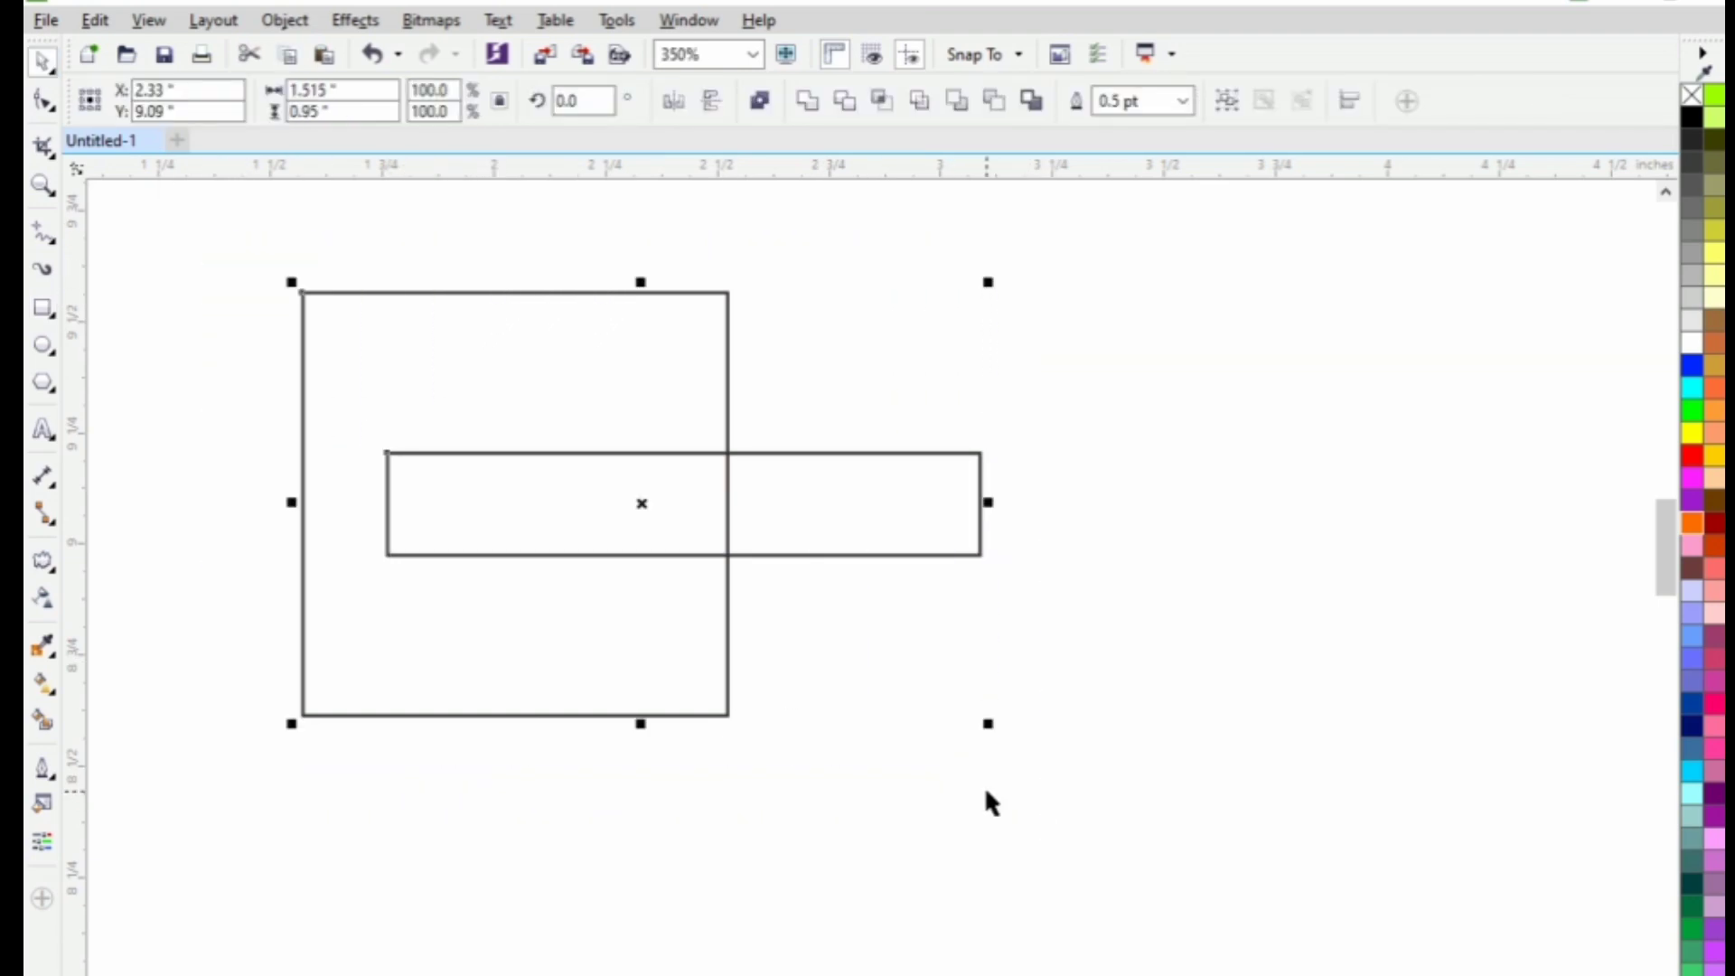
Fill the square and the overlapping narrow rectangle with golden yellow and combine them into one object
left_click(1712, 459)
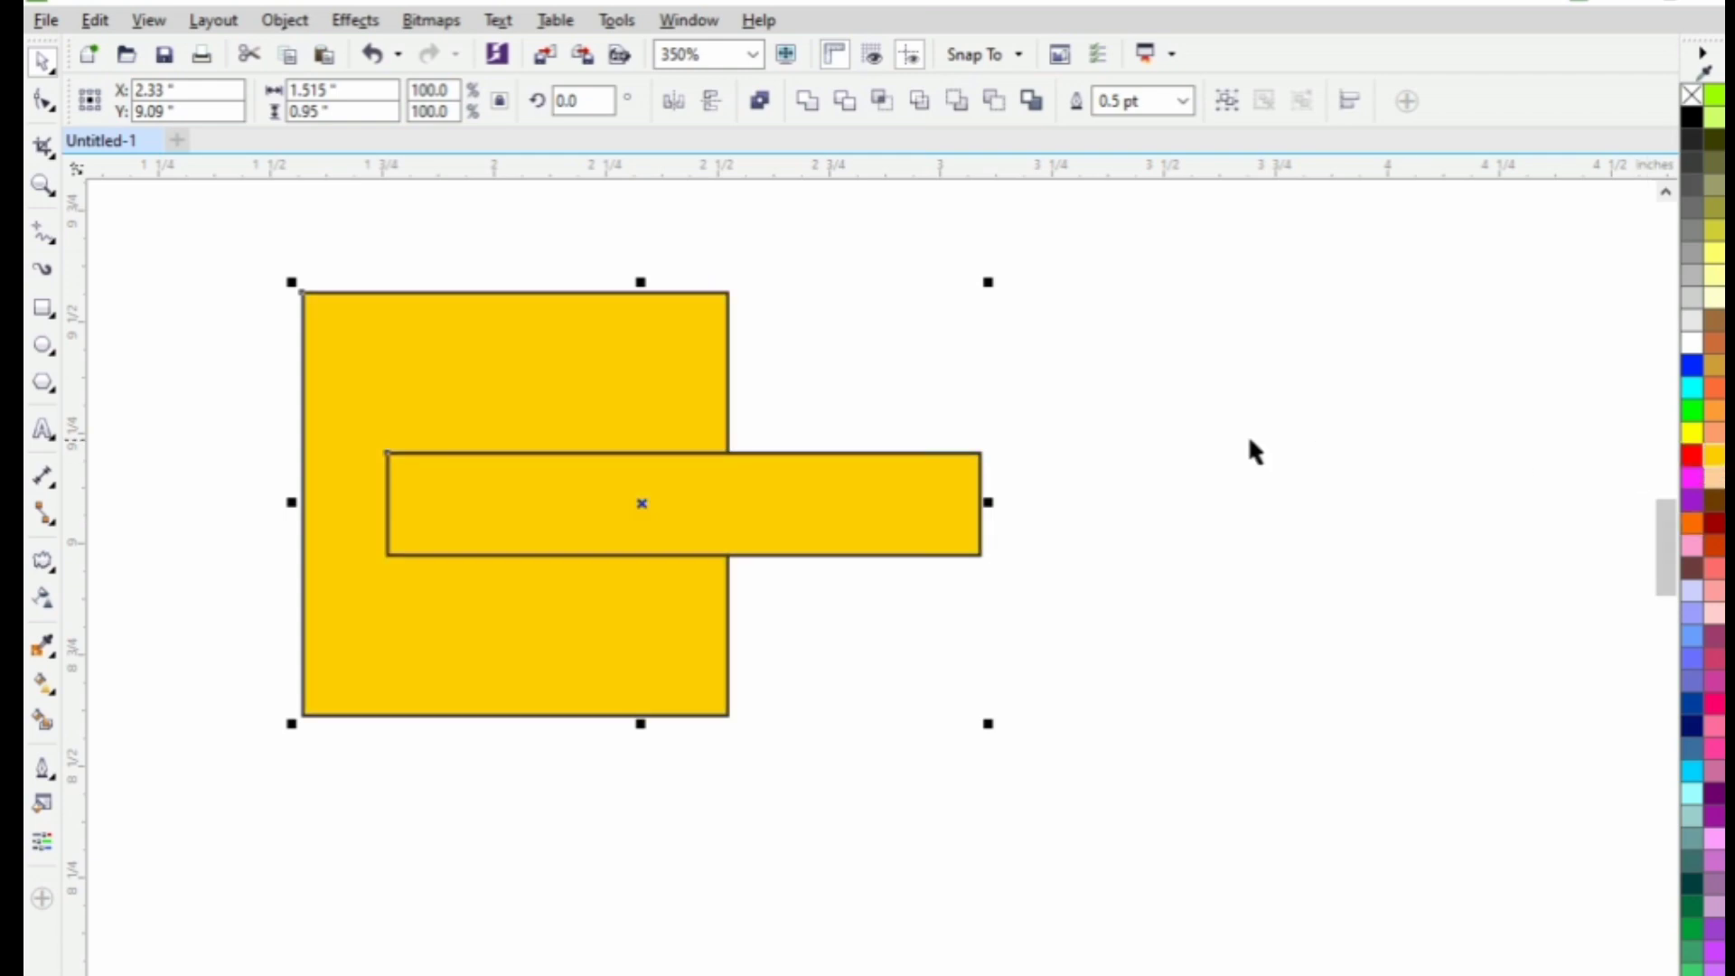
left_click(763, 104)
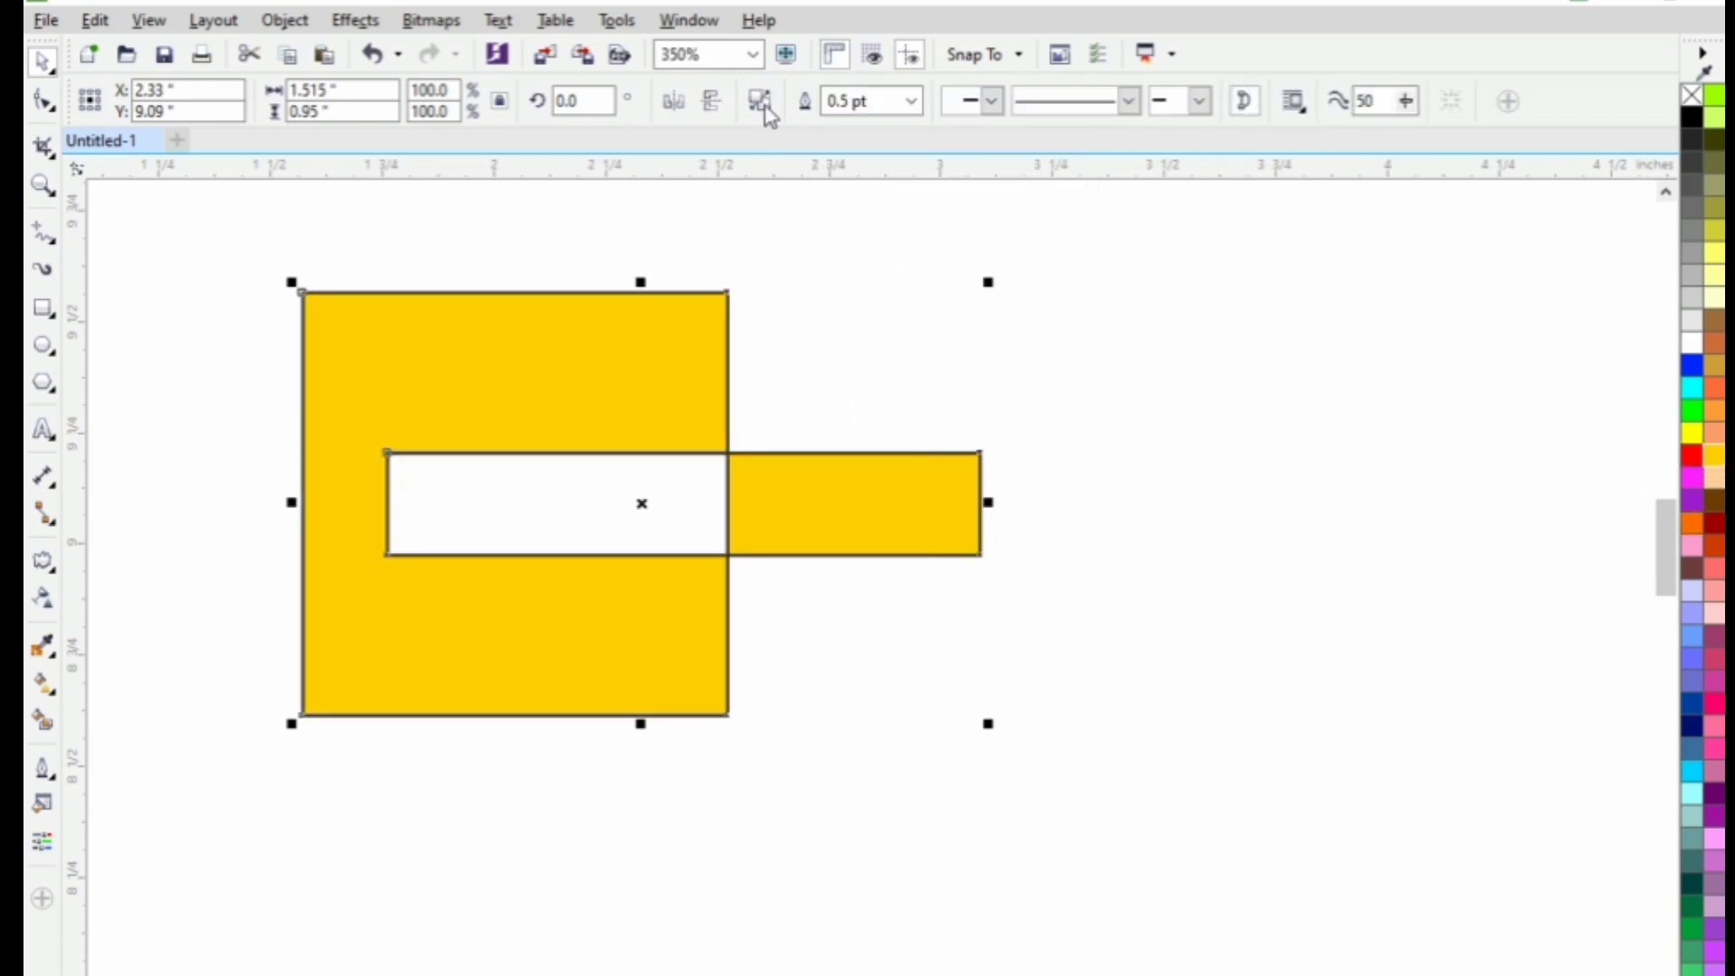
left_click(765, 295)
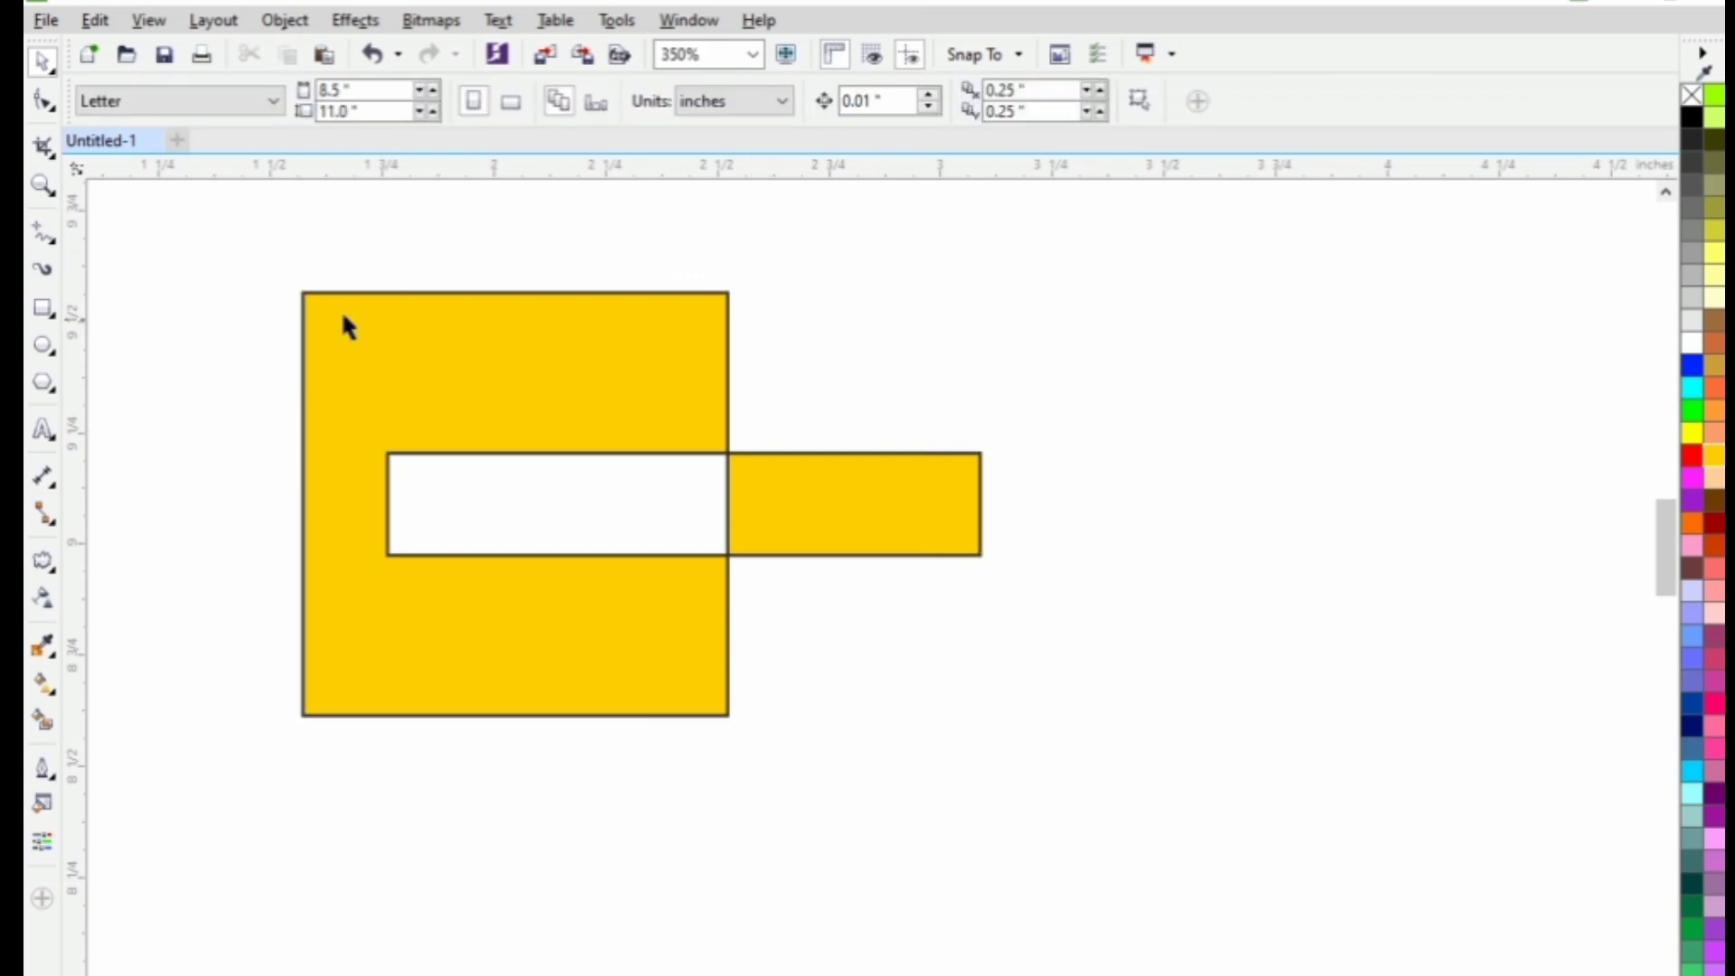
Add a letter "A" in Arial Black, enlarged to about 48 pt, over the end of the rectangle that extends past the square
left_click(42, 429)
left_click(824, 714)
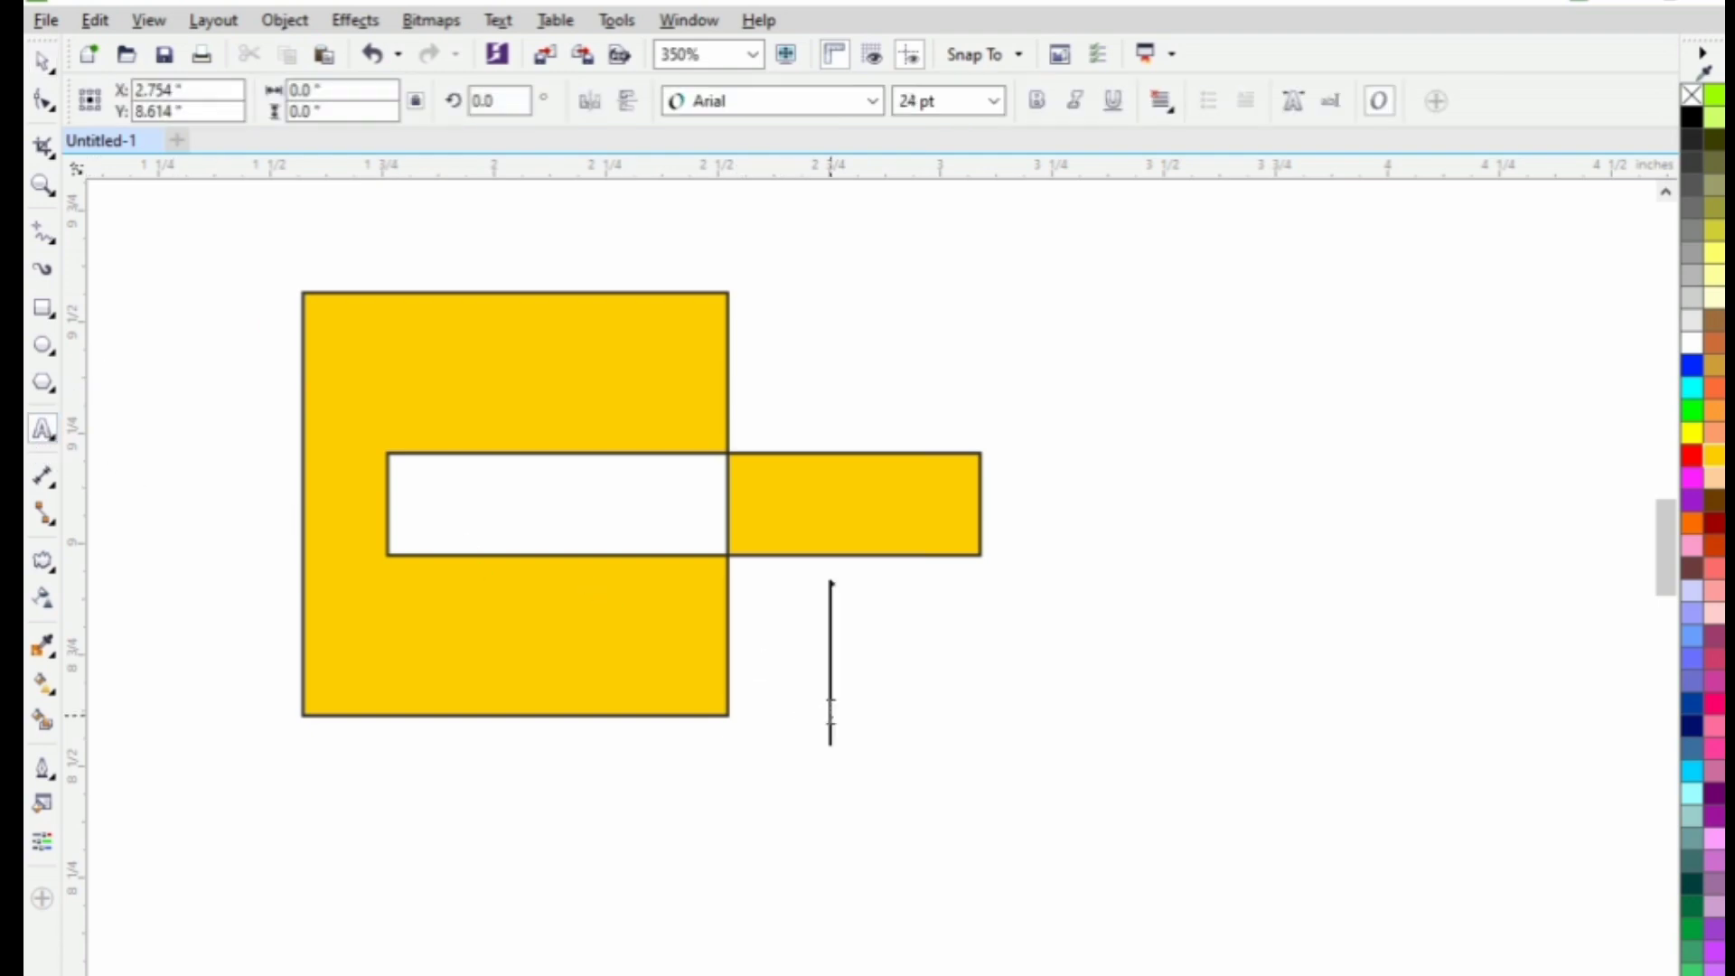
type("A")
left_click(42, 63)
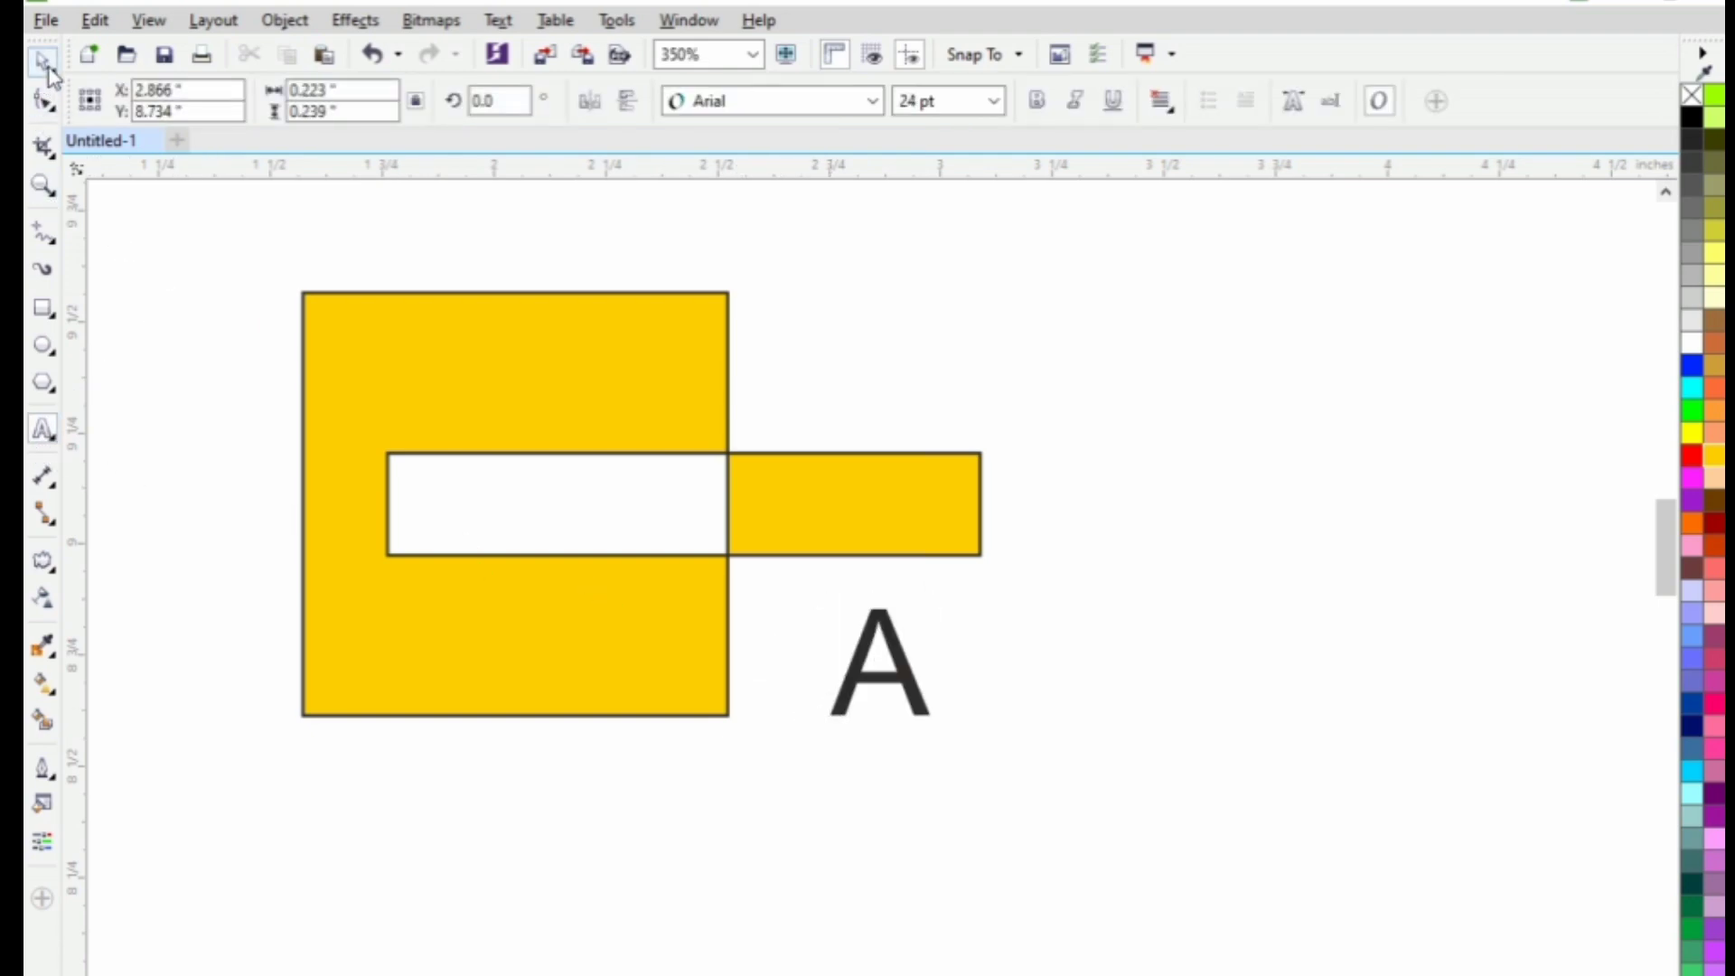
left_click_drag(939, 725, 917, 578)
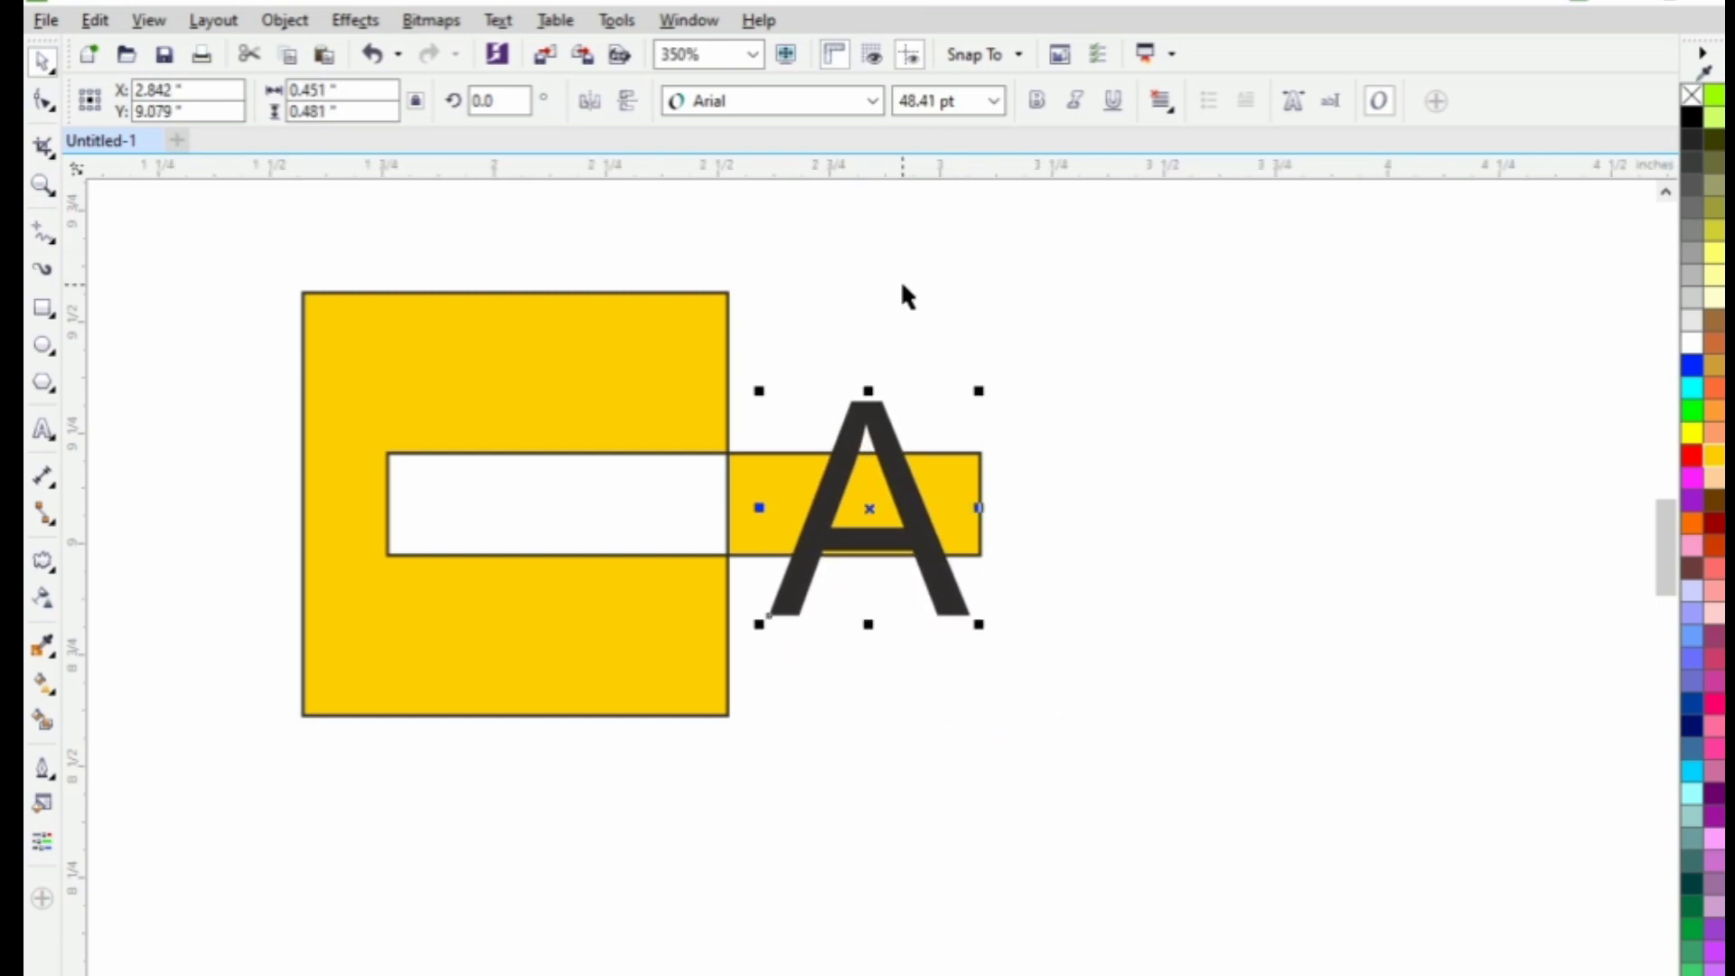
left_click(872, 100)
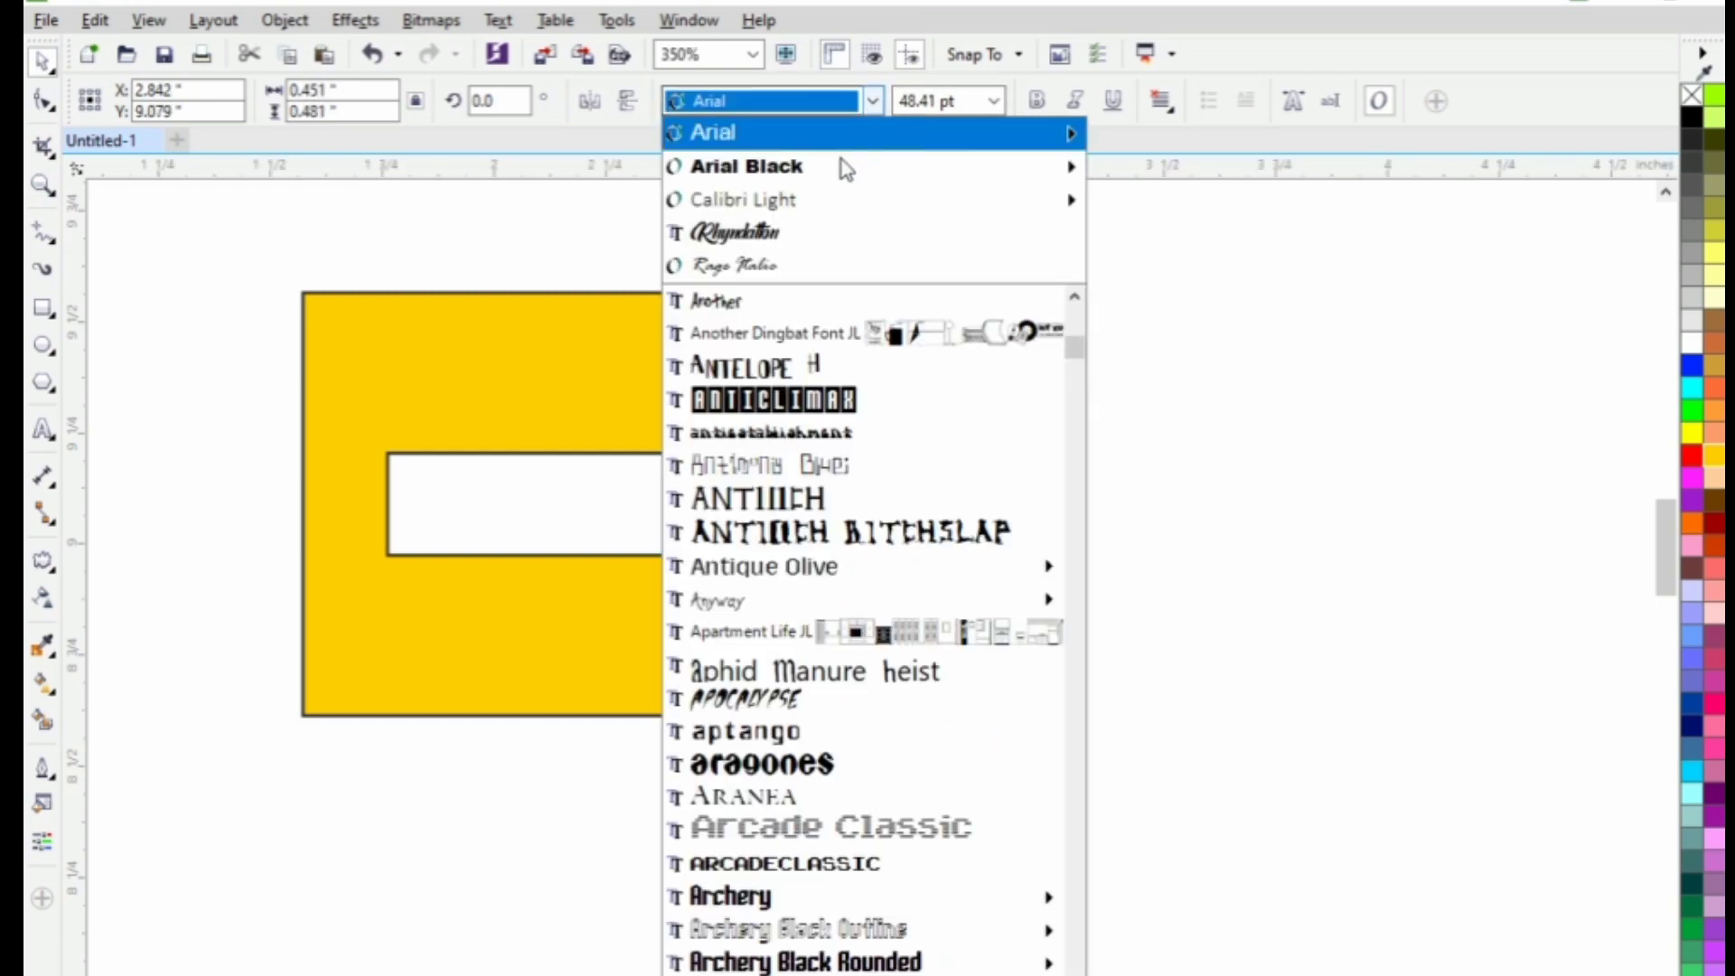
left_click(845, 167)
left_click_drag(854, 544, 828, 540)
left_click(869, 647)
Combine the letter A with the yellow square-and-rectangle shape
left_click_drag(299, 270, 1088, 798)
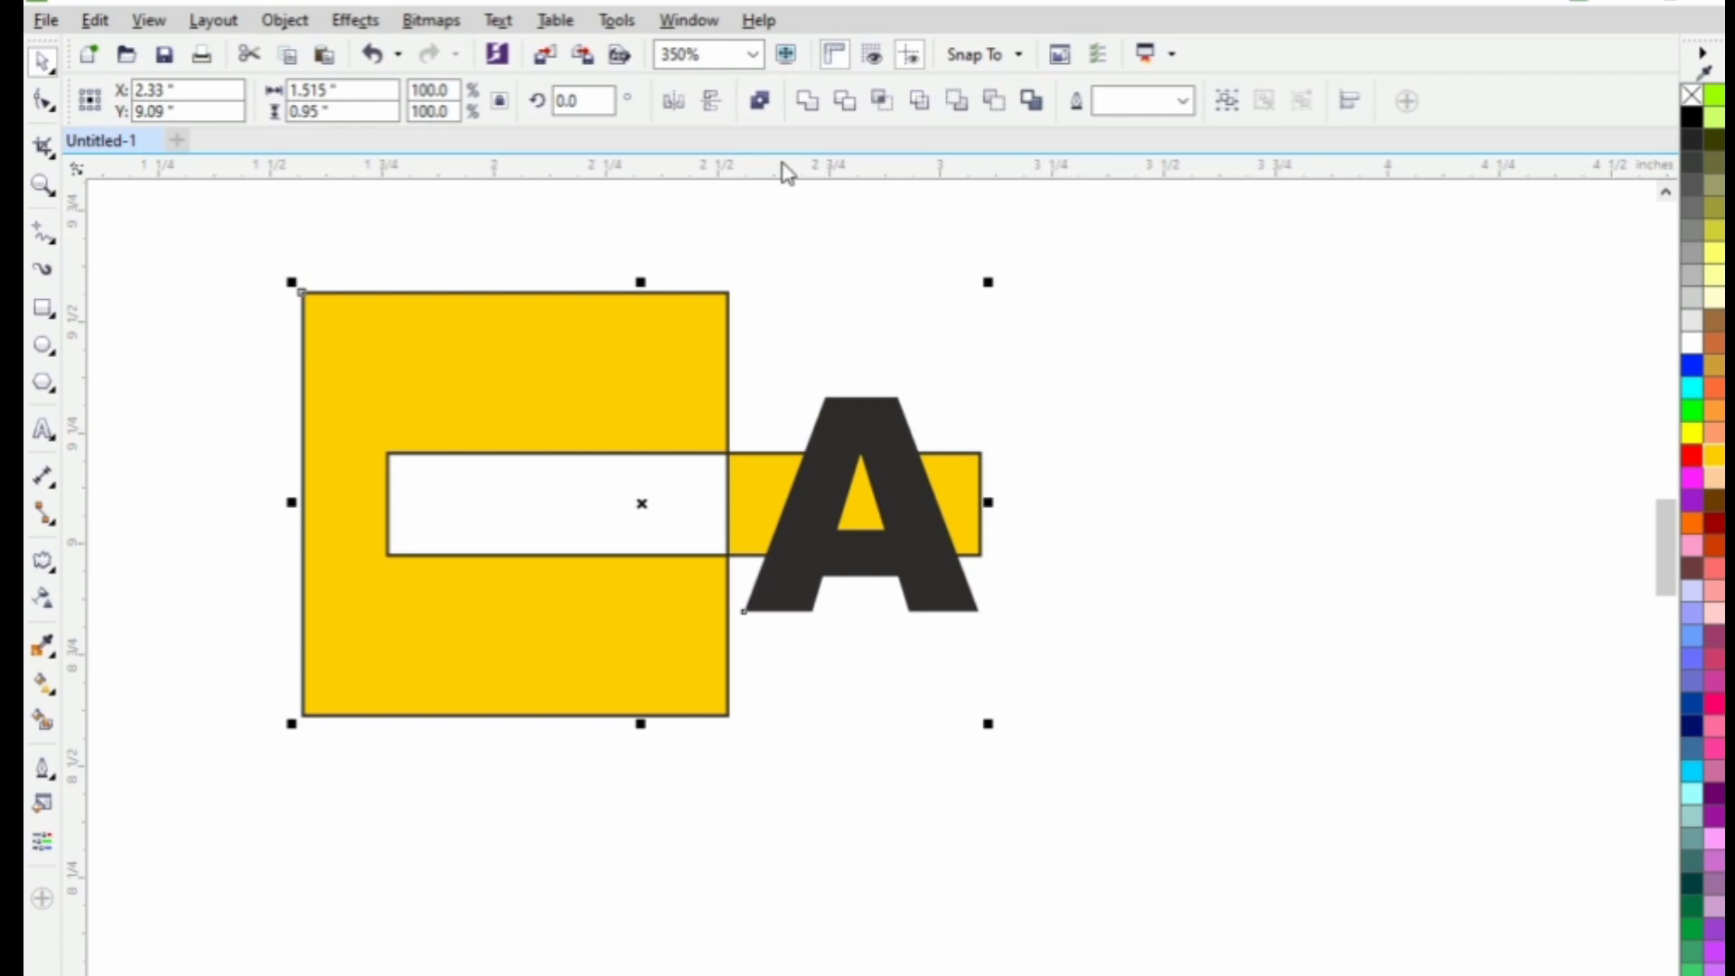
left_click(759, 101)
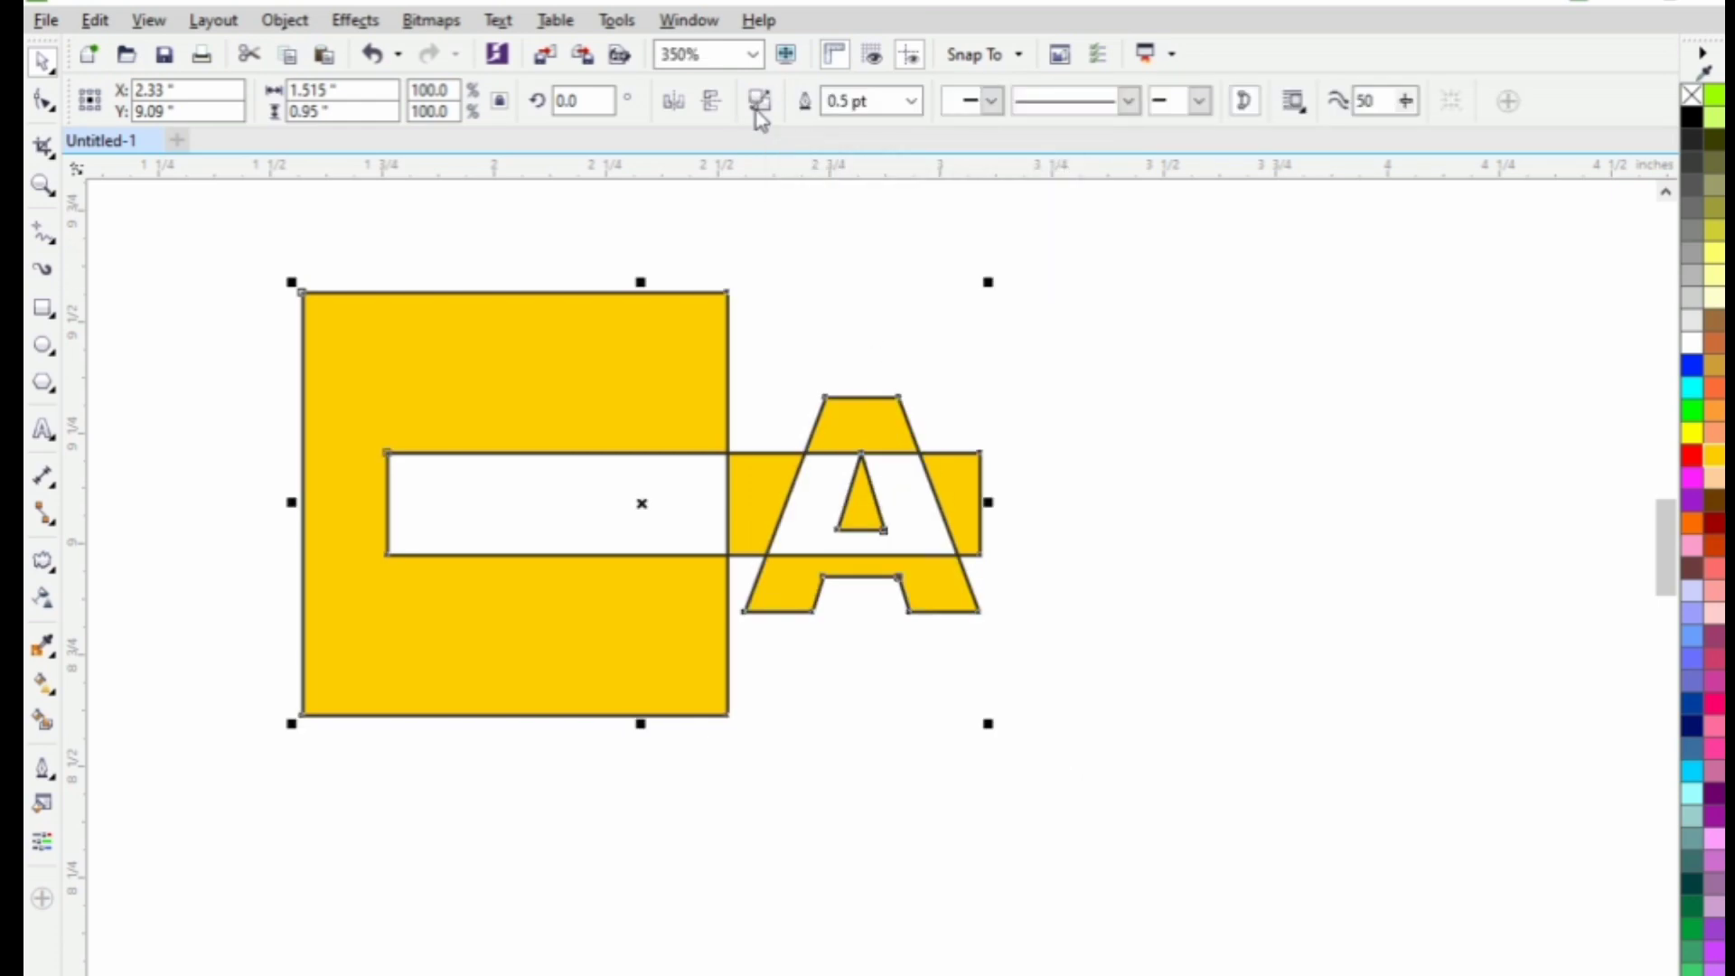
left_click(906, 359)
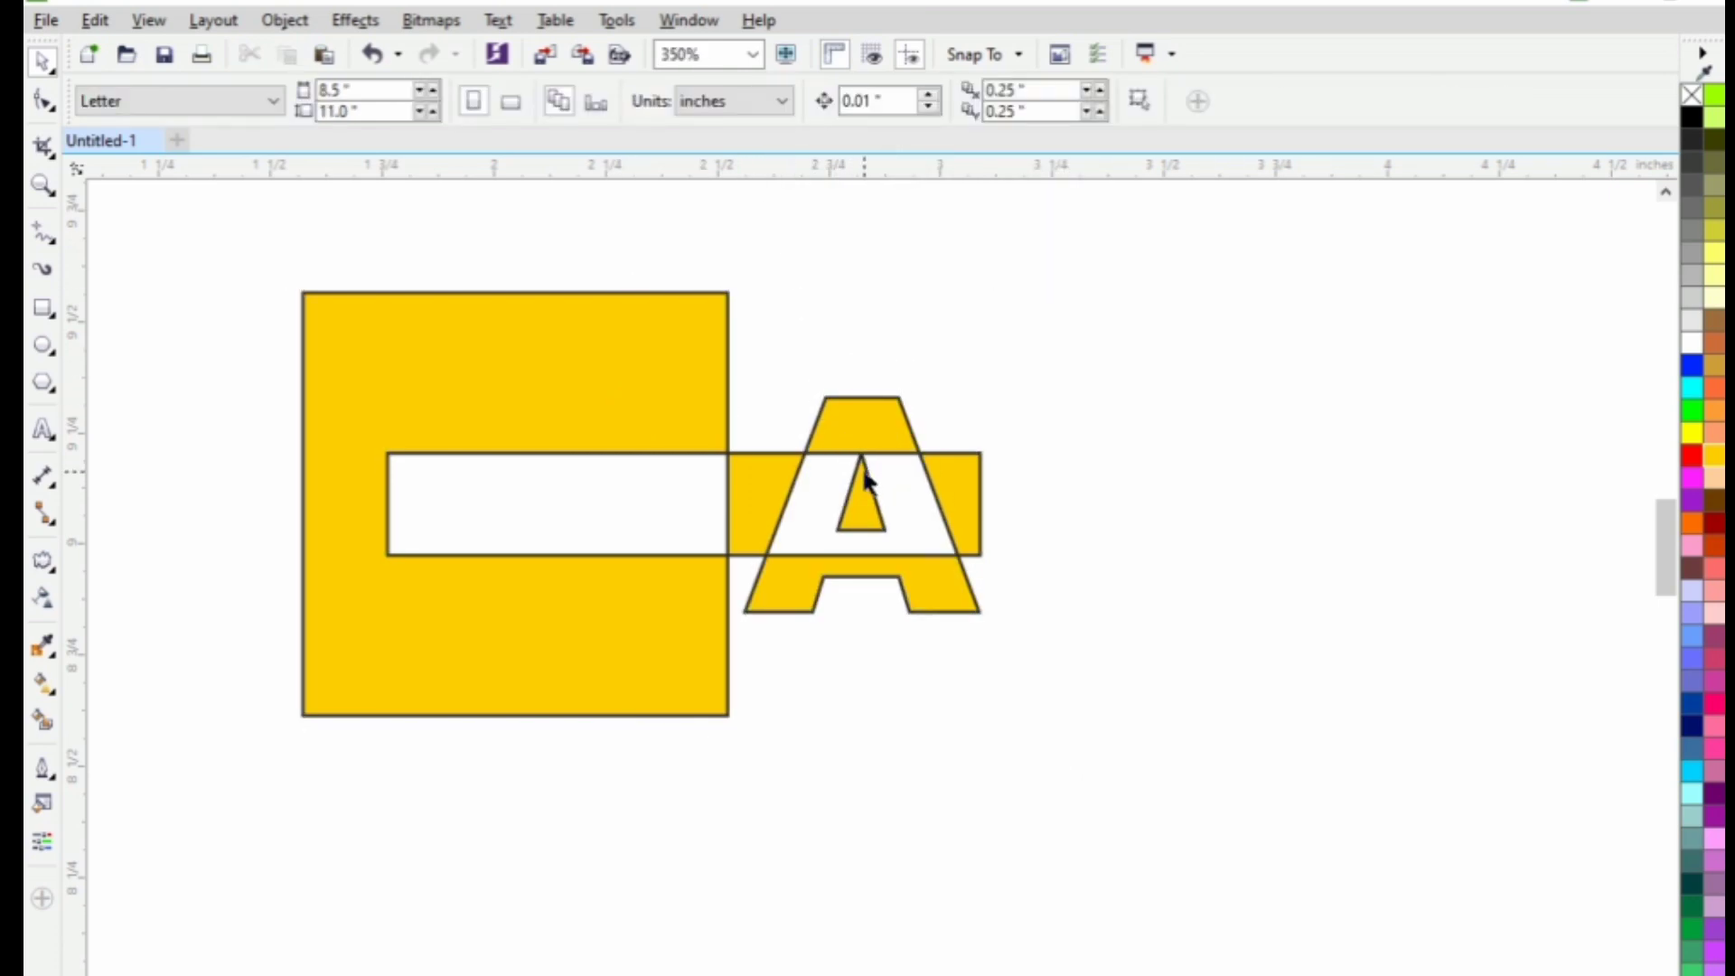
Move the combined yellow shape up beneath the red hexagons, at about X 1.99, Y 9.32 inches
scroll(863, 479, "down", 4)
left_click_drag(498, 281, 998, 612)
left_click_drag(497, 523, 1031, 888)
left_click_drag(893, 712, 803, 652)
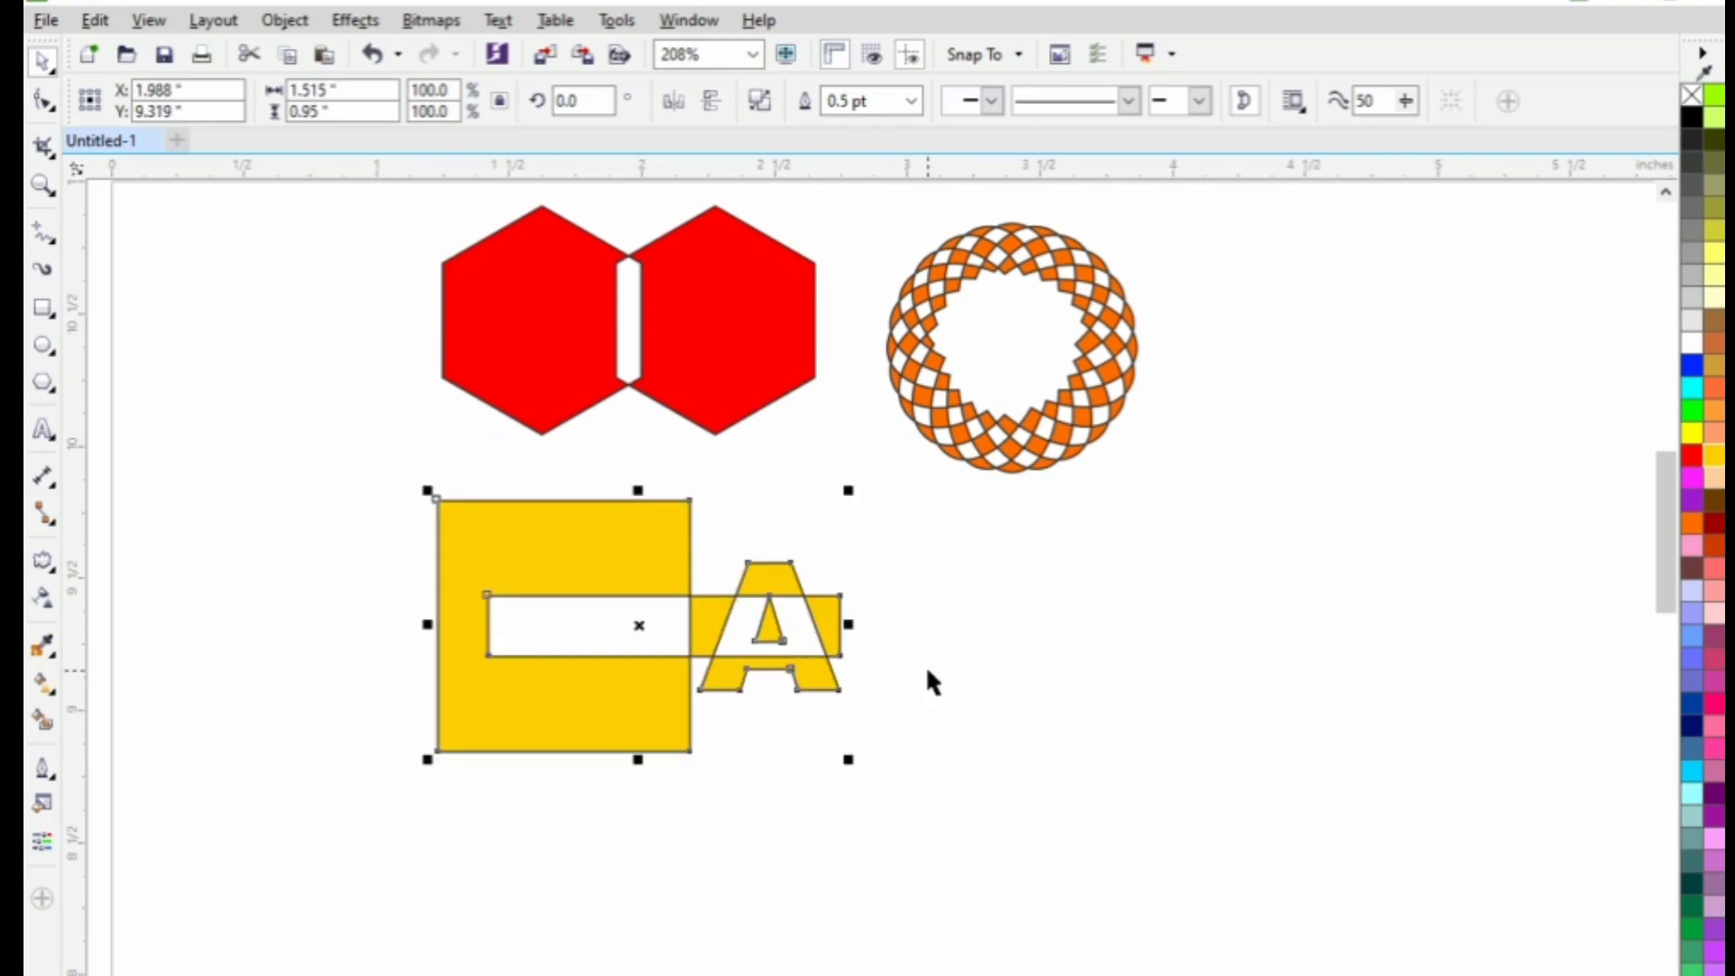
Draw a hexagon about 0.59 by 0.68 inches below the orange ring, beside the yellow letter shape
left_click(43, 383)
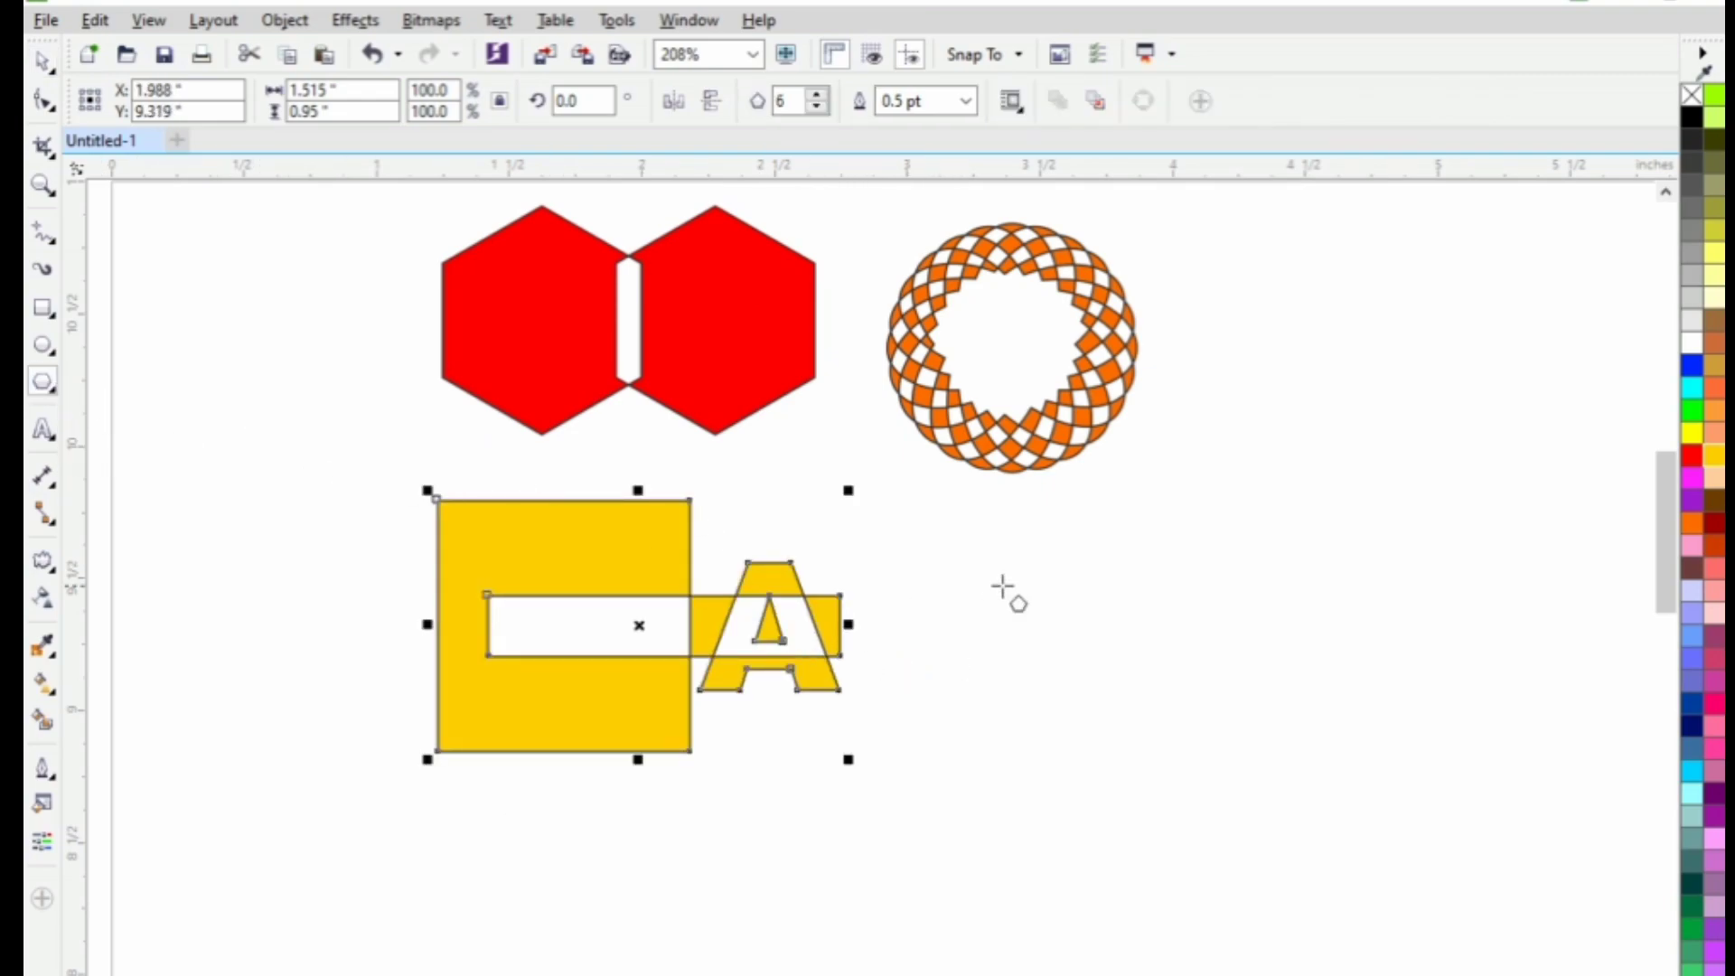
left_click_drag(1003, 587, 1178, 773)
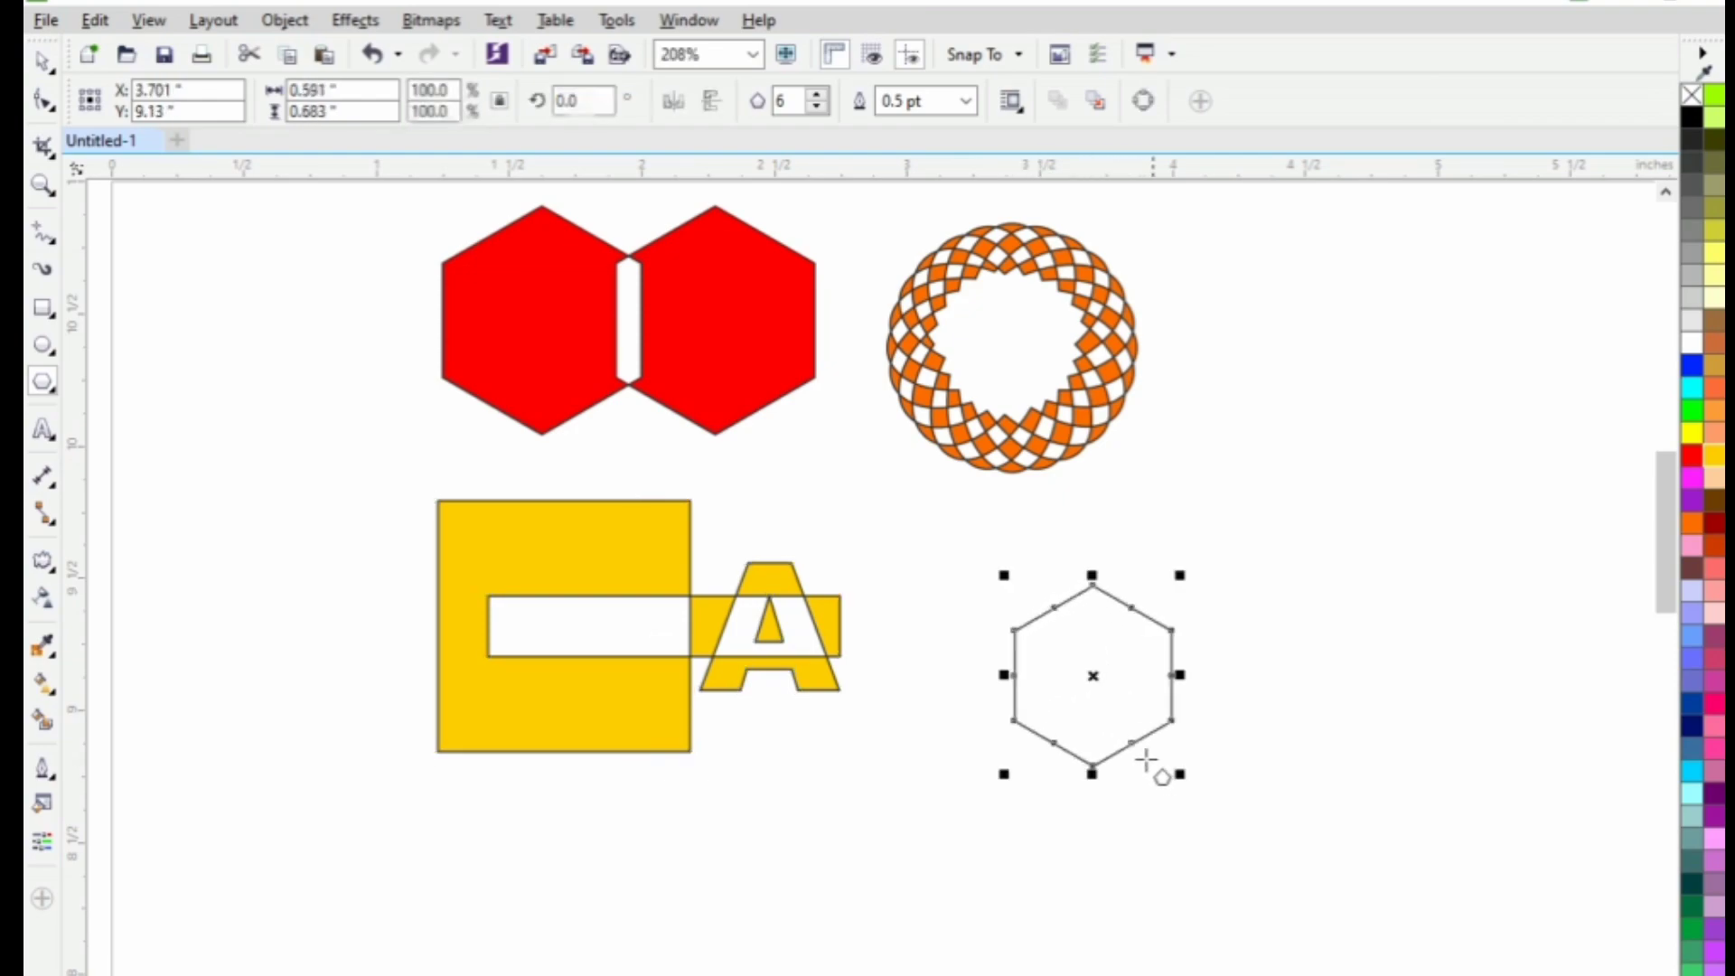
left_click(42, 63)
key("F2")
left_click_drag(711, 472, 1514, 962)
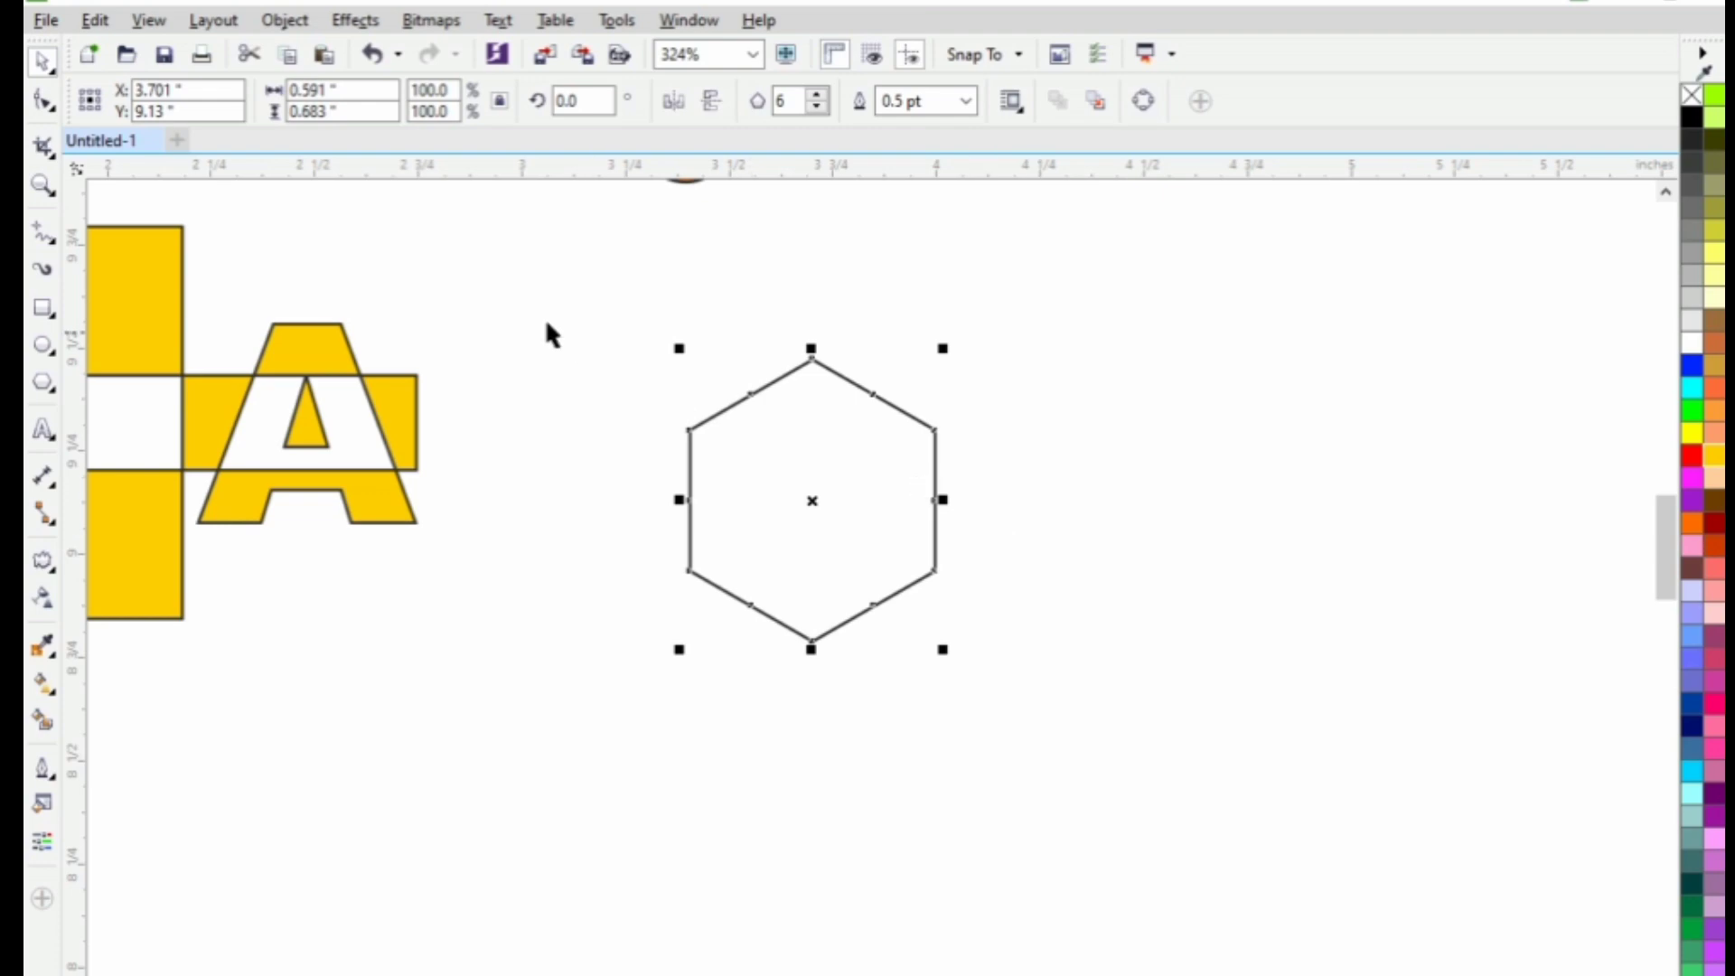
Rotate a copy of the hexagon about its center and repeat the duplication up to 270 degrees to form a ring
left_click(936, 441)
left_click_drag(948, 350, 971, 382)
right_click(972, 381)
key("ctrl+r")
key("ctrl+r")
key("ctrl+r")
key("ctrl+r")
key("ctrl+r")
key("ctrl+r")
key("ctrl+r")
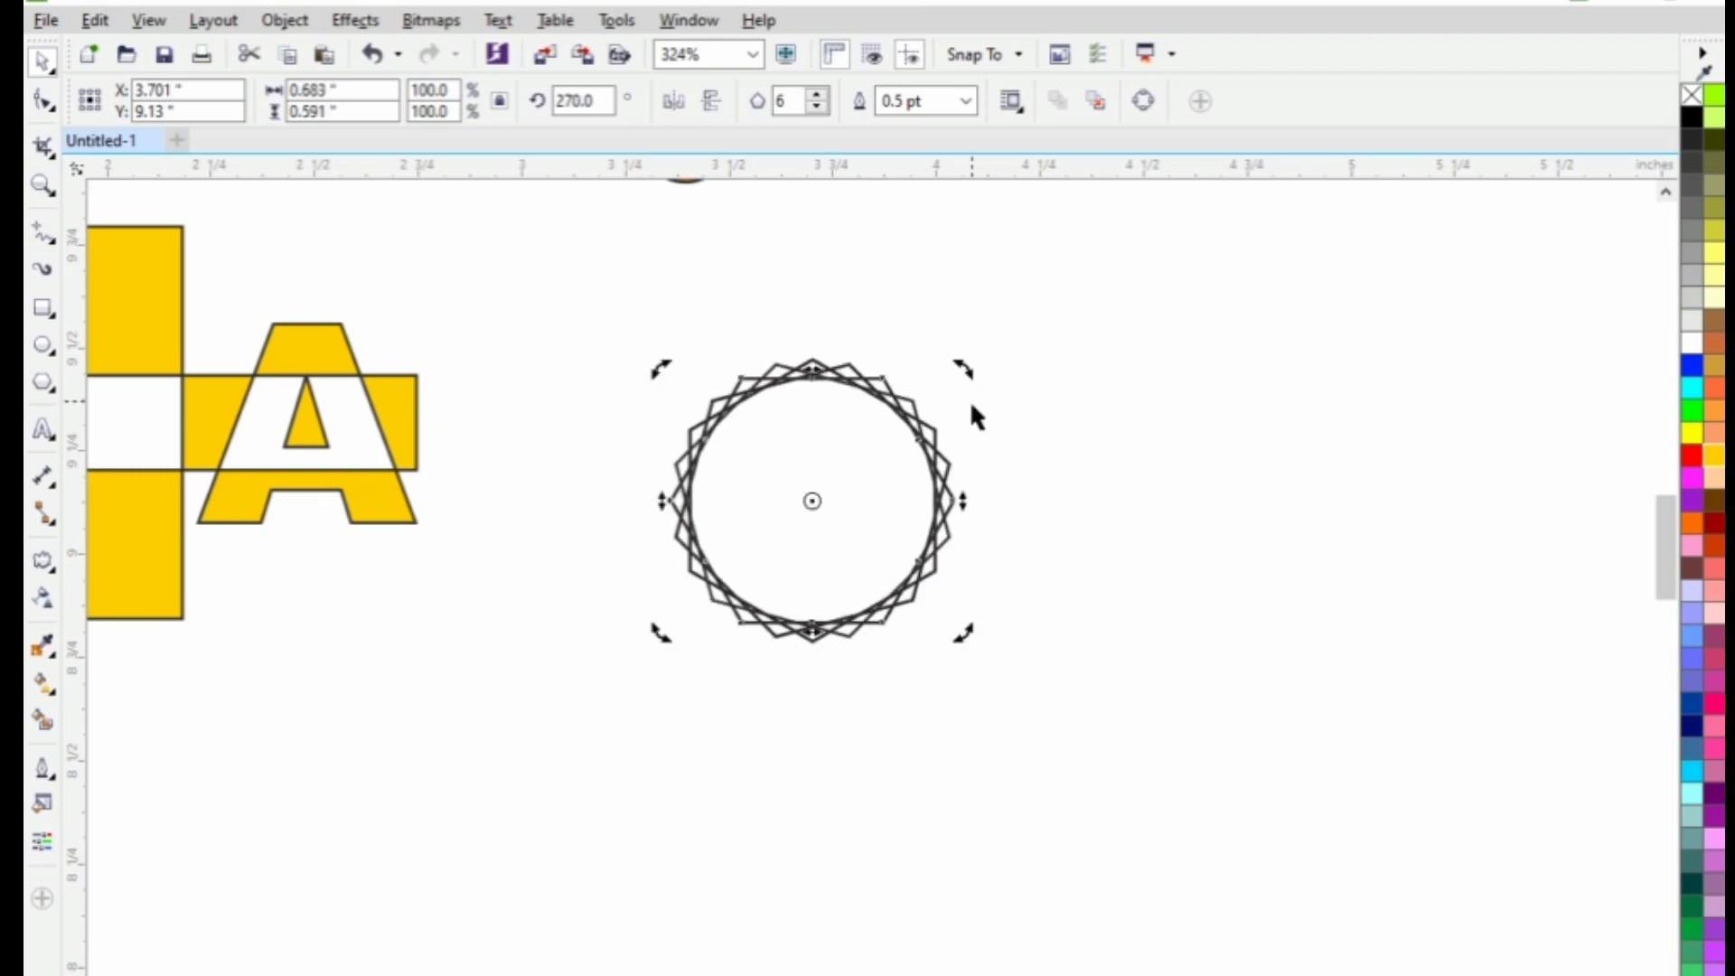
Fill all the rotated hexagons with dark red and combine them
left_click(1013, 466)
left_click_drag(610, 317, 1067, 712)
left_click(1712, 528)
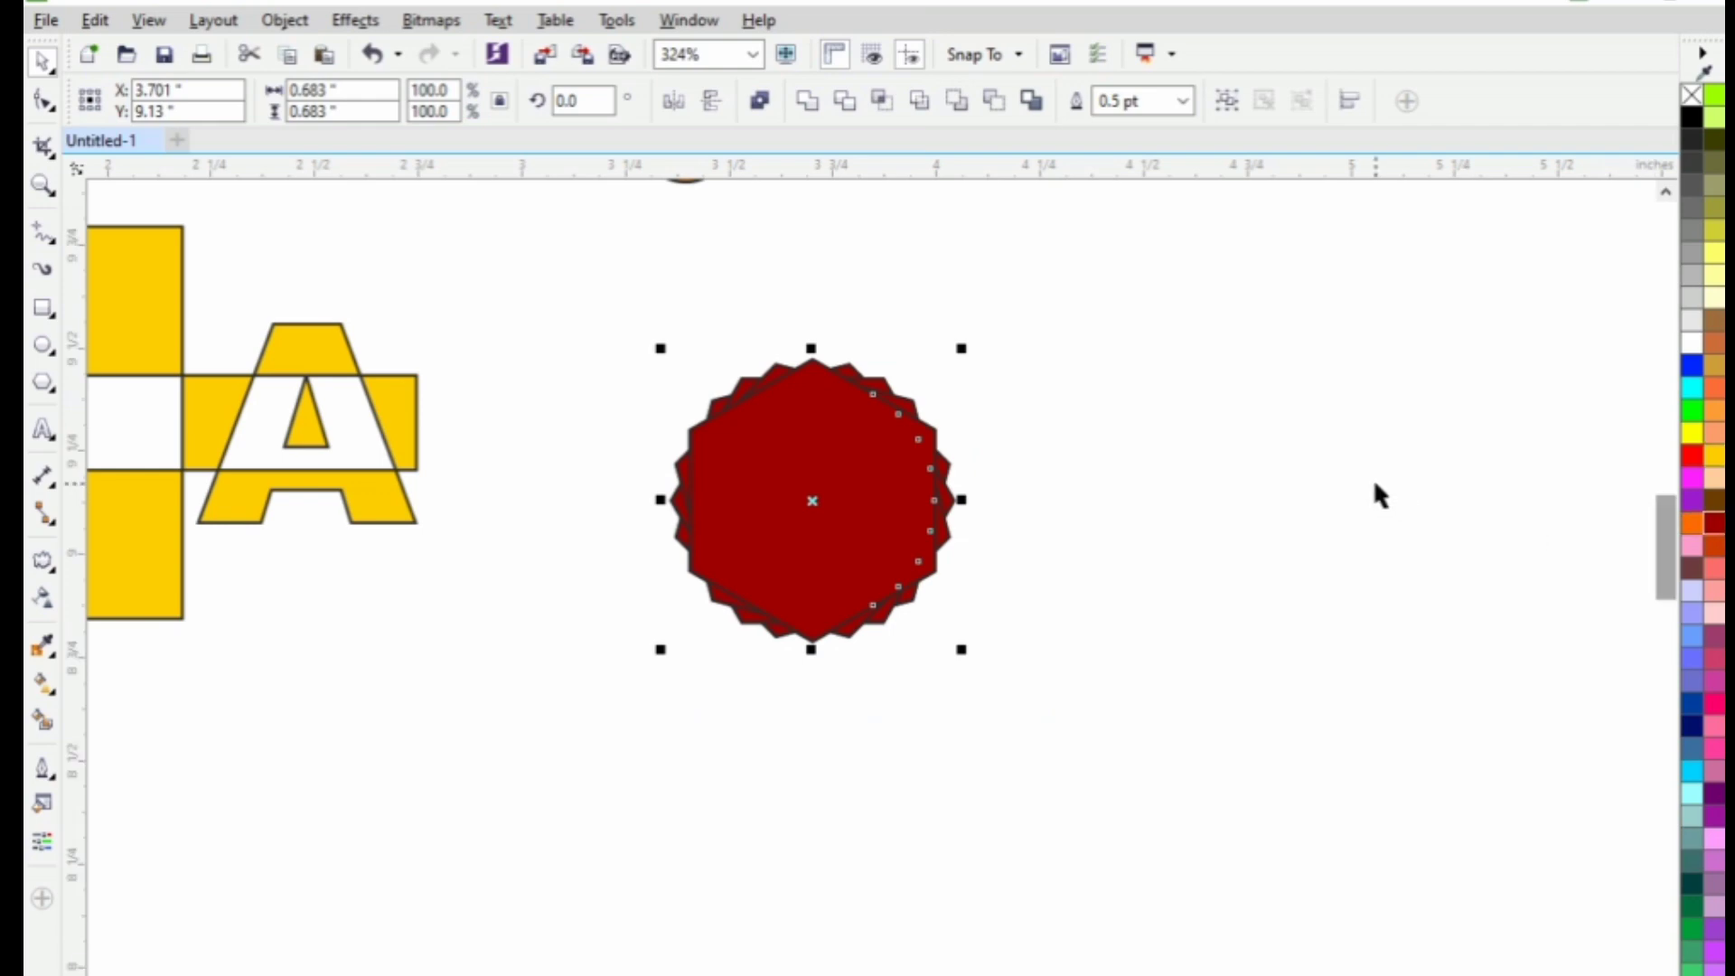
left_click(759, 102)
left_click(880, 302)
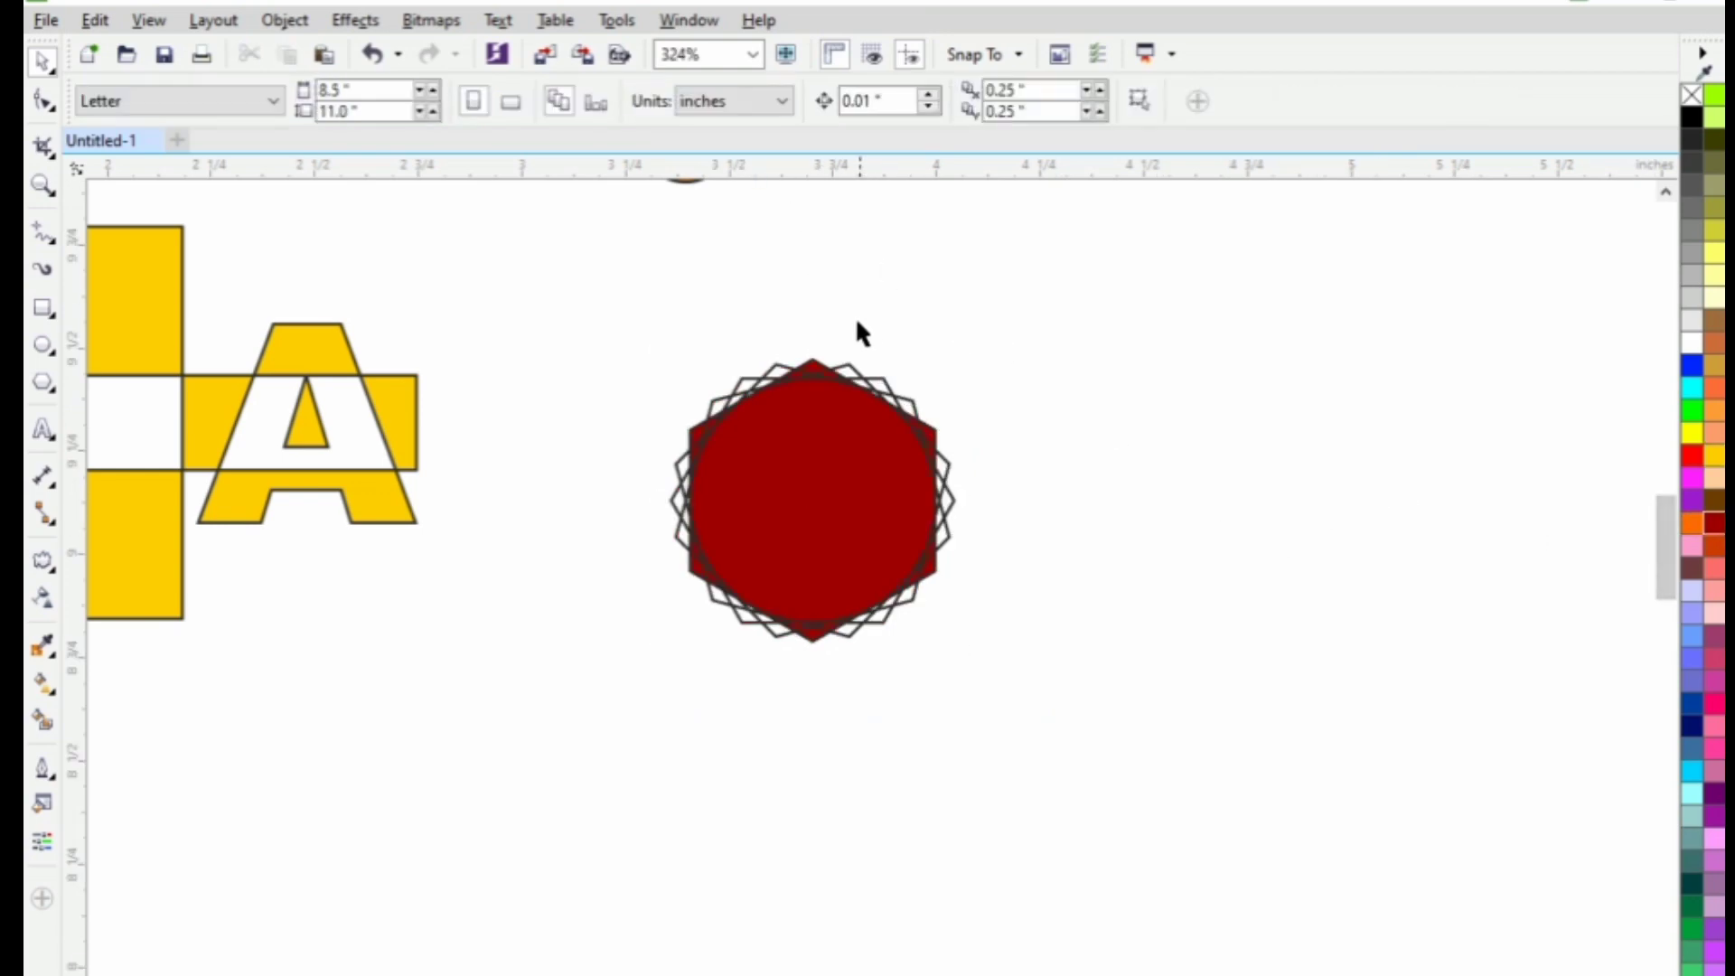
Undo the combine, reselect all the dark red hexagons and combine them again
key("ctrl+z")
left_click(615, 331)
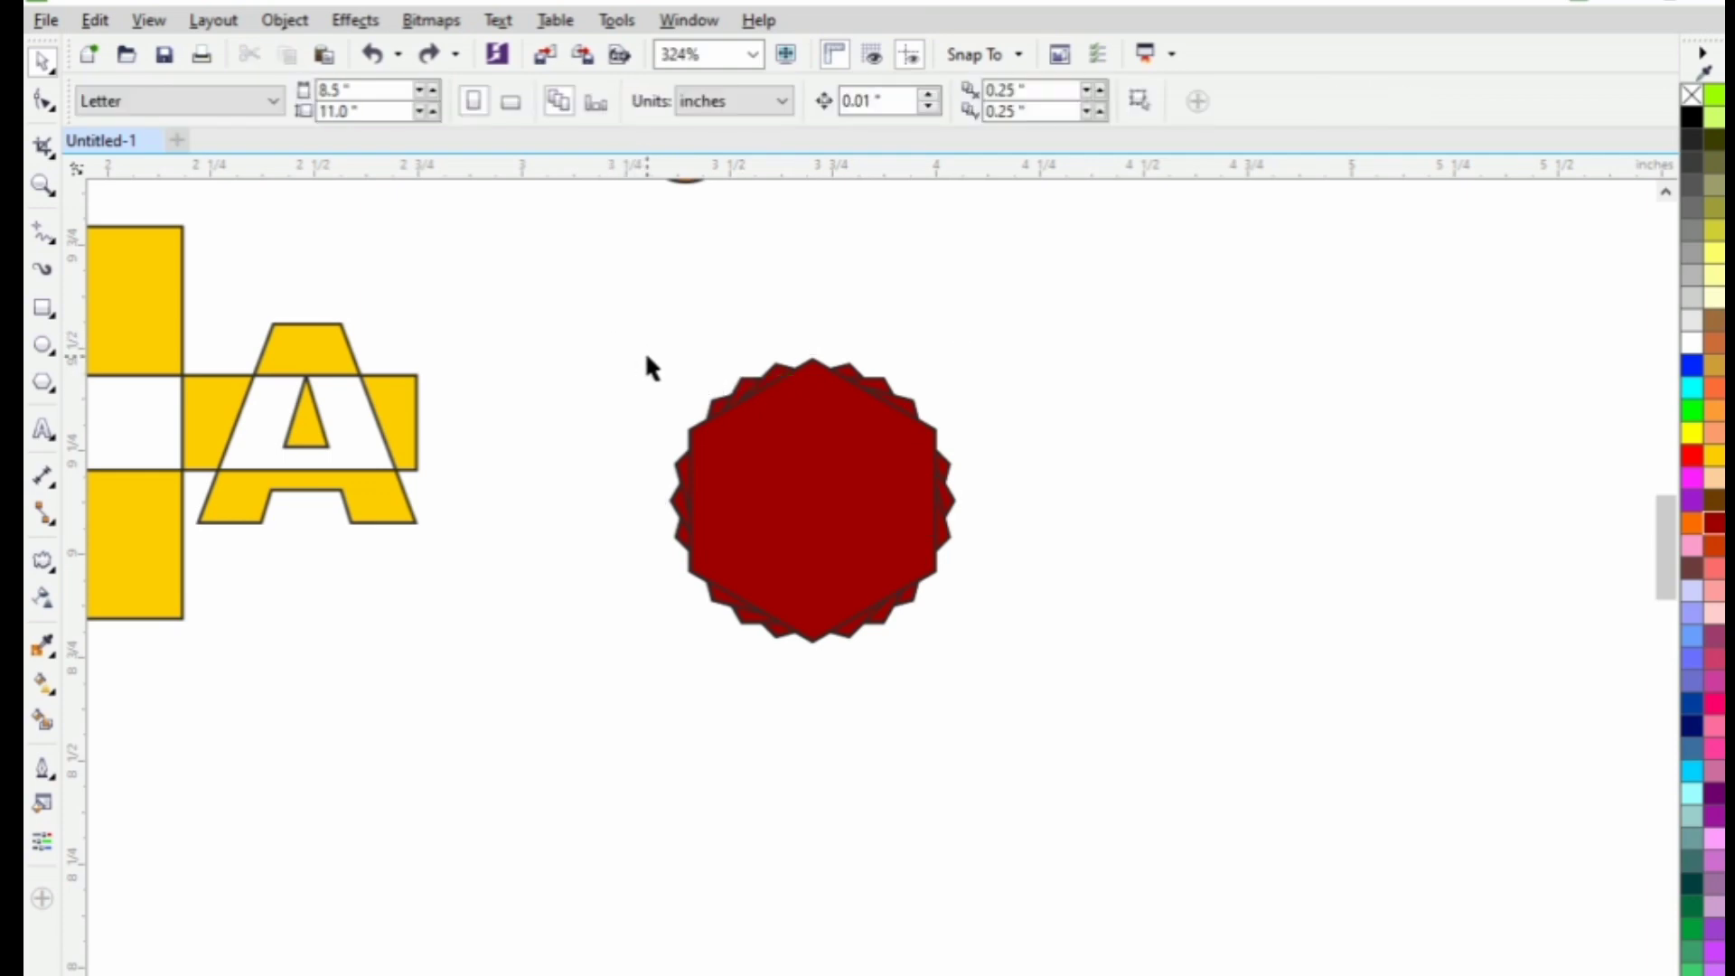
left_click_drag(639, 338, 1014, 653)
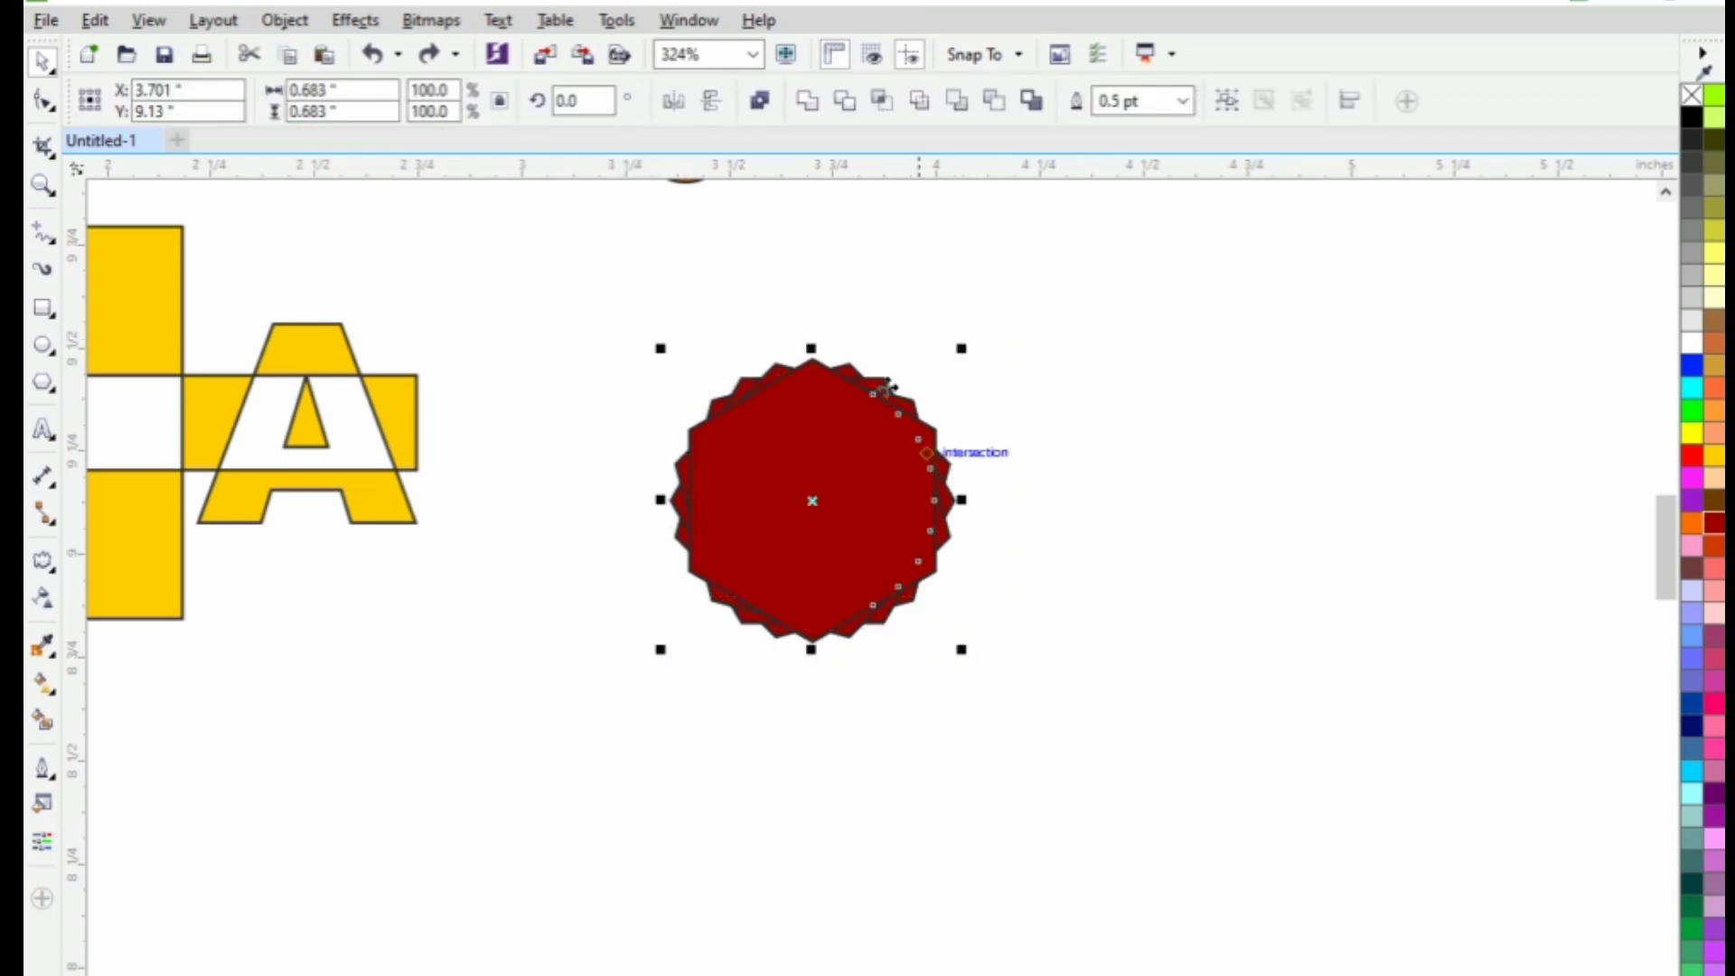
left_click(759, 100)
left_click(1001, 373)
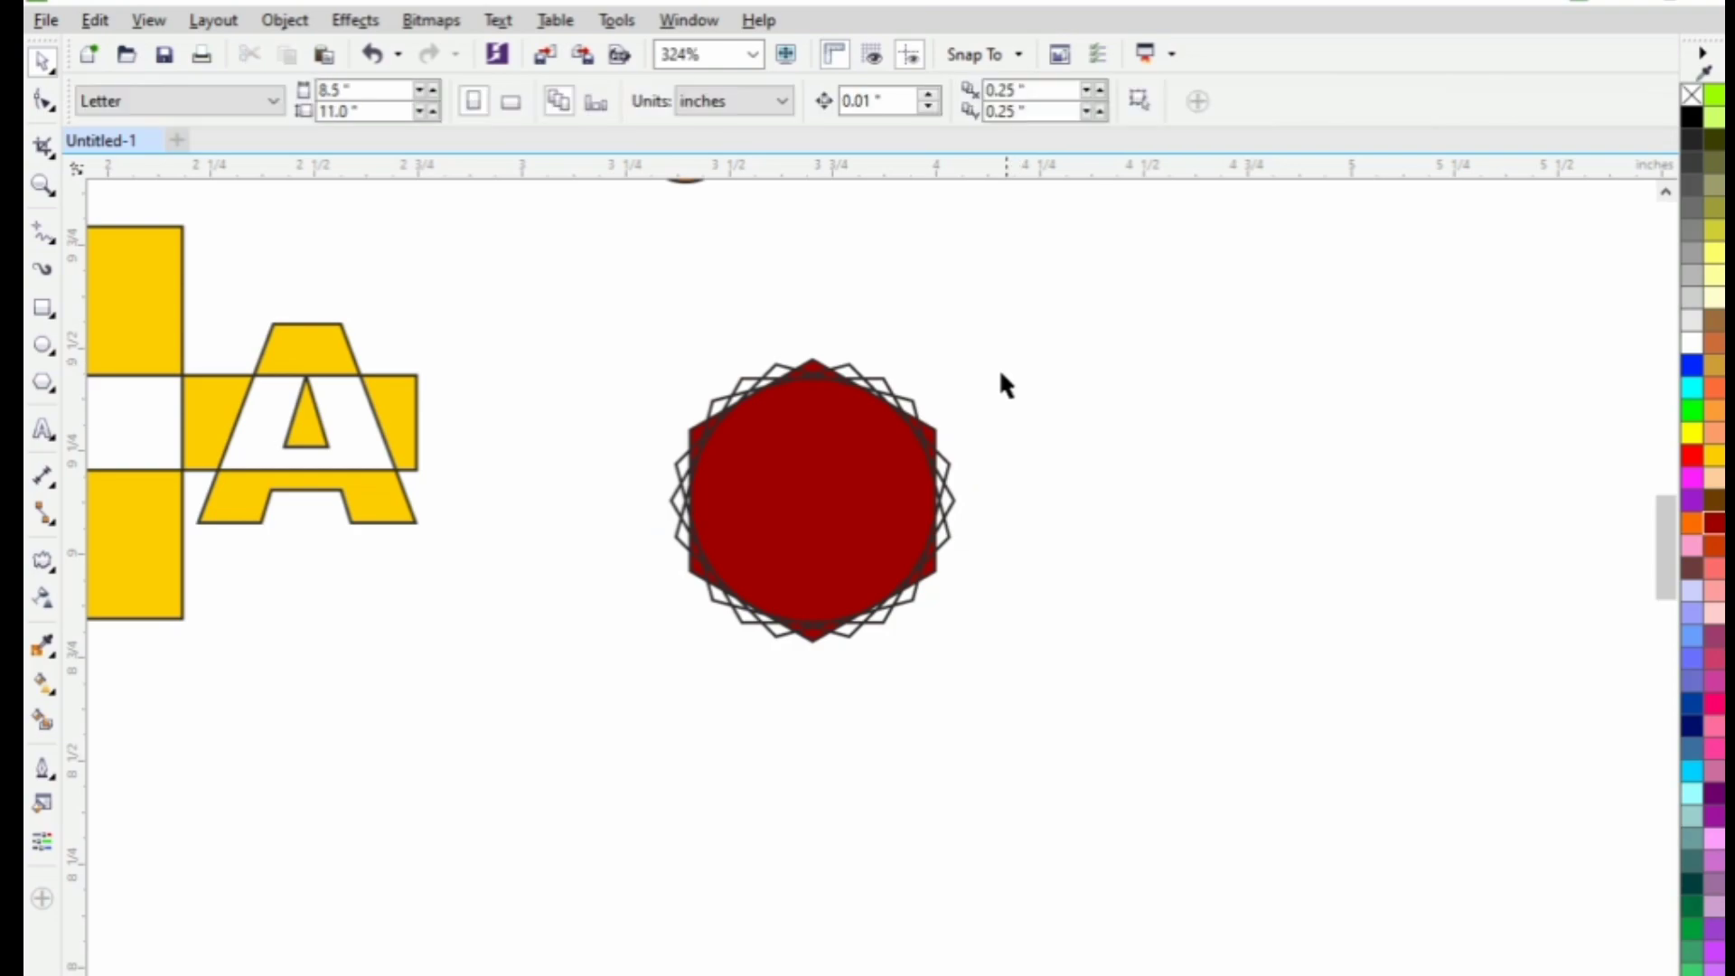
Move the dark red combined hexagons up beside the orange ring, at about X 4.24, Y 10.33 inches, and inspect their edges
scroll(882, 476, "down", 3)
left_click_drag(747, 409, 935, 569)
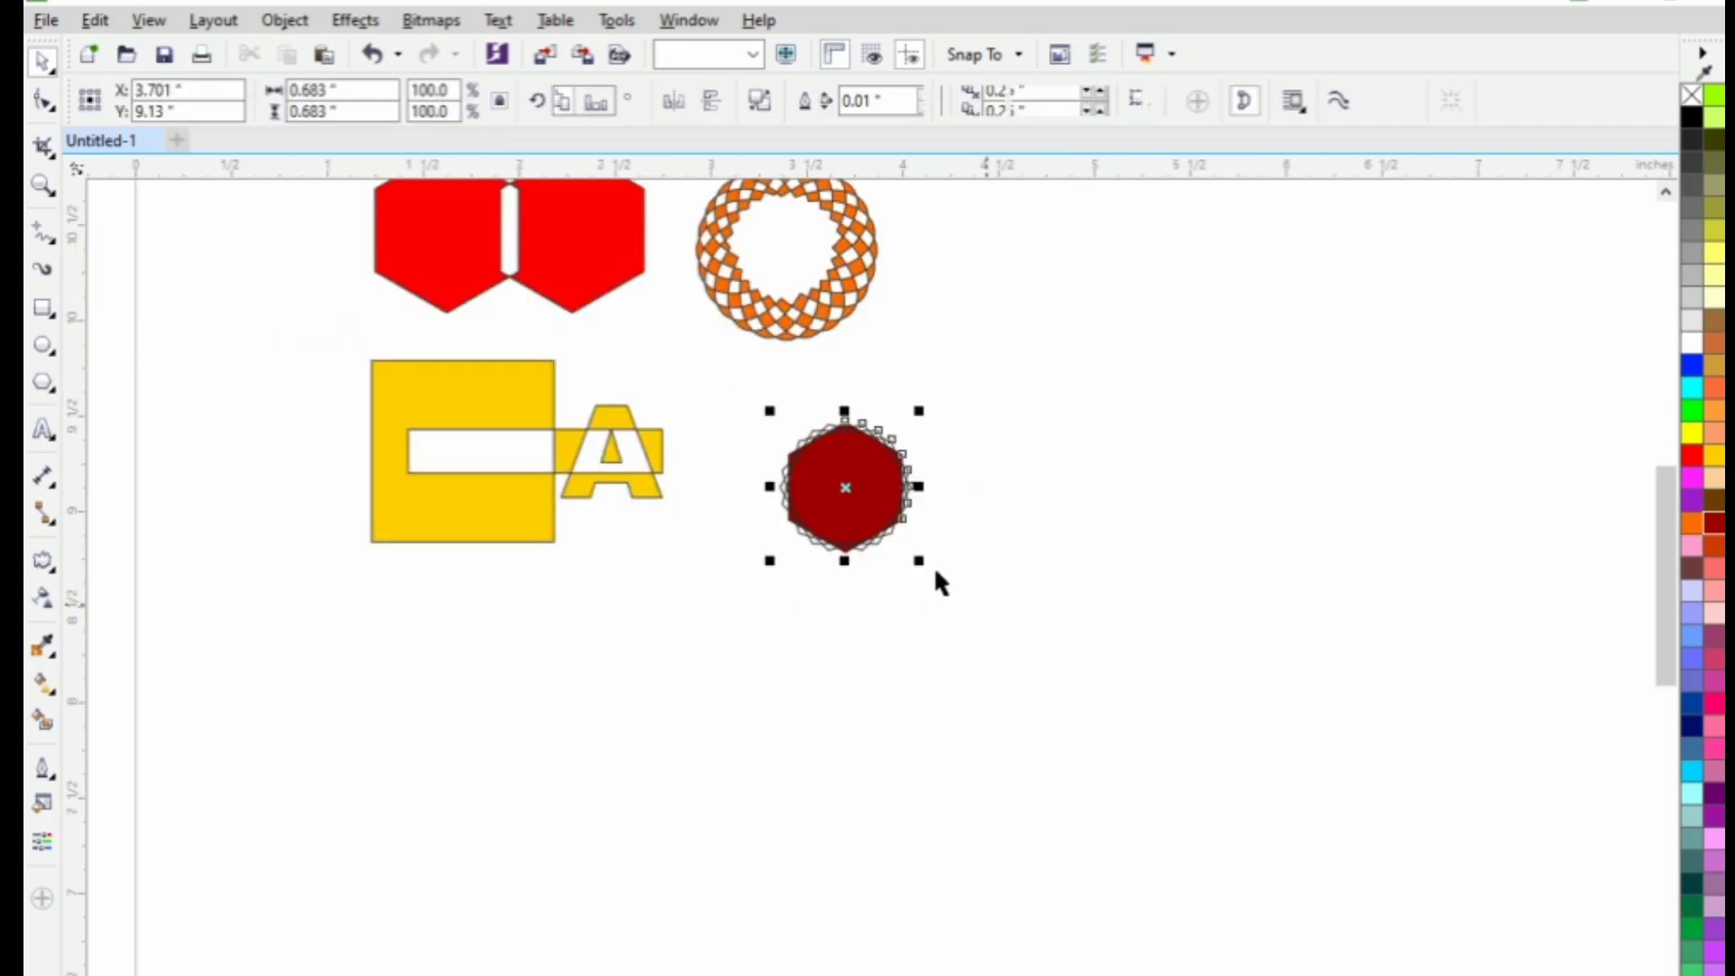
left_click_drag(844, 515, 949, 284)
scroll(949, 284, "up", 5)
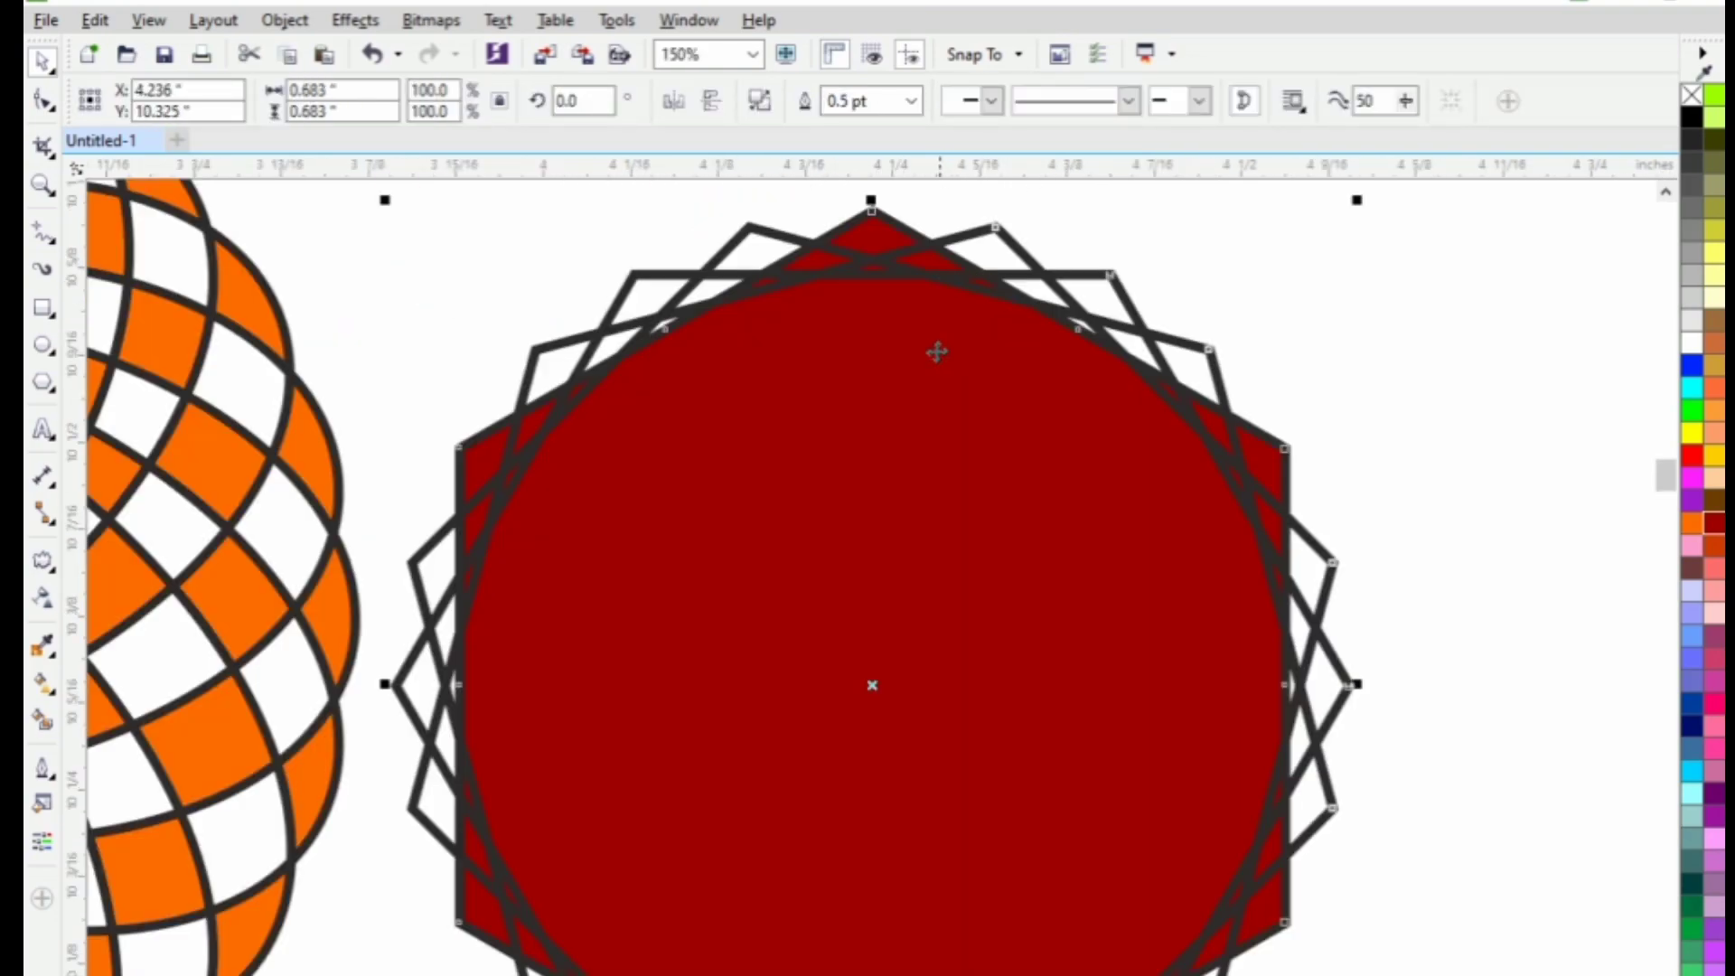
scroll(948, 433, "down", 3)
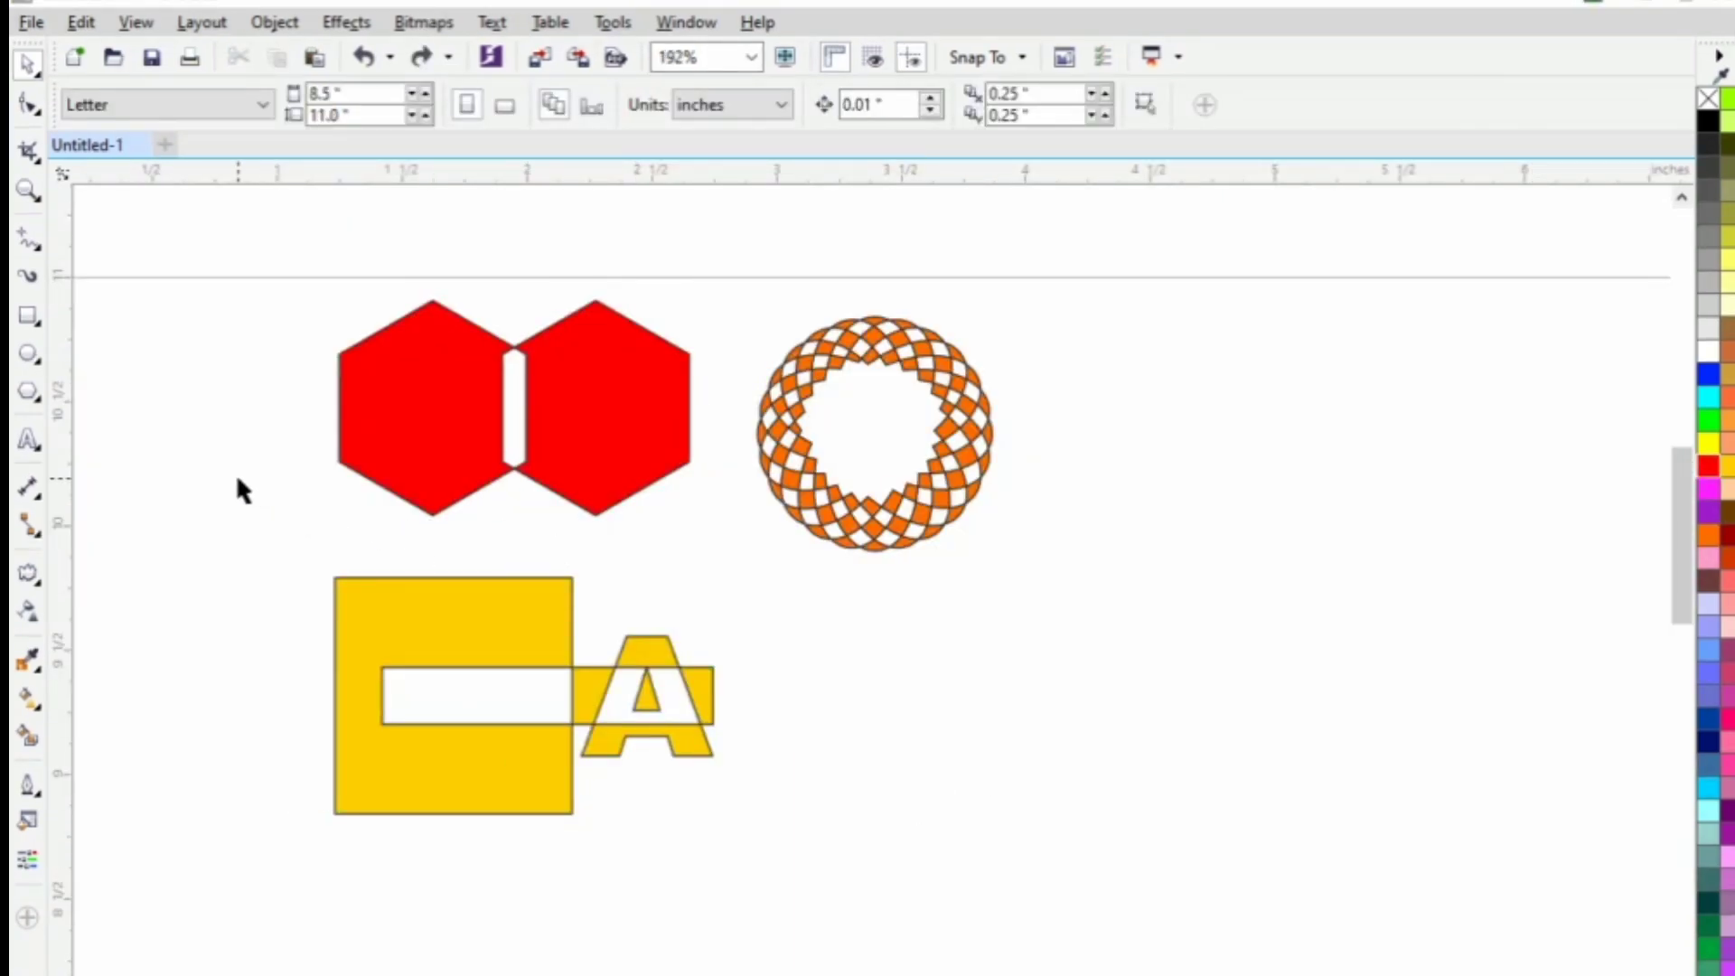
Draw a square about 0.77 inches wide below the orange checkered ring
left_click(26, 318)
left_click_drag(838, 629, 1014, 820)
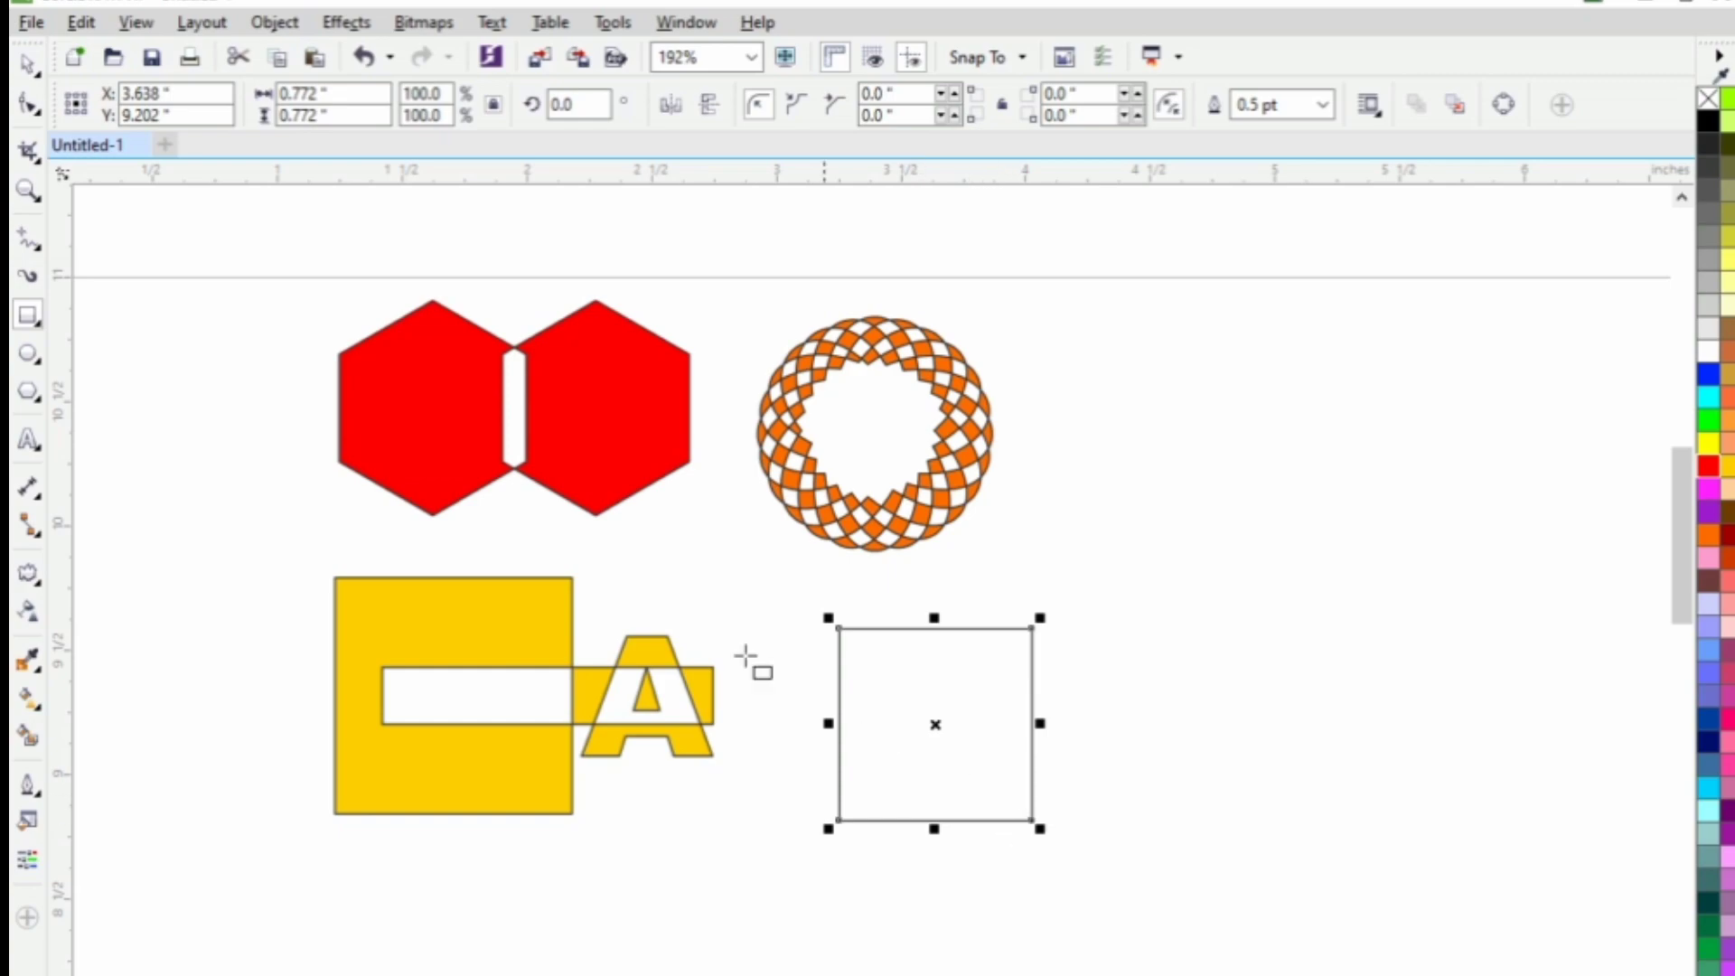
left_click(27, 63)
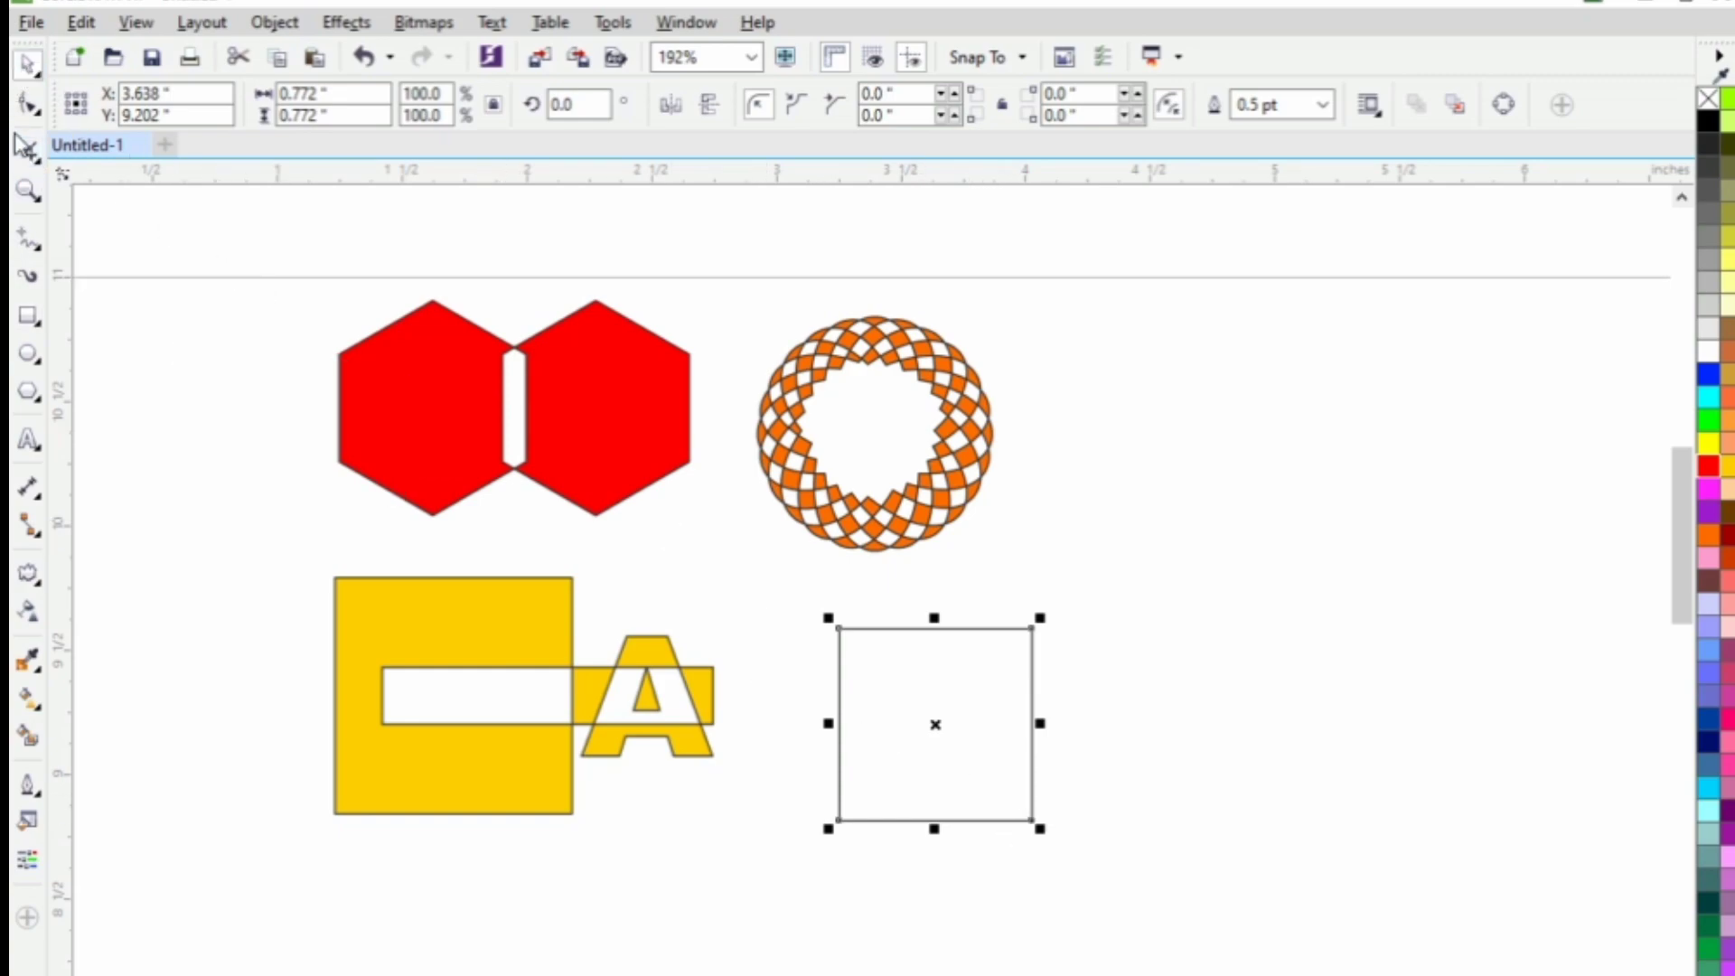
Round the square's corners to a radius of about 0.136 inches with the Shape tool
left_click(33, 107)
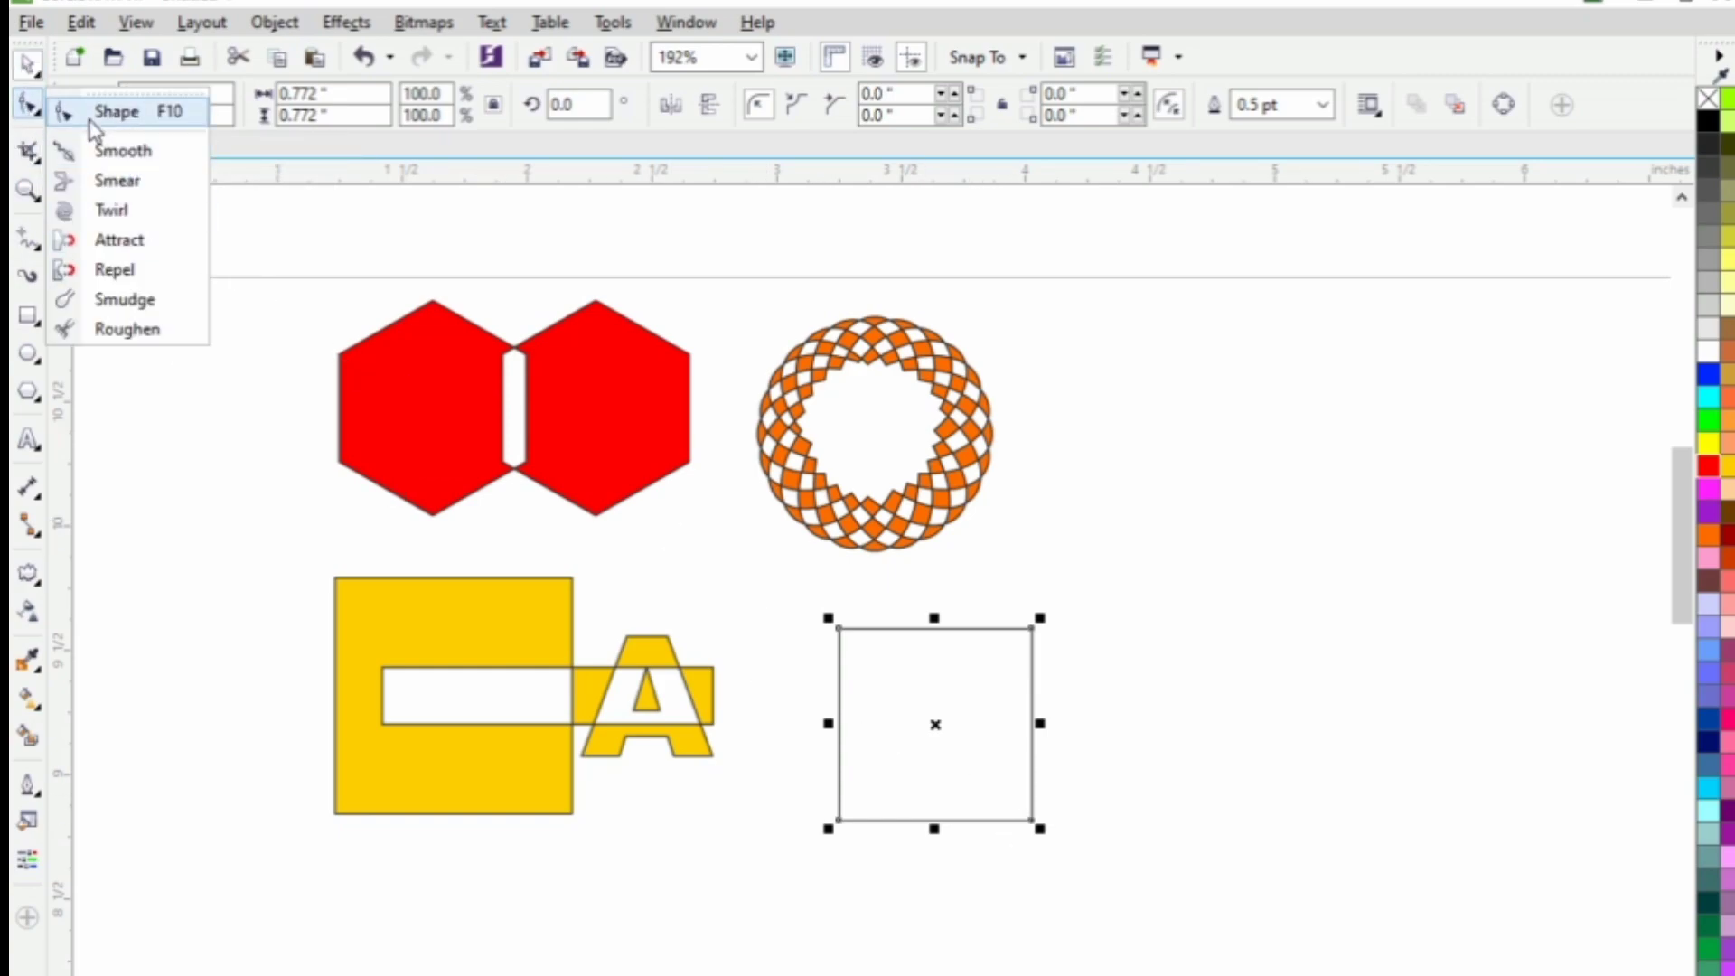
left_click(94, 113)
left_click_drag(843, 629, 874, 630)
key("space")
Rotate a copy of the rounded square about its center and repeat the duplication up to 285 degrees to form a ring
key("F2")
left_click_drag(714, 535, 1130, 890)
scroll(1085, 868, "down", 1)
left_click(850, 303)
left_click_drag(902, 291, 919, 352)
right_click(919, 352)
key("ctrl+r")
key("ctrl+r")
key("ctrl+r")
key("ctrl+r")
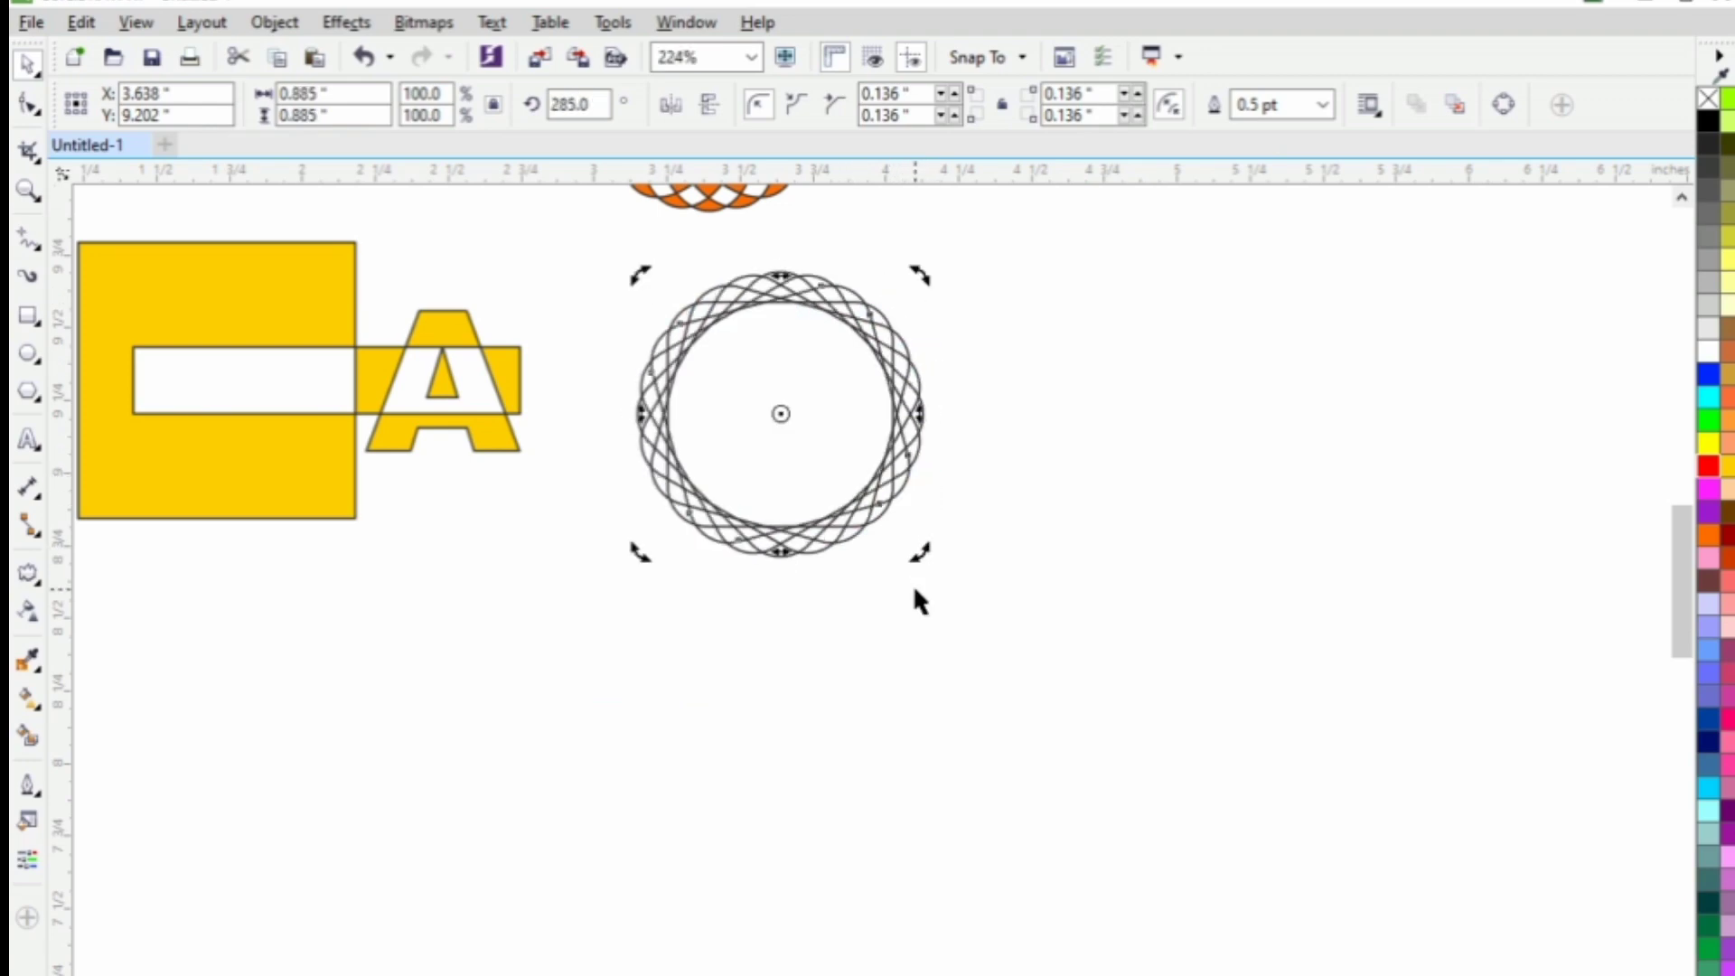
Fill all the rotated rounded squares with red and combine them into one checkered ring
left_click(884, 585)
scroll(816, 572, "down", 2)
left_click_drag(720, 415, 907, 620)
key("shift+F2")
scroll(892, 583, "down", 2)
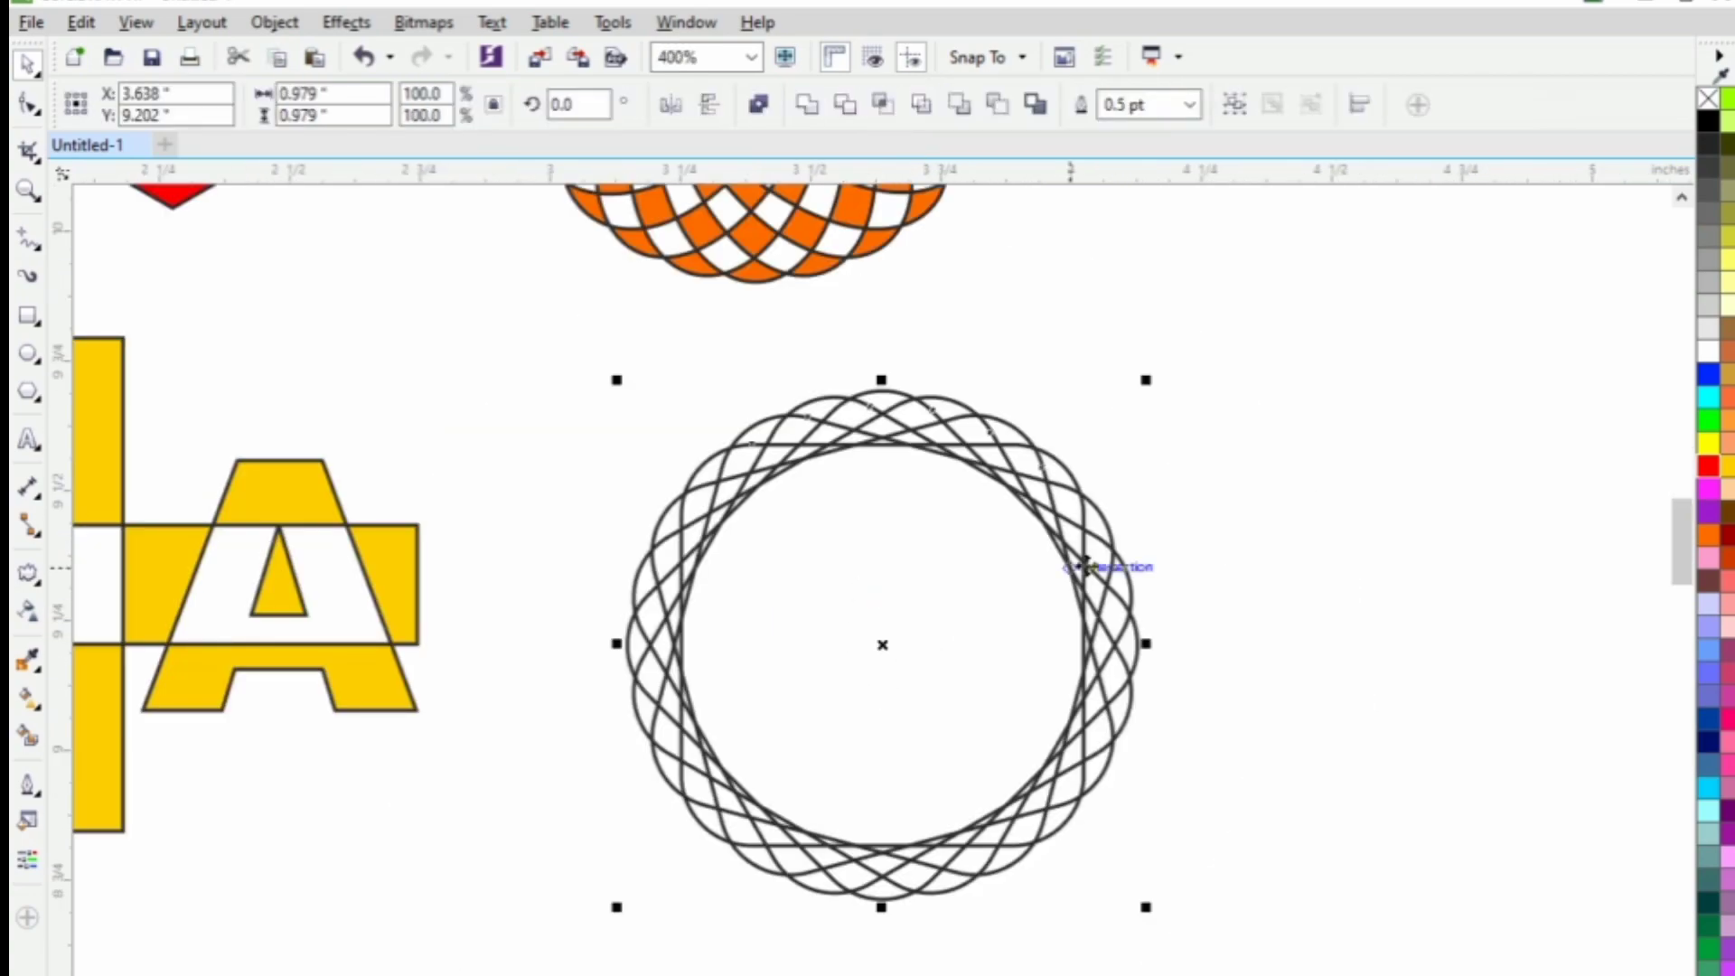
left_click(1711, 470)
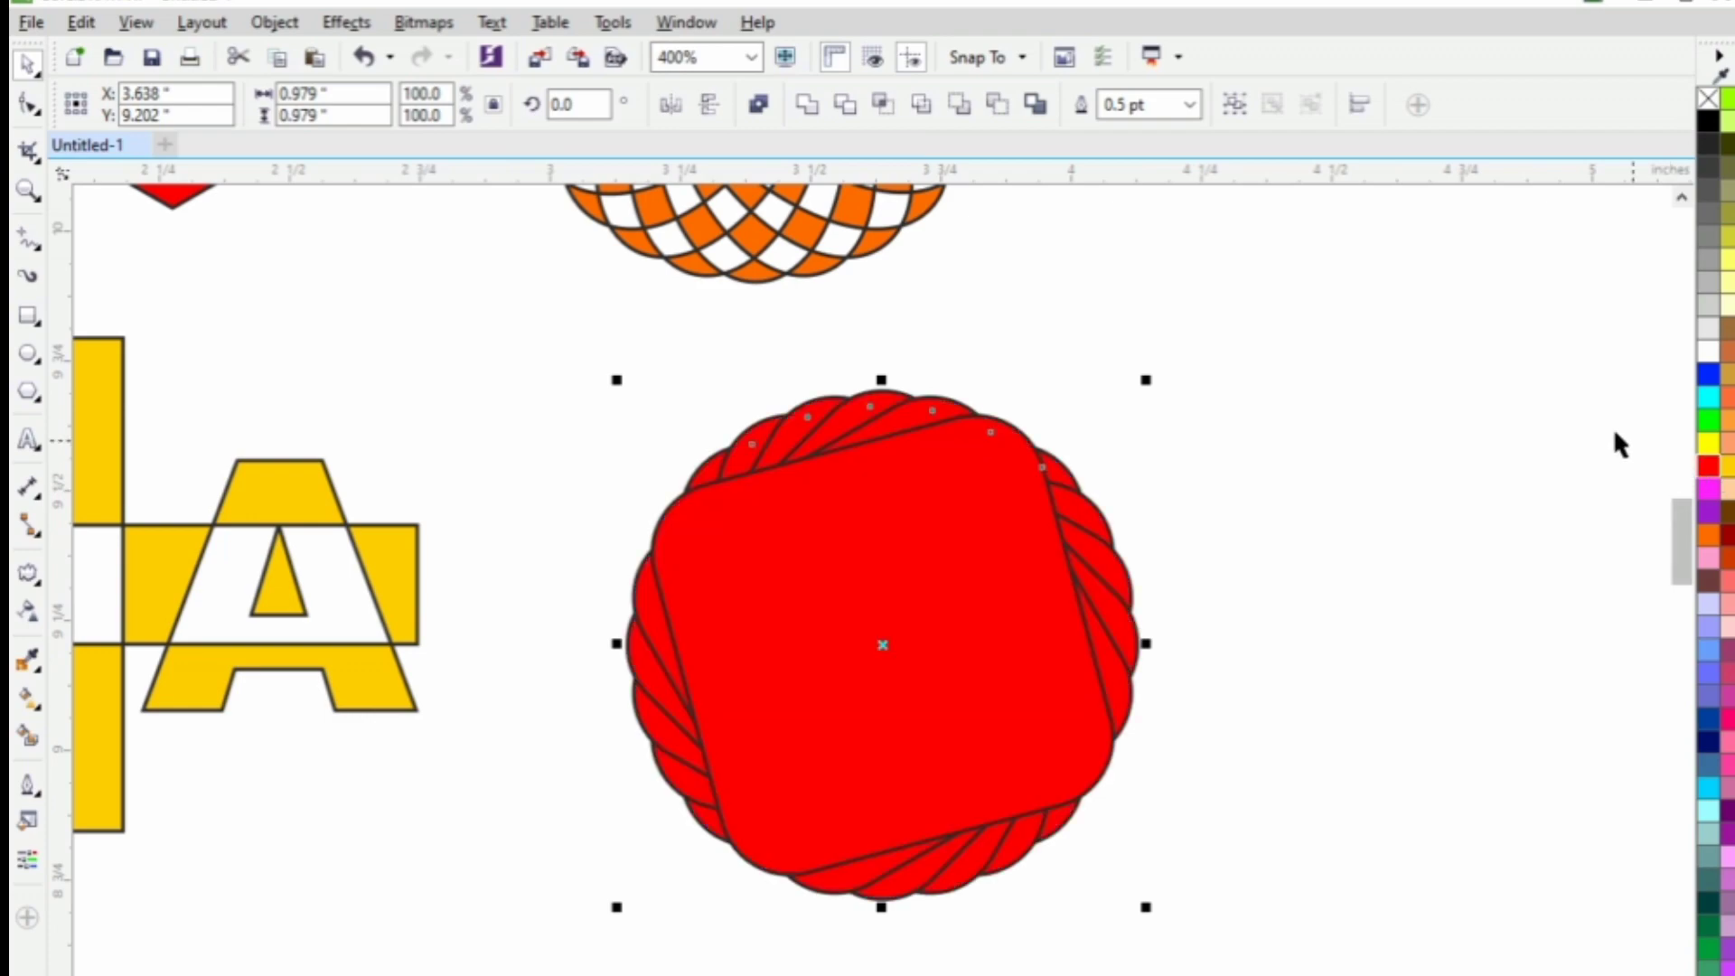
left_click(755, 106)
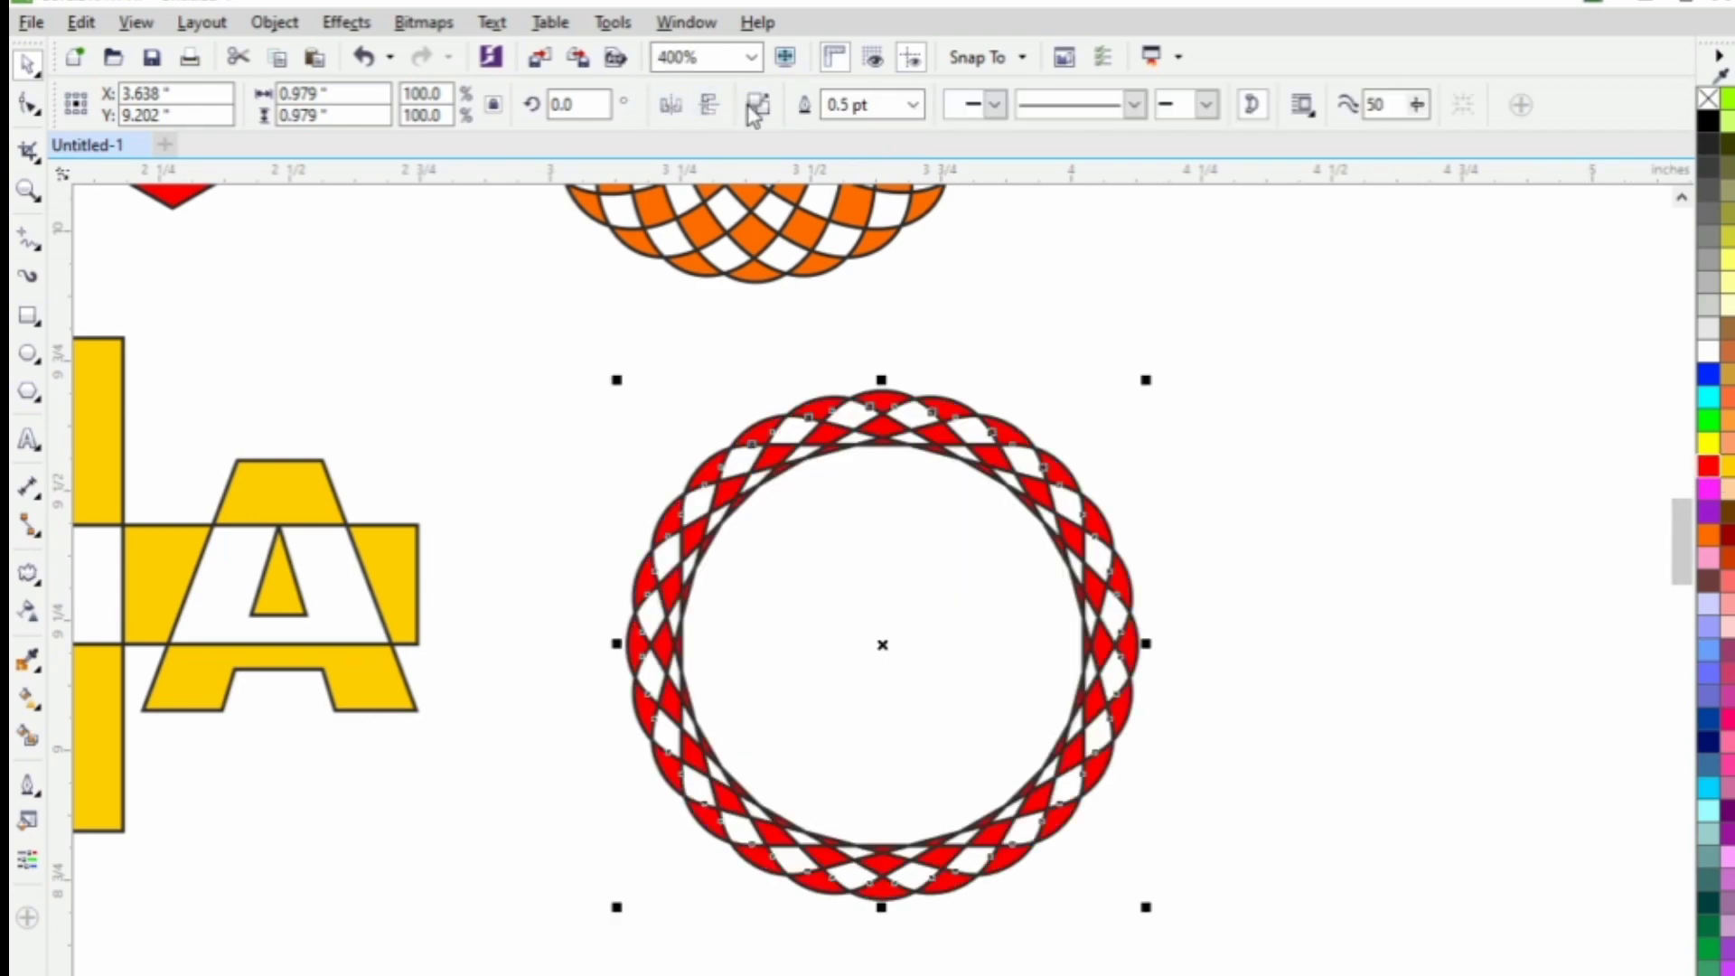
left_click(708, 392)
Remove the outline from the red checkered ring
scroll(708, 392, "down", 2)
scroll(737, 443, "down", 1)
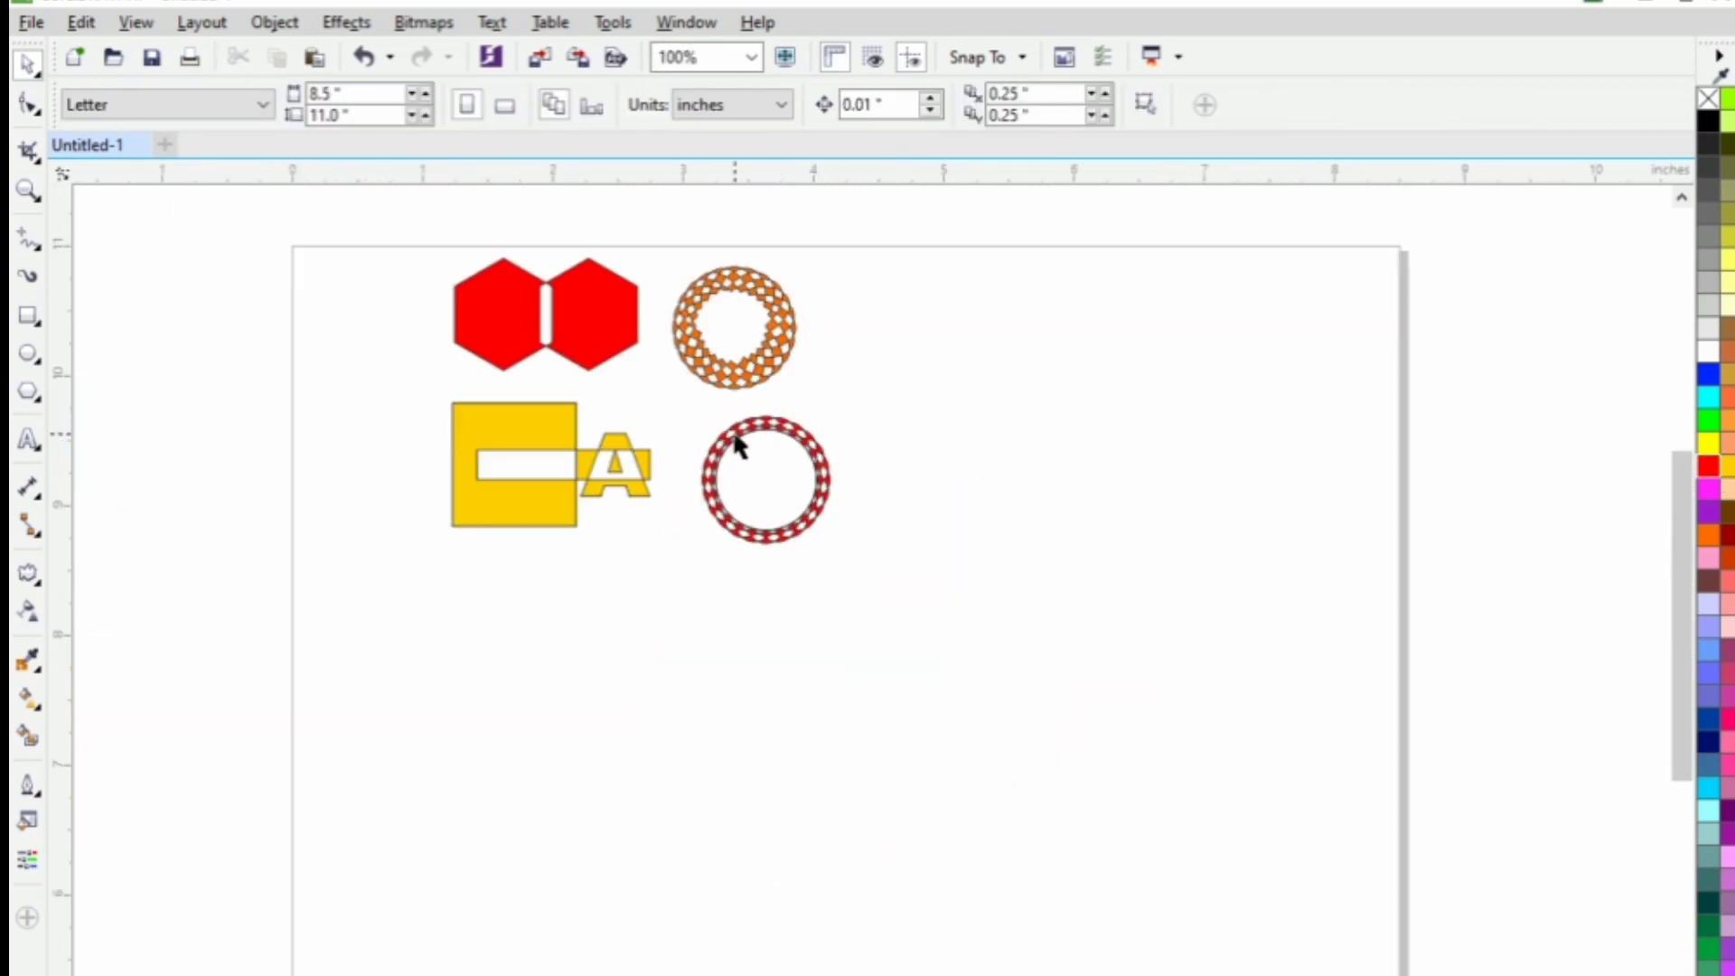
left_click_drag(446, 272, 960, 623)
left_click_drag(798, 572, 1244, 950)
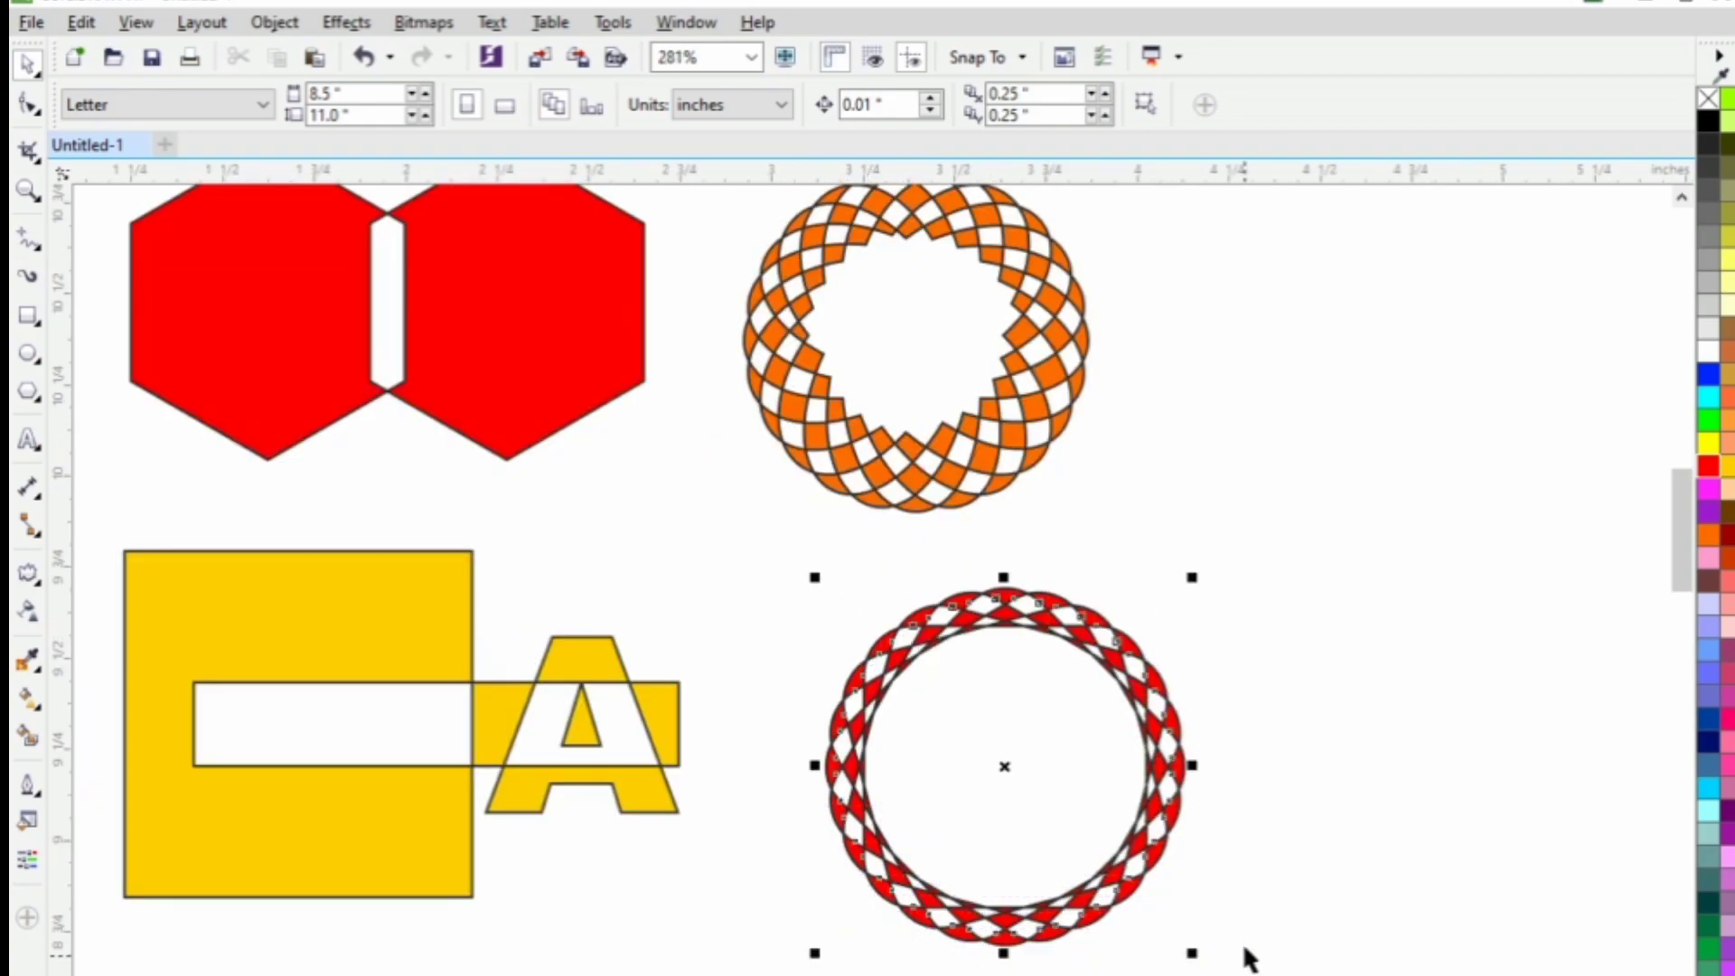
right_click(1708, 99)
left_click(1266, 441)
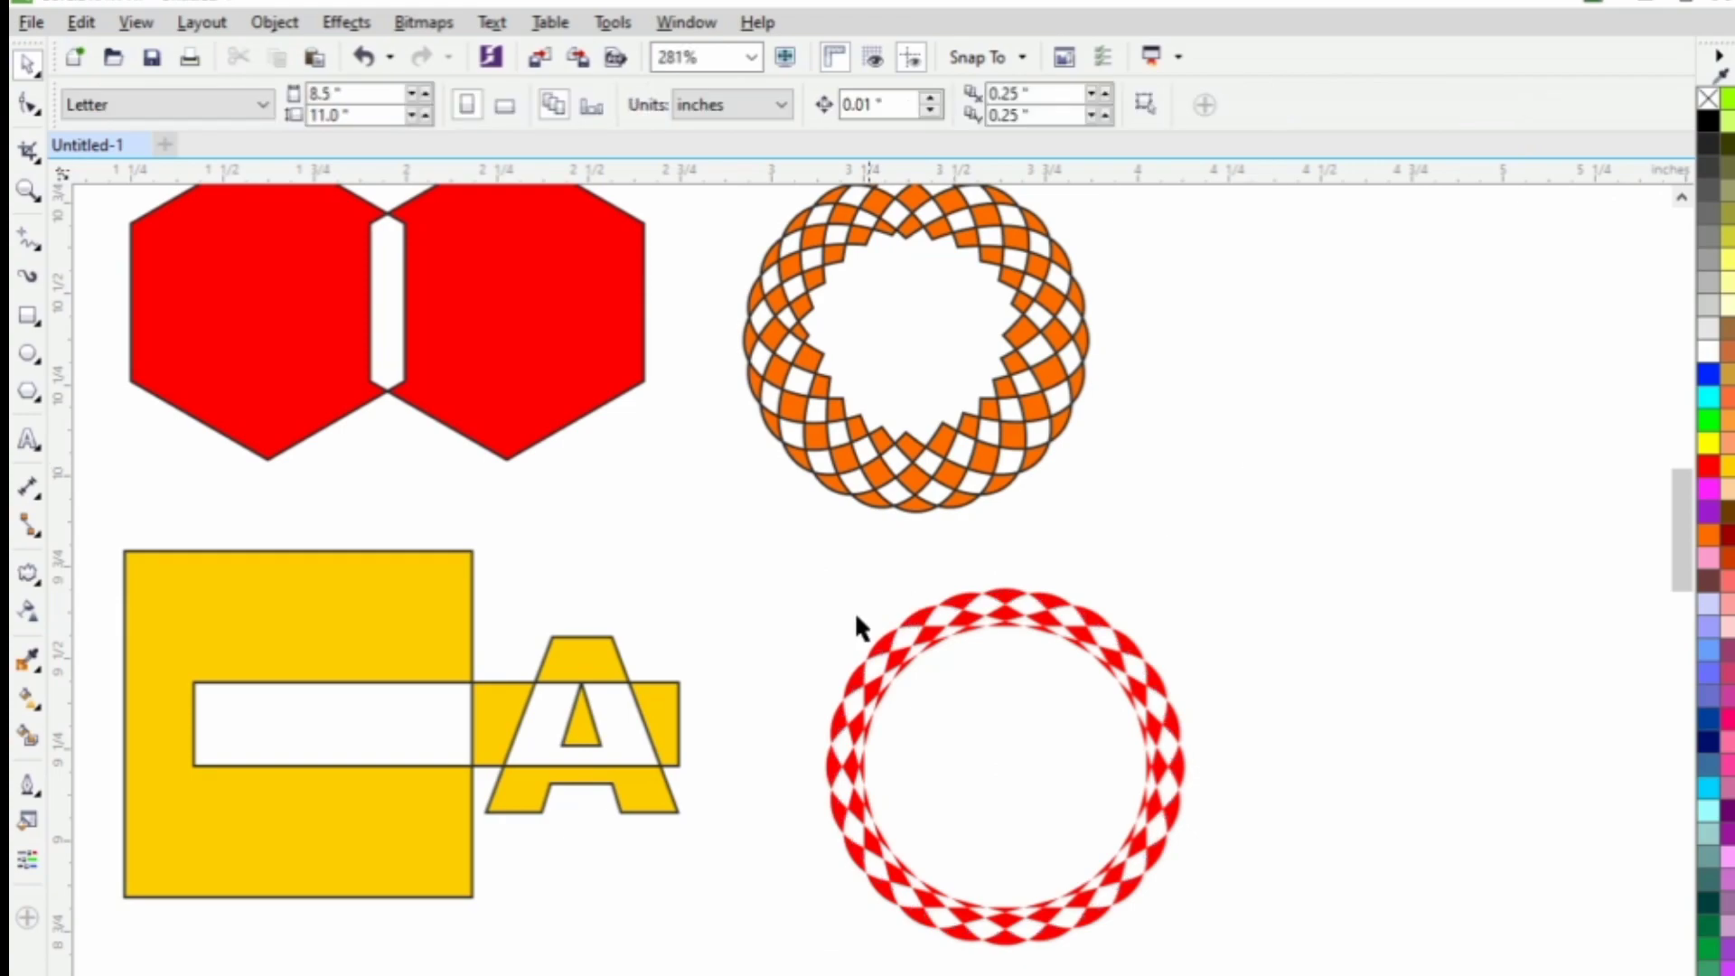
Add the artistic text "TSN" in the empty area beside the two ring examples
left_click_drag(814, 654, 1254, 975)
scroll(842, 744, "down", 2)
key("F2")
left_click_drag(515, 527, 1330, 931)
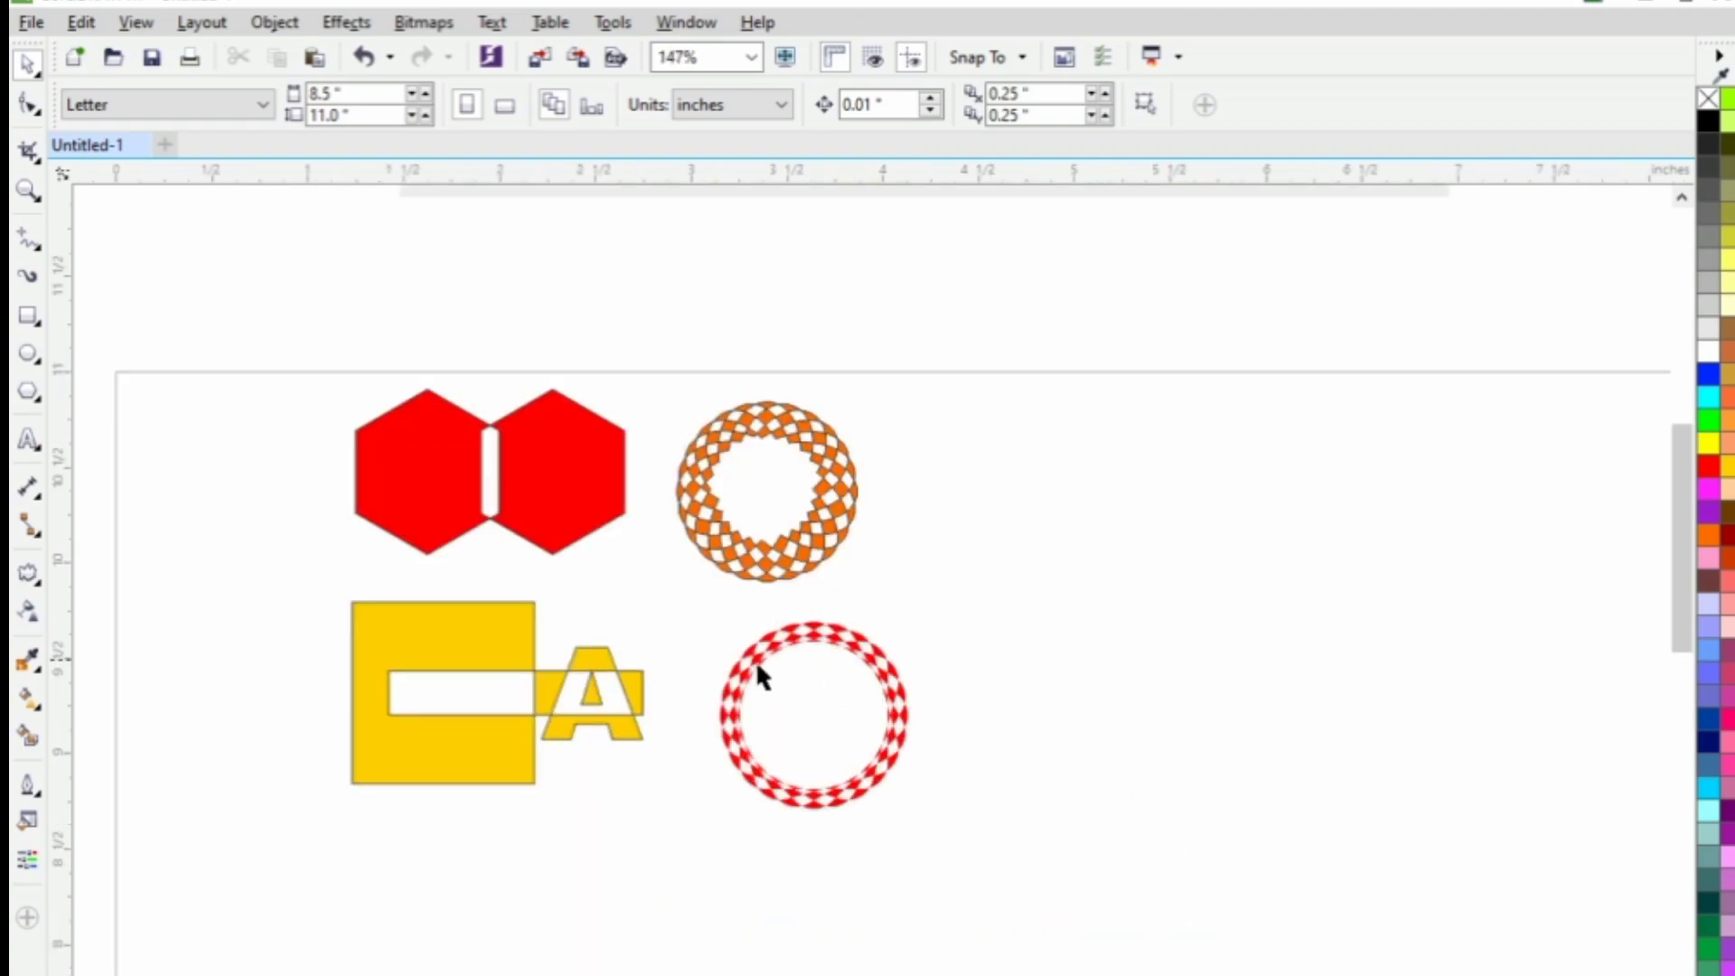
left_click(28, 441)
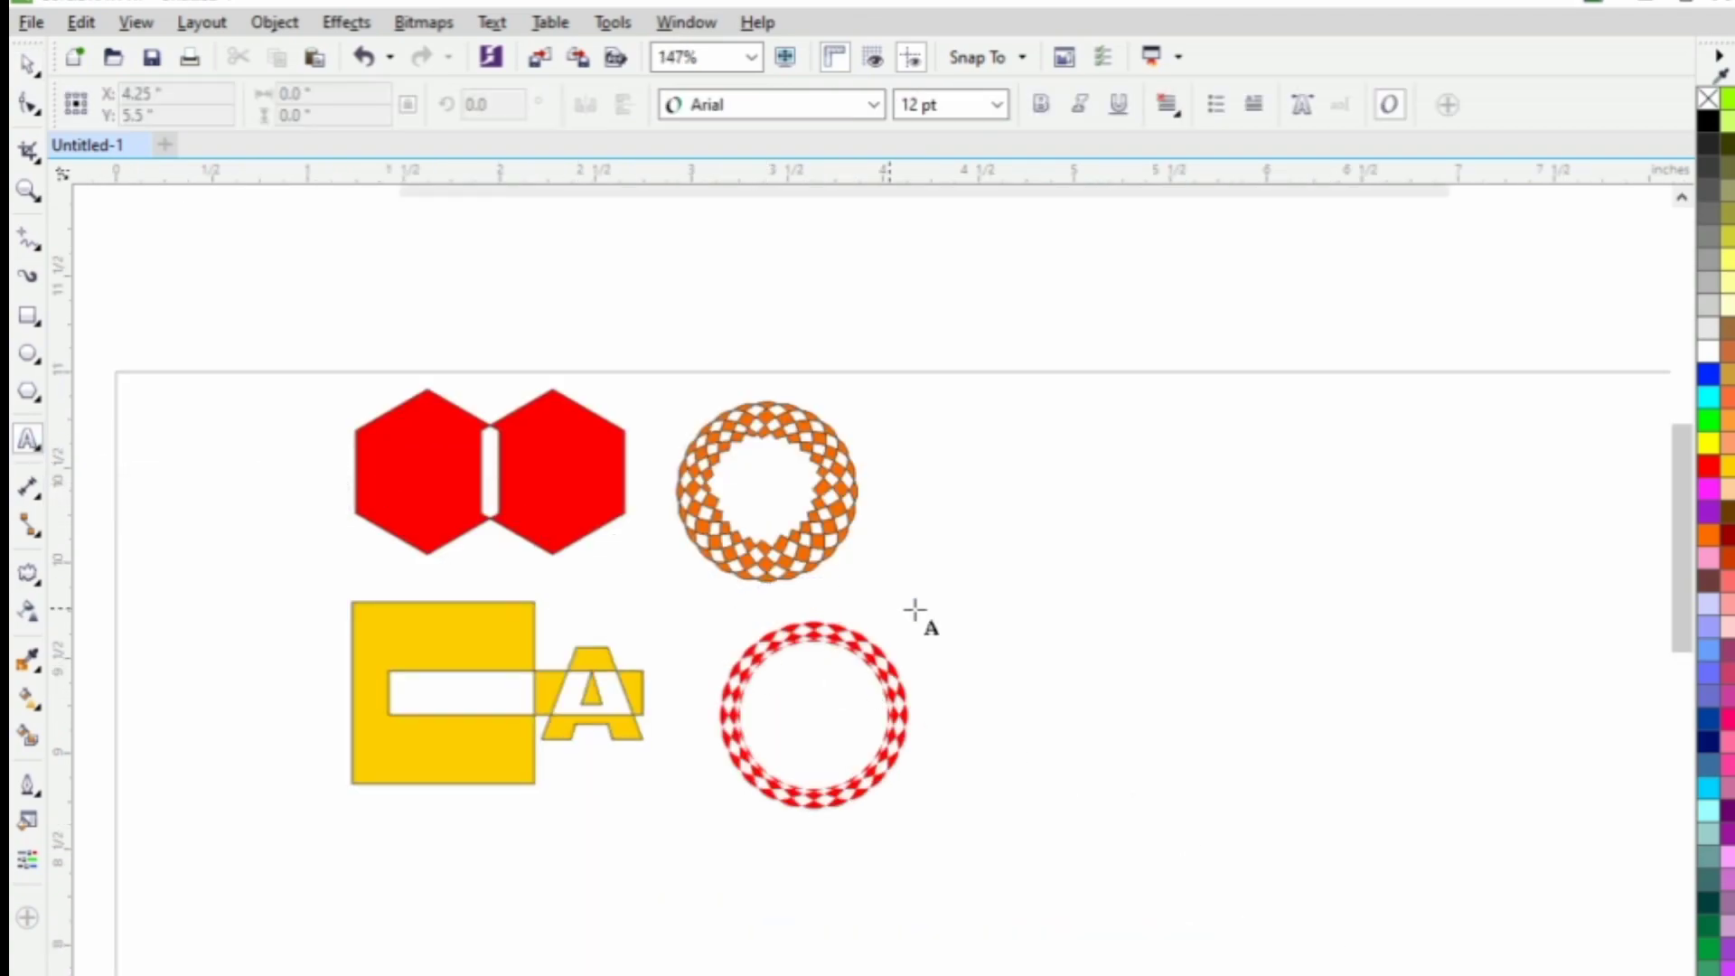
left_click(1033, 598)
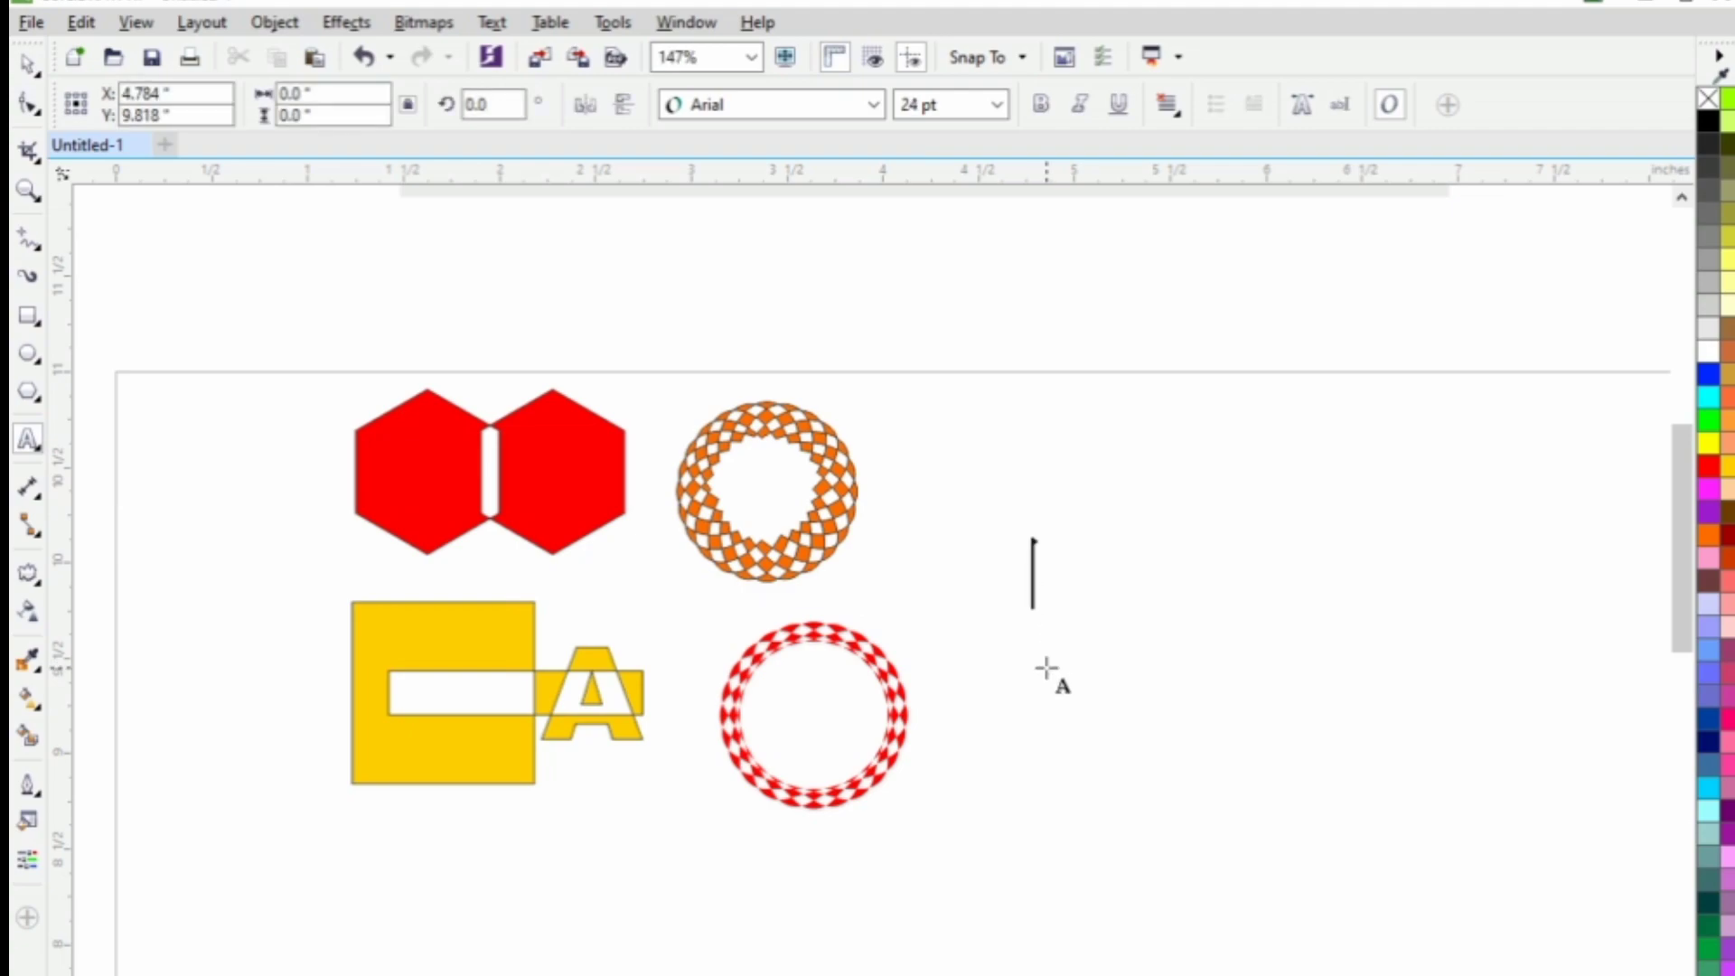
type("TSN")
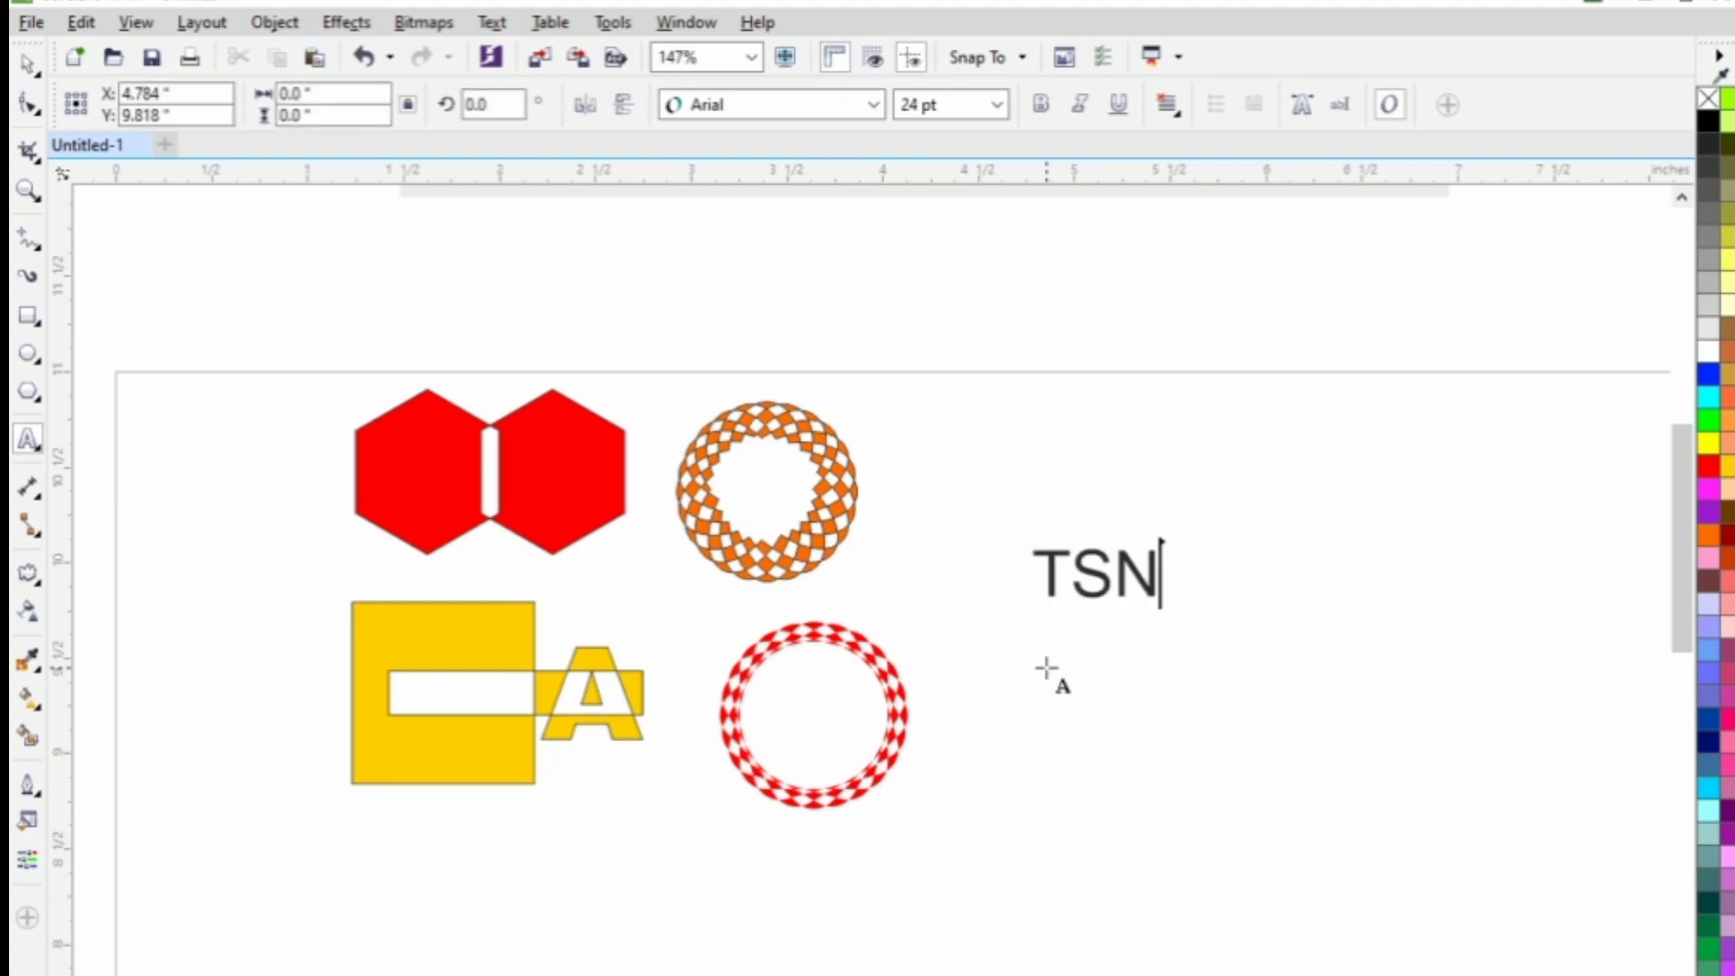
Set the TSN text's font to Arial Black, enlarge it to about 64 pt and reposition it beside the rings
left_click(31, 68)
left_click(818, 109)
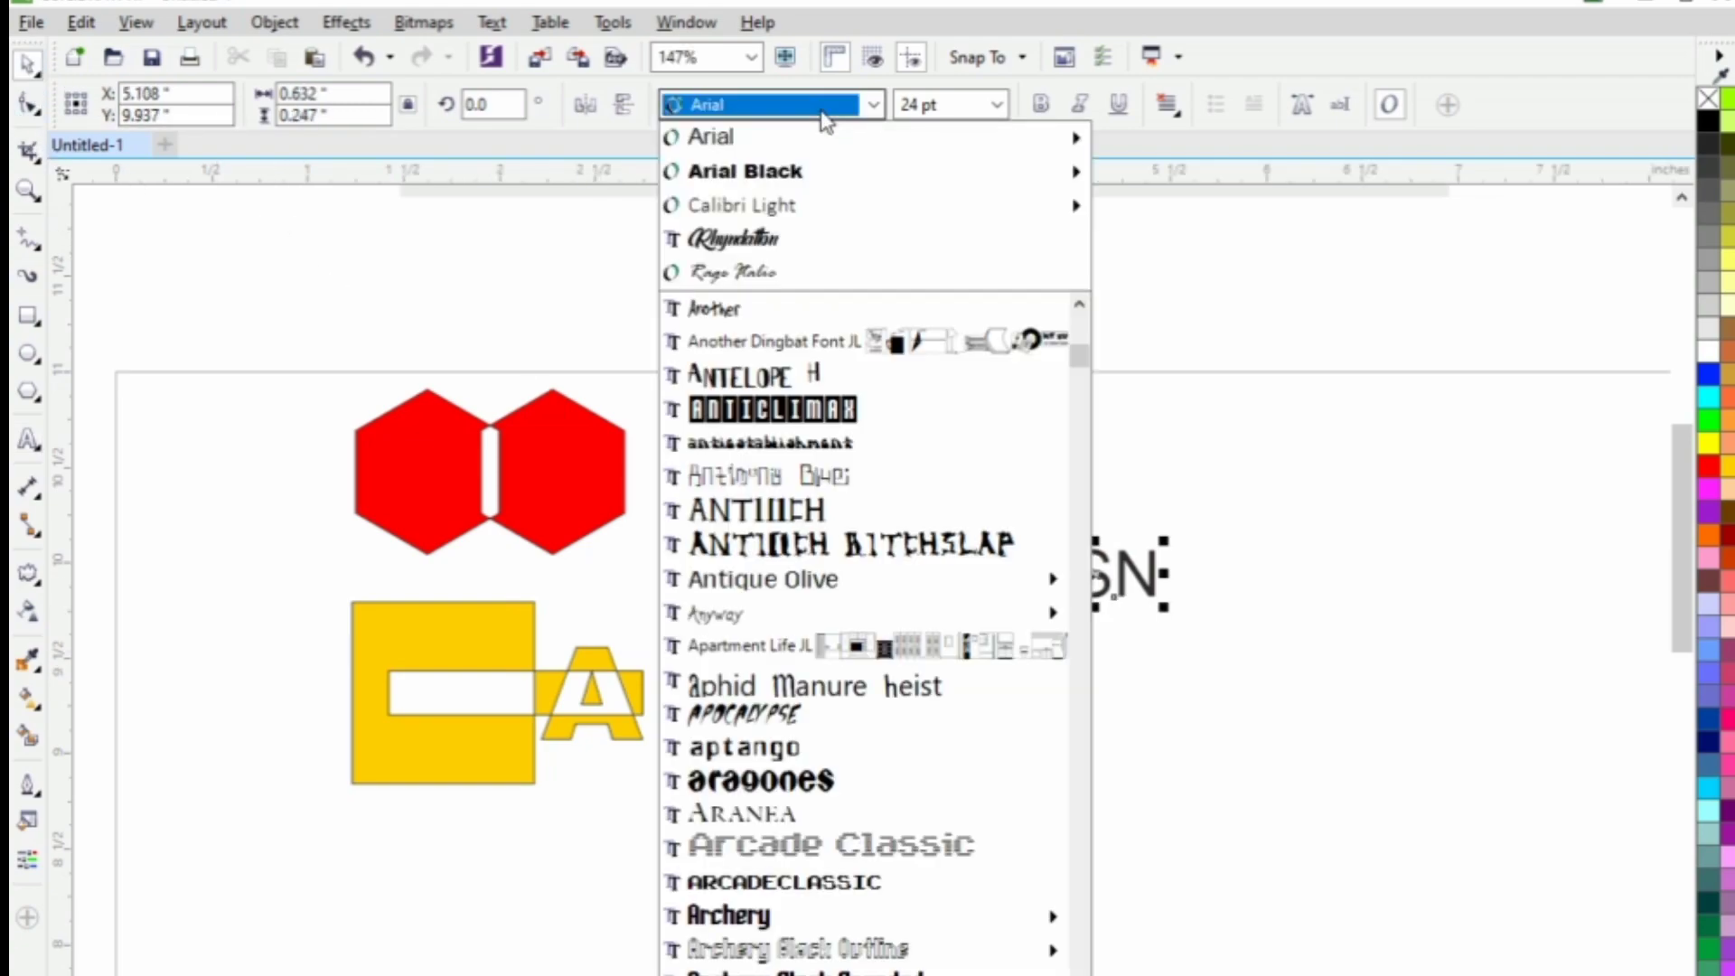
left_click(824, 174)
left_click_drag(1183, 609, 1301, 767)
left_click_drag(1128, 633, 1184, 644)
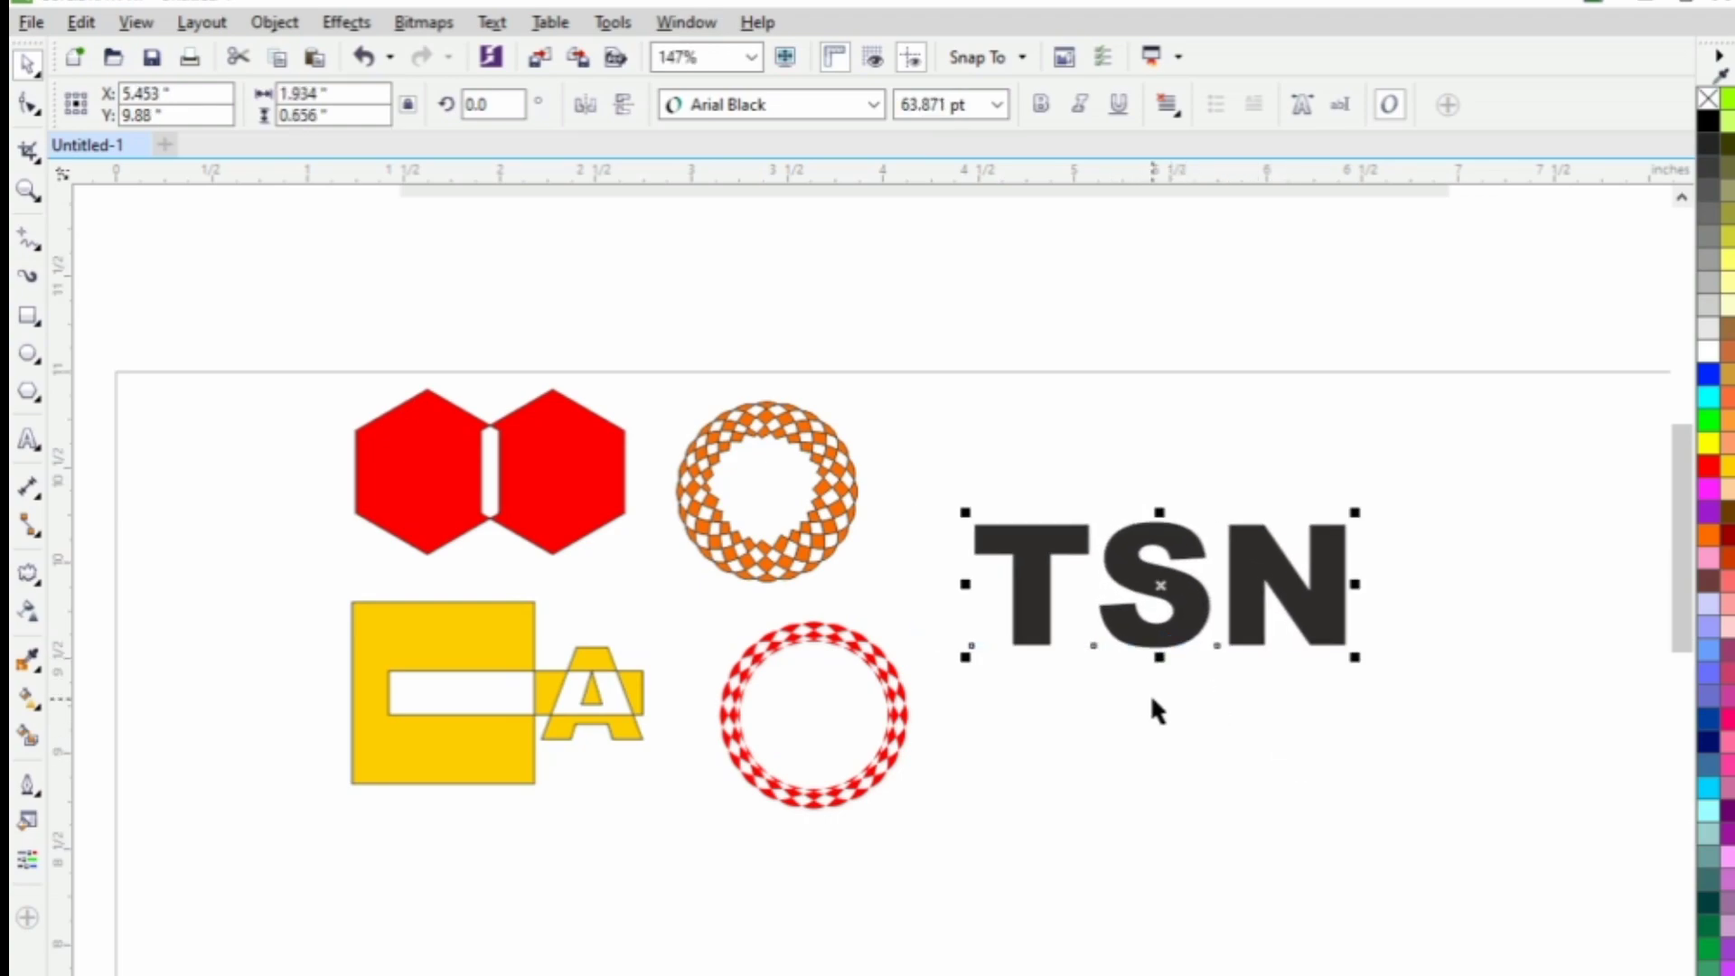
Break the TSN text into separate letters and move the S over the T and the N over the S's lower part
key("ctrl+k")
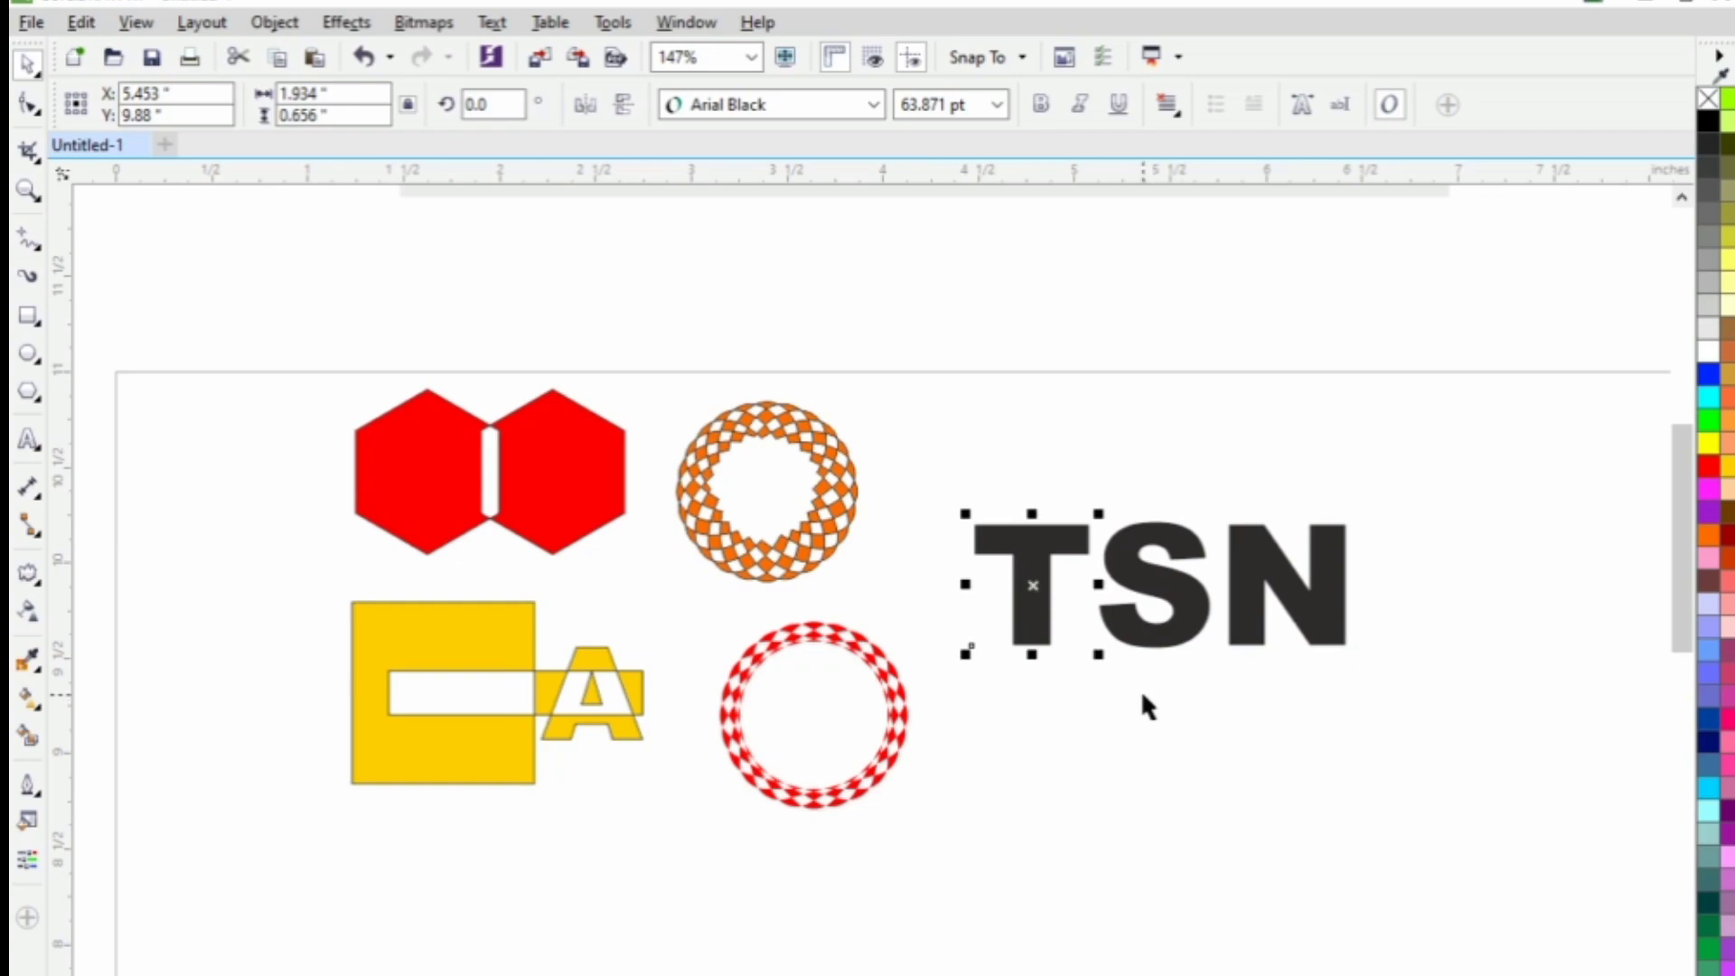
left_click_drag(922, 483, 1439, 773)
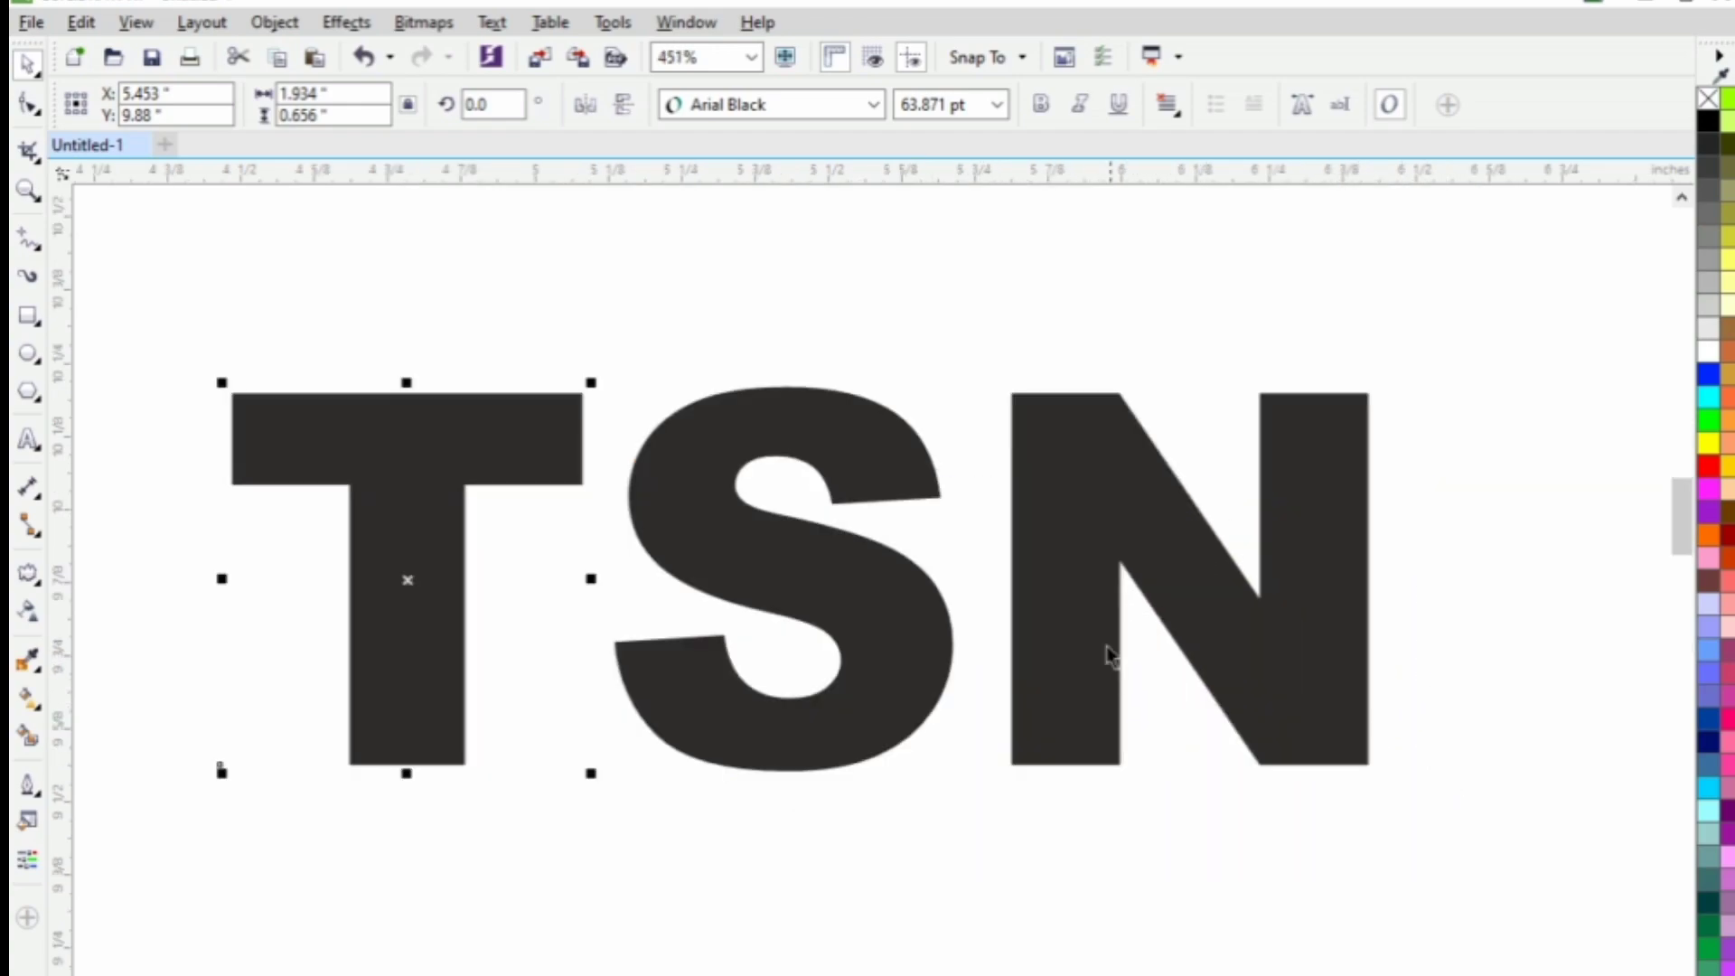
left_click_drag(827, 582, 709, 571)
left_click_drag(1043, 659, 763, 892)
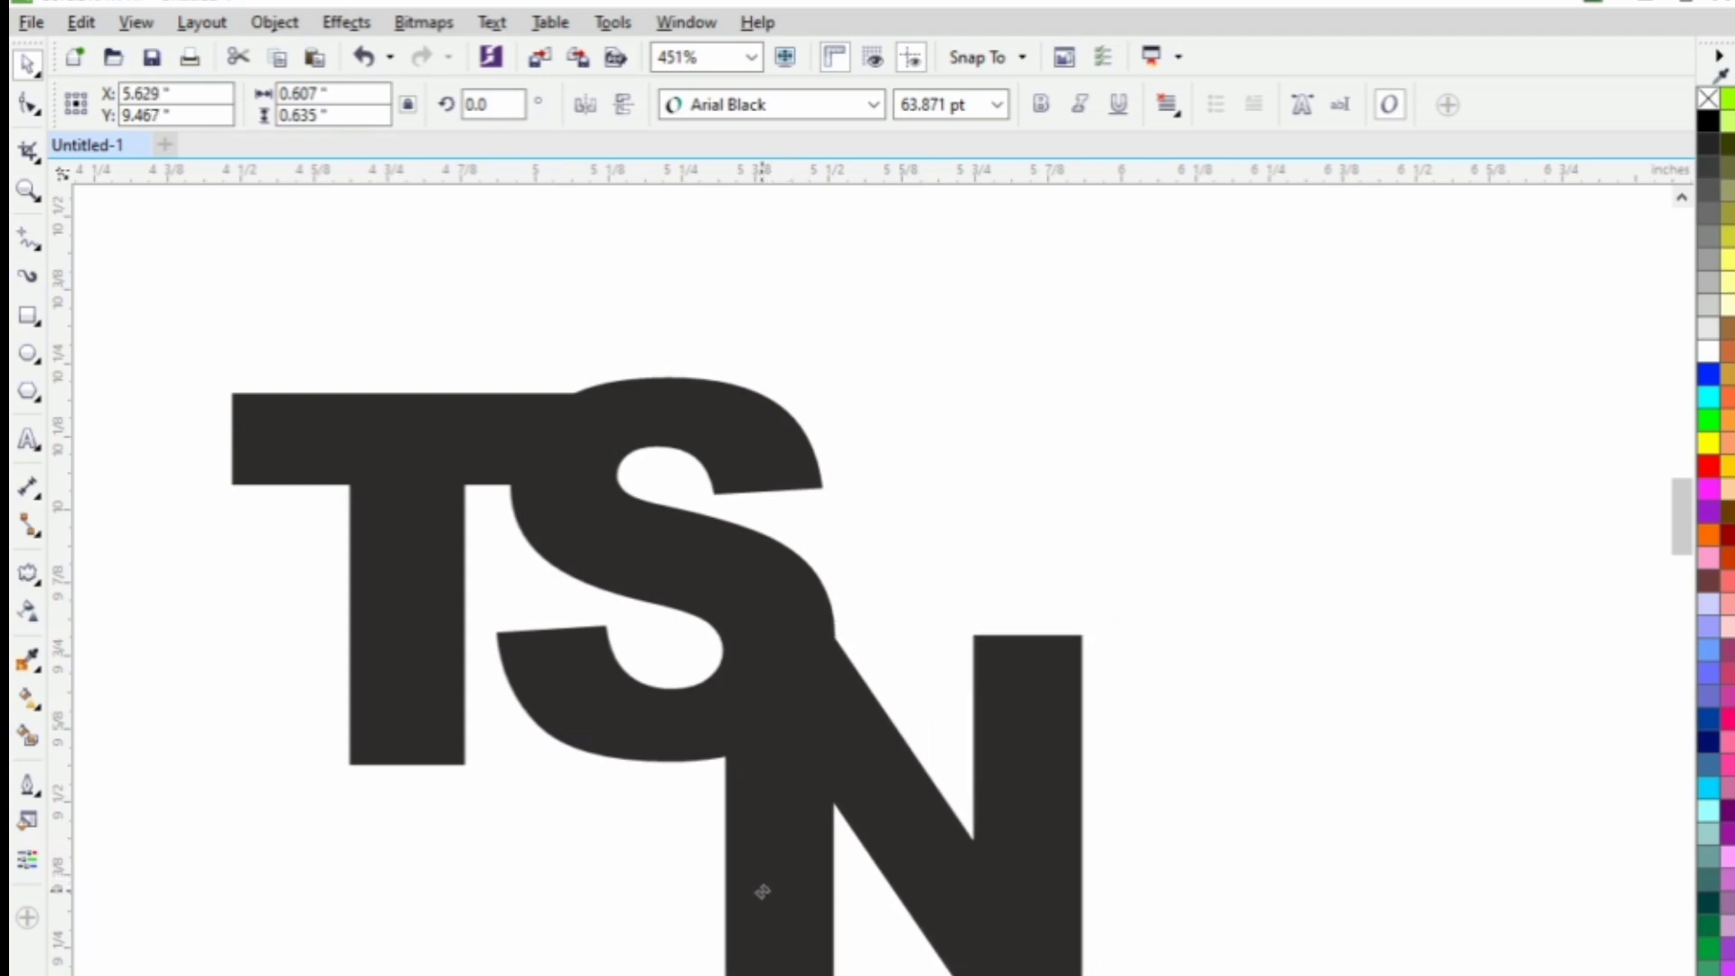
left_click(895, 549)
Convert the three overlapping TSN letters to curves and combine them into one object
scroll(402, 416, "down", 1)
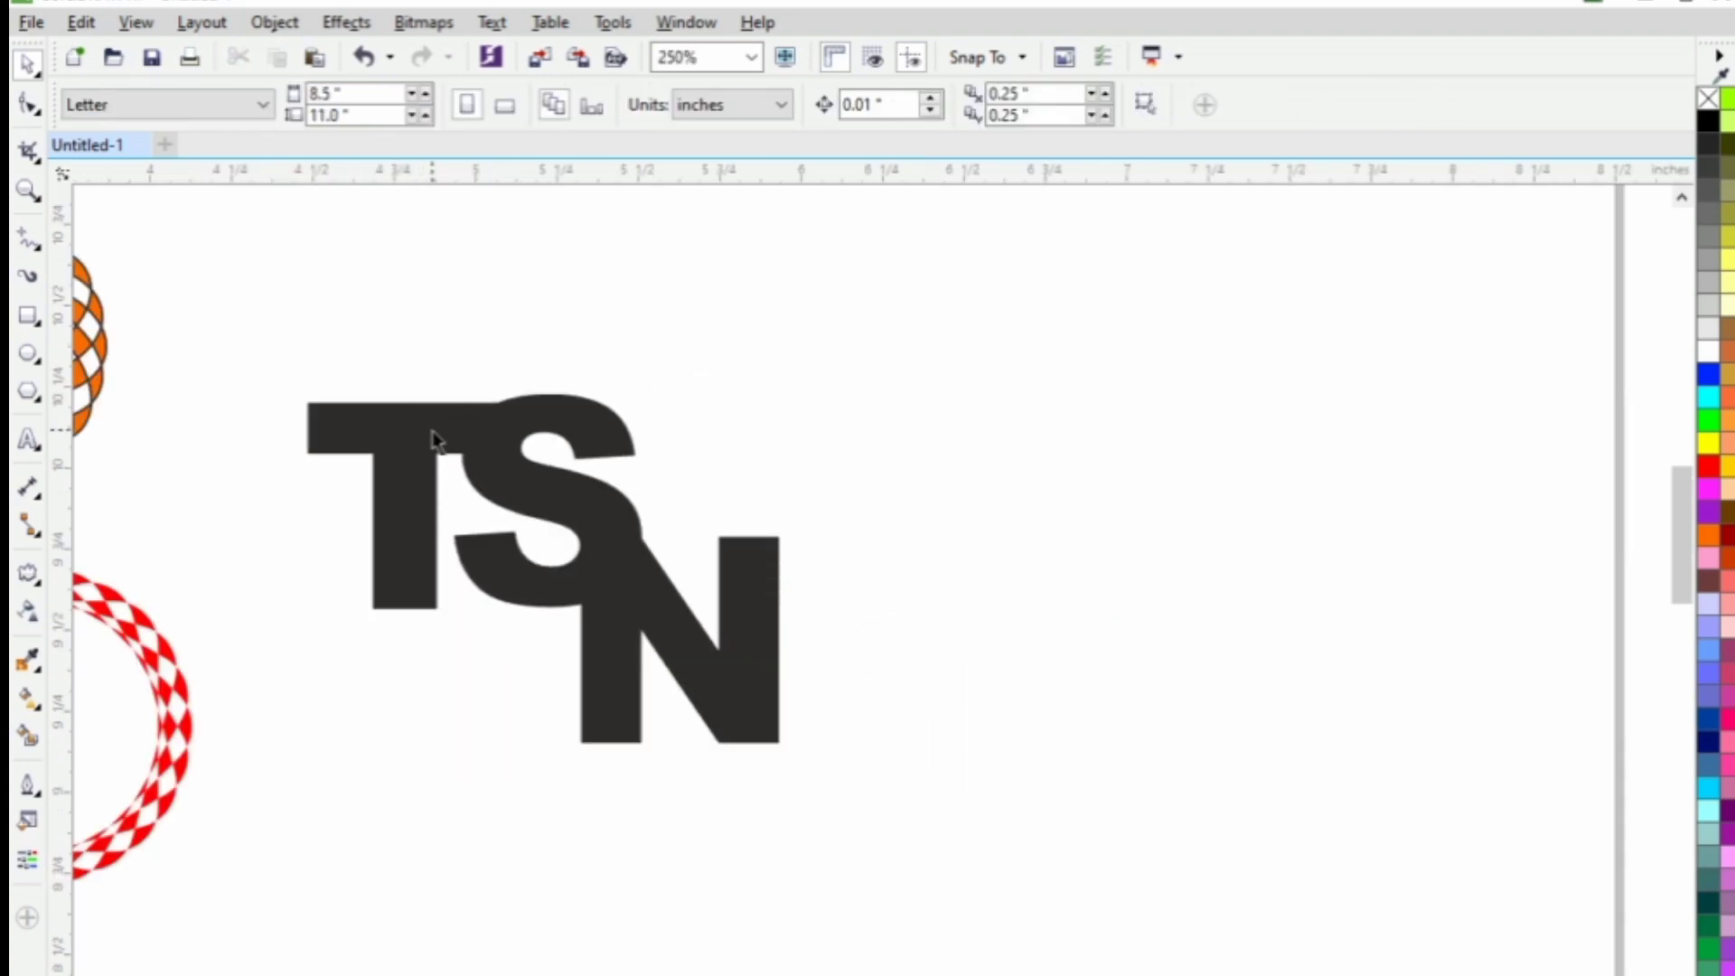
left_click_drag(287, 348, 849, 799)
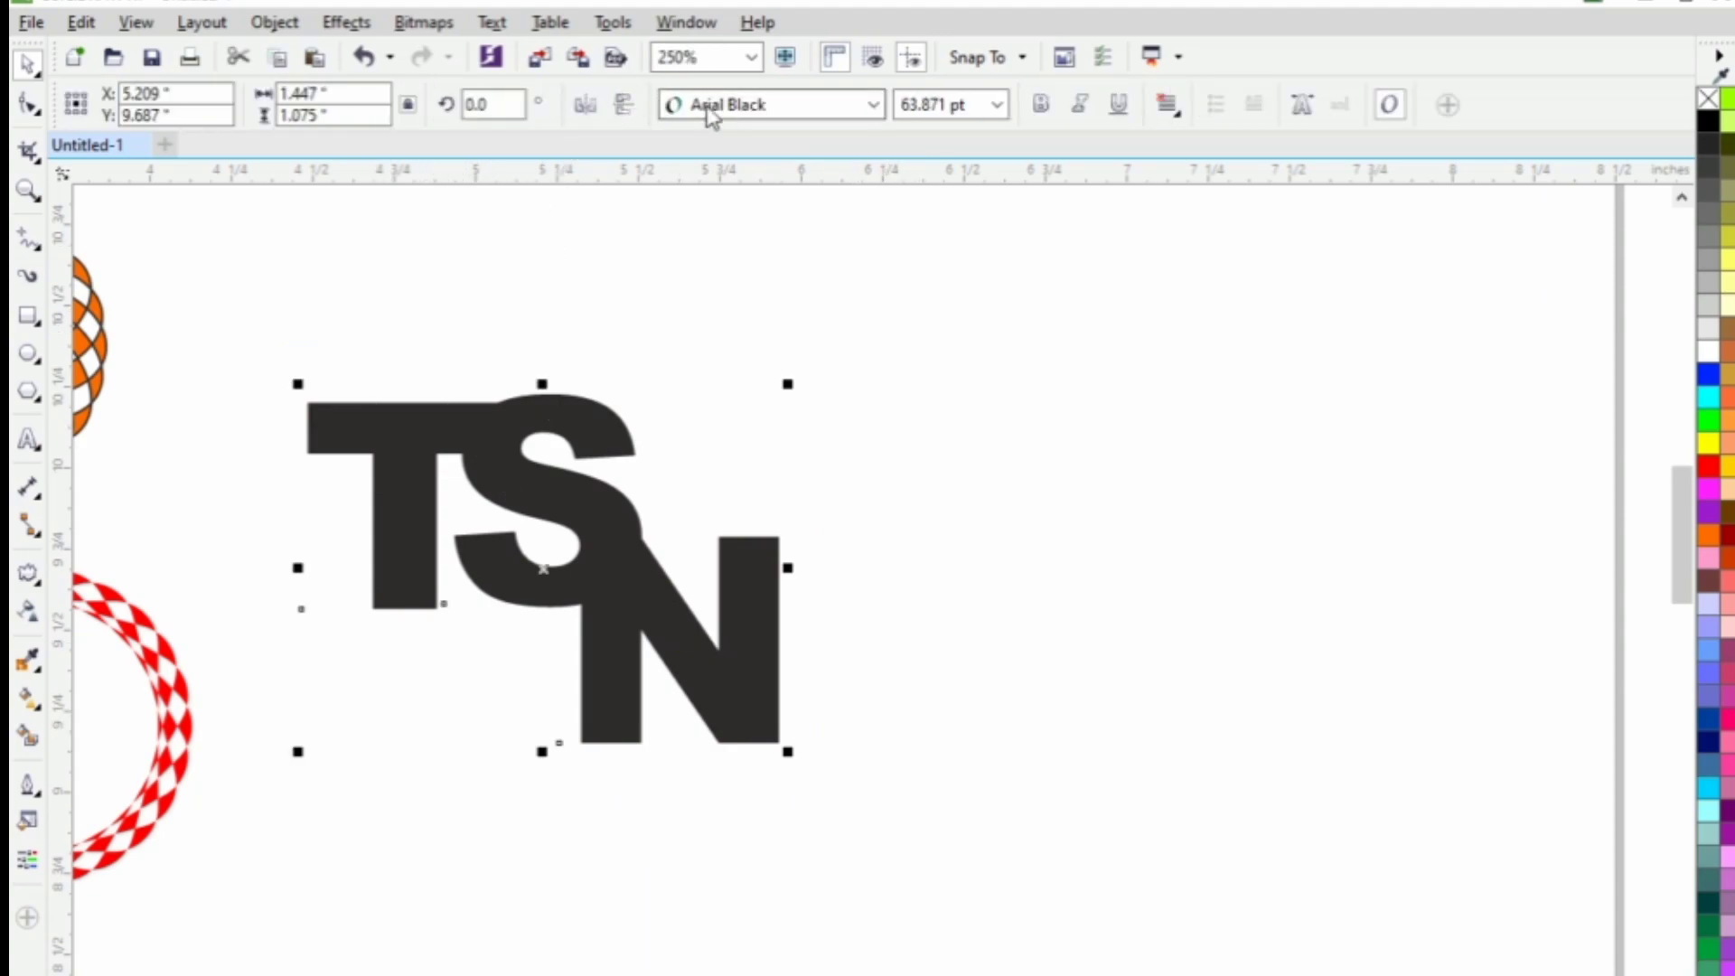
right_click(434, 423)
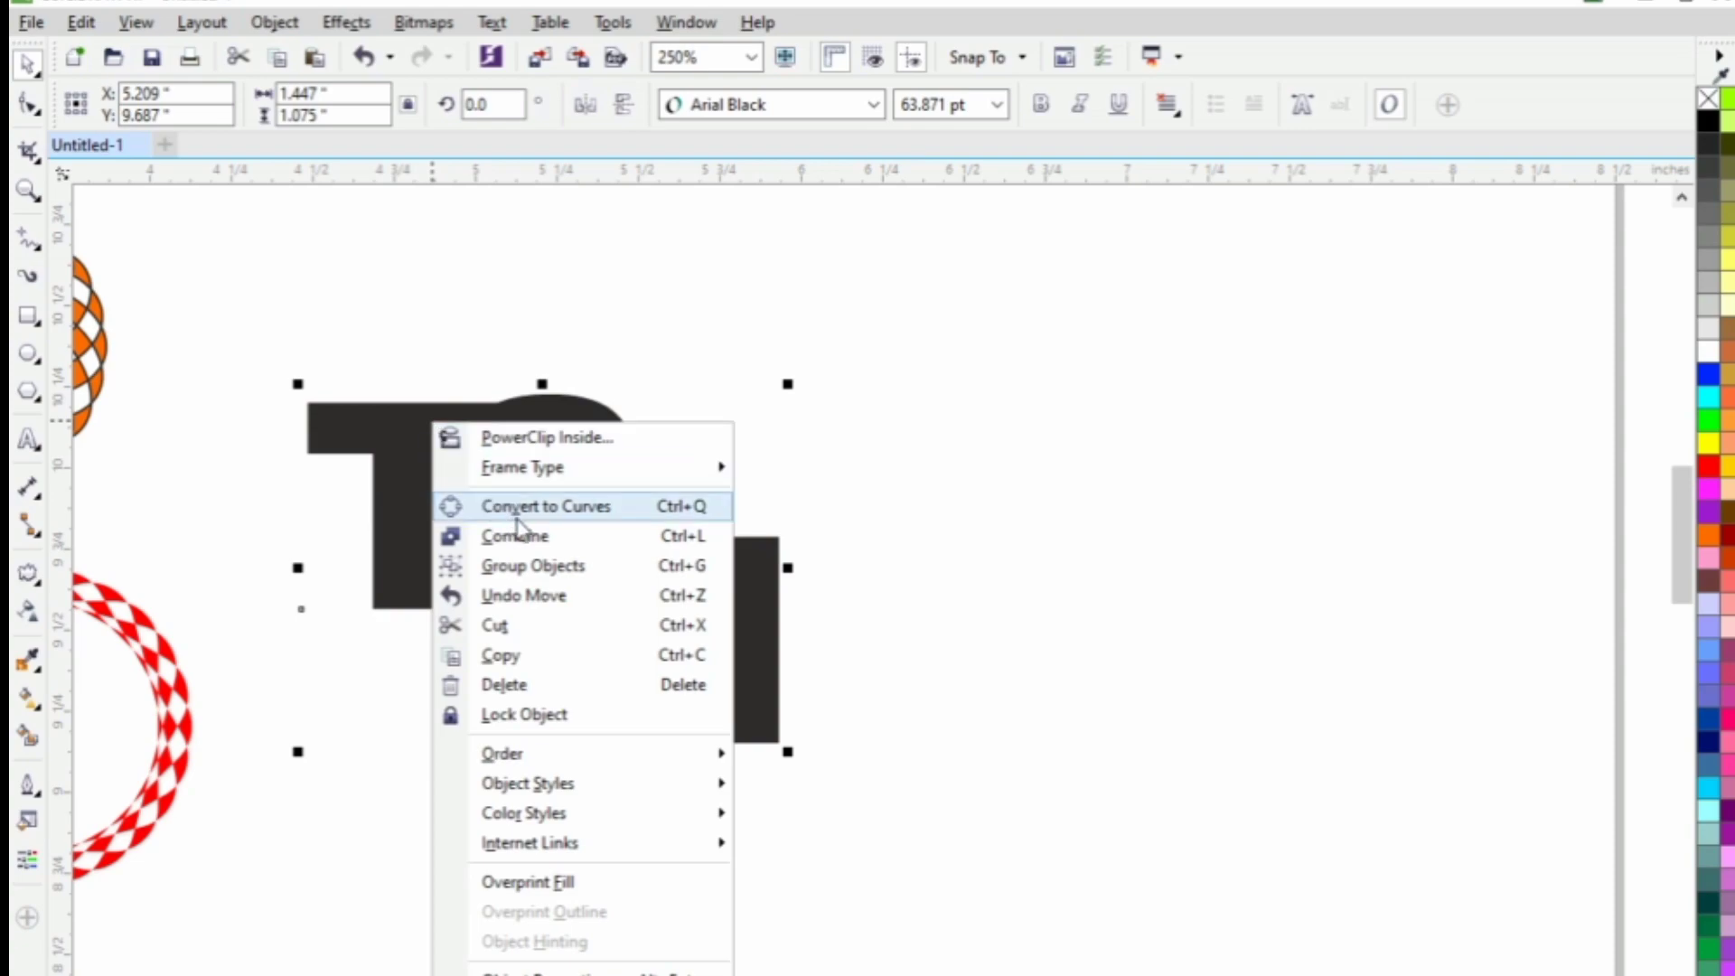
left_click(542, 506)
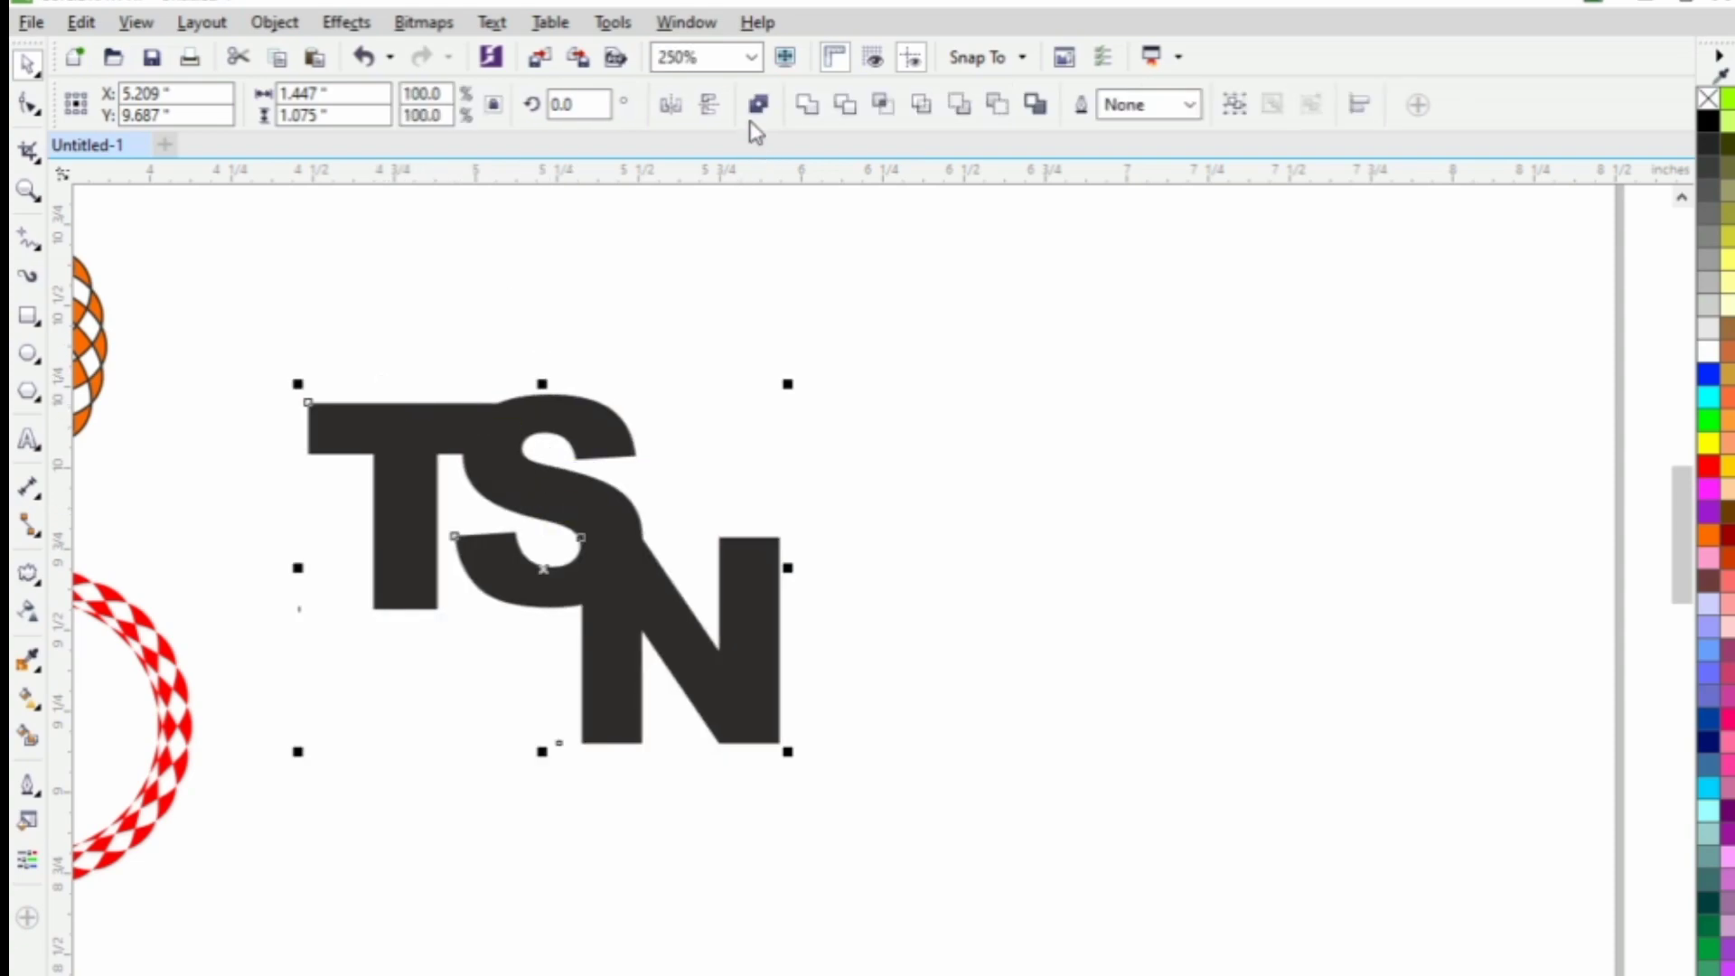
left_click(759, 104)
left_click(697, 293)
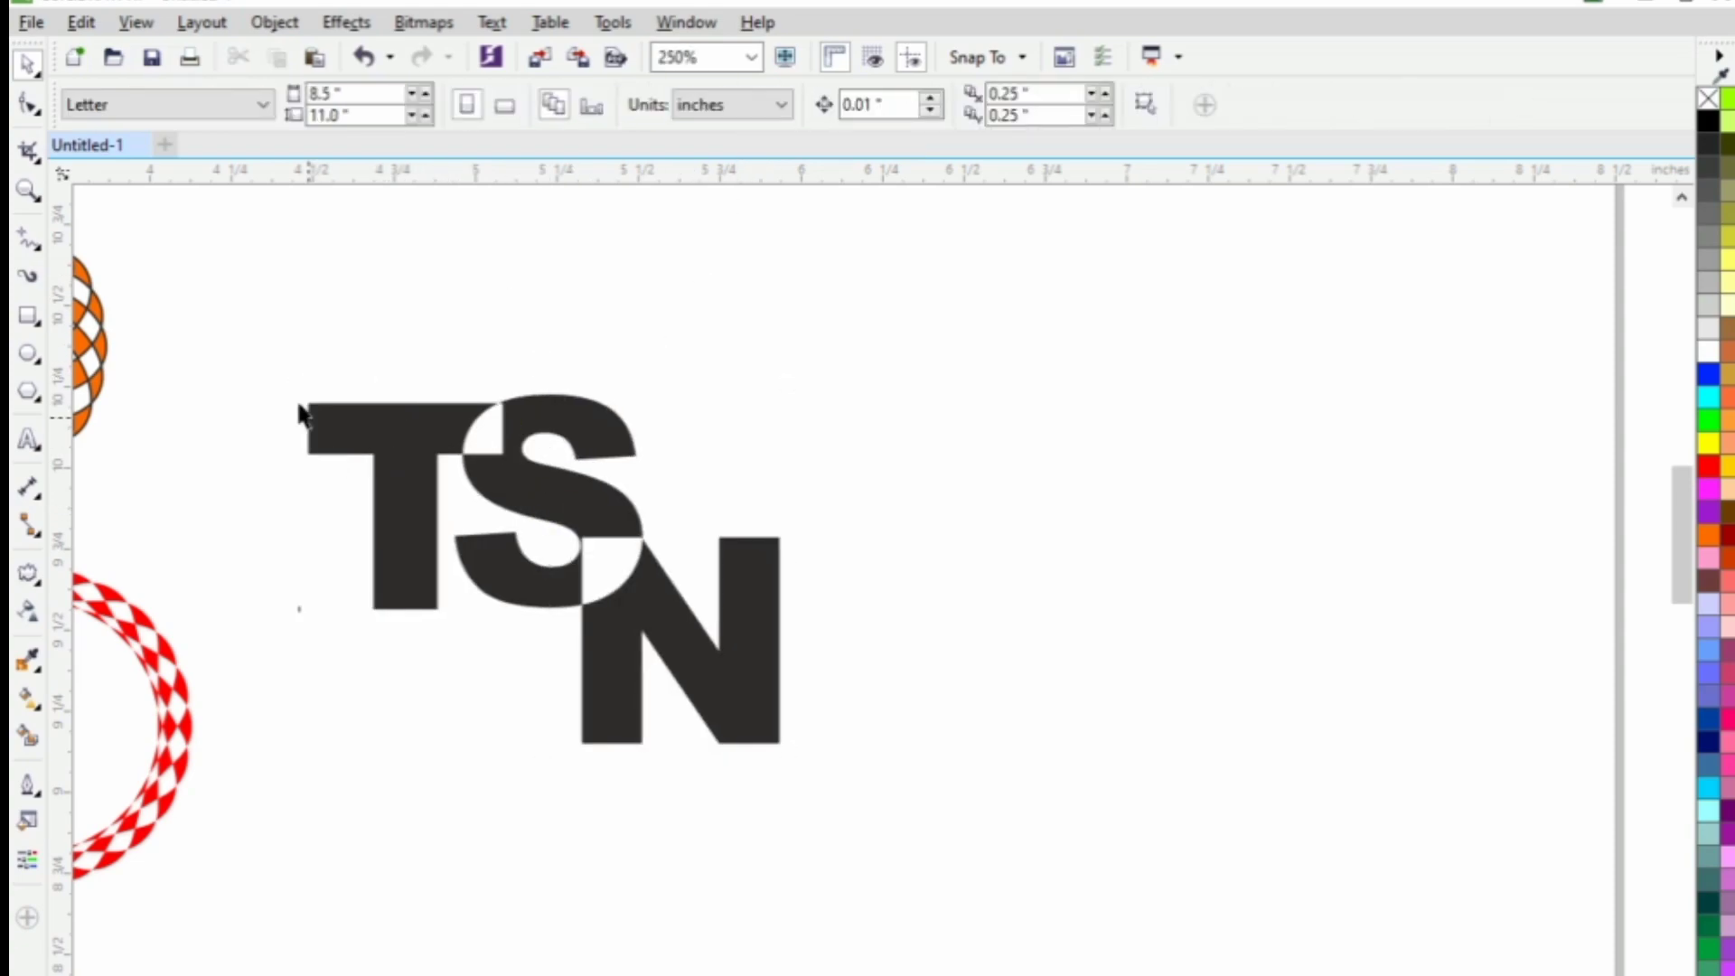
Fill the combined TSN lettering with red
left_click(358, 415)
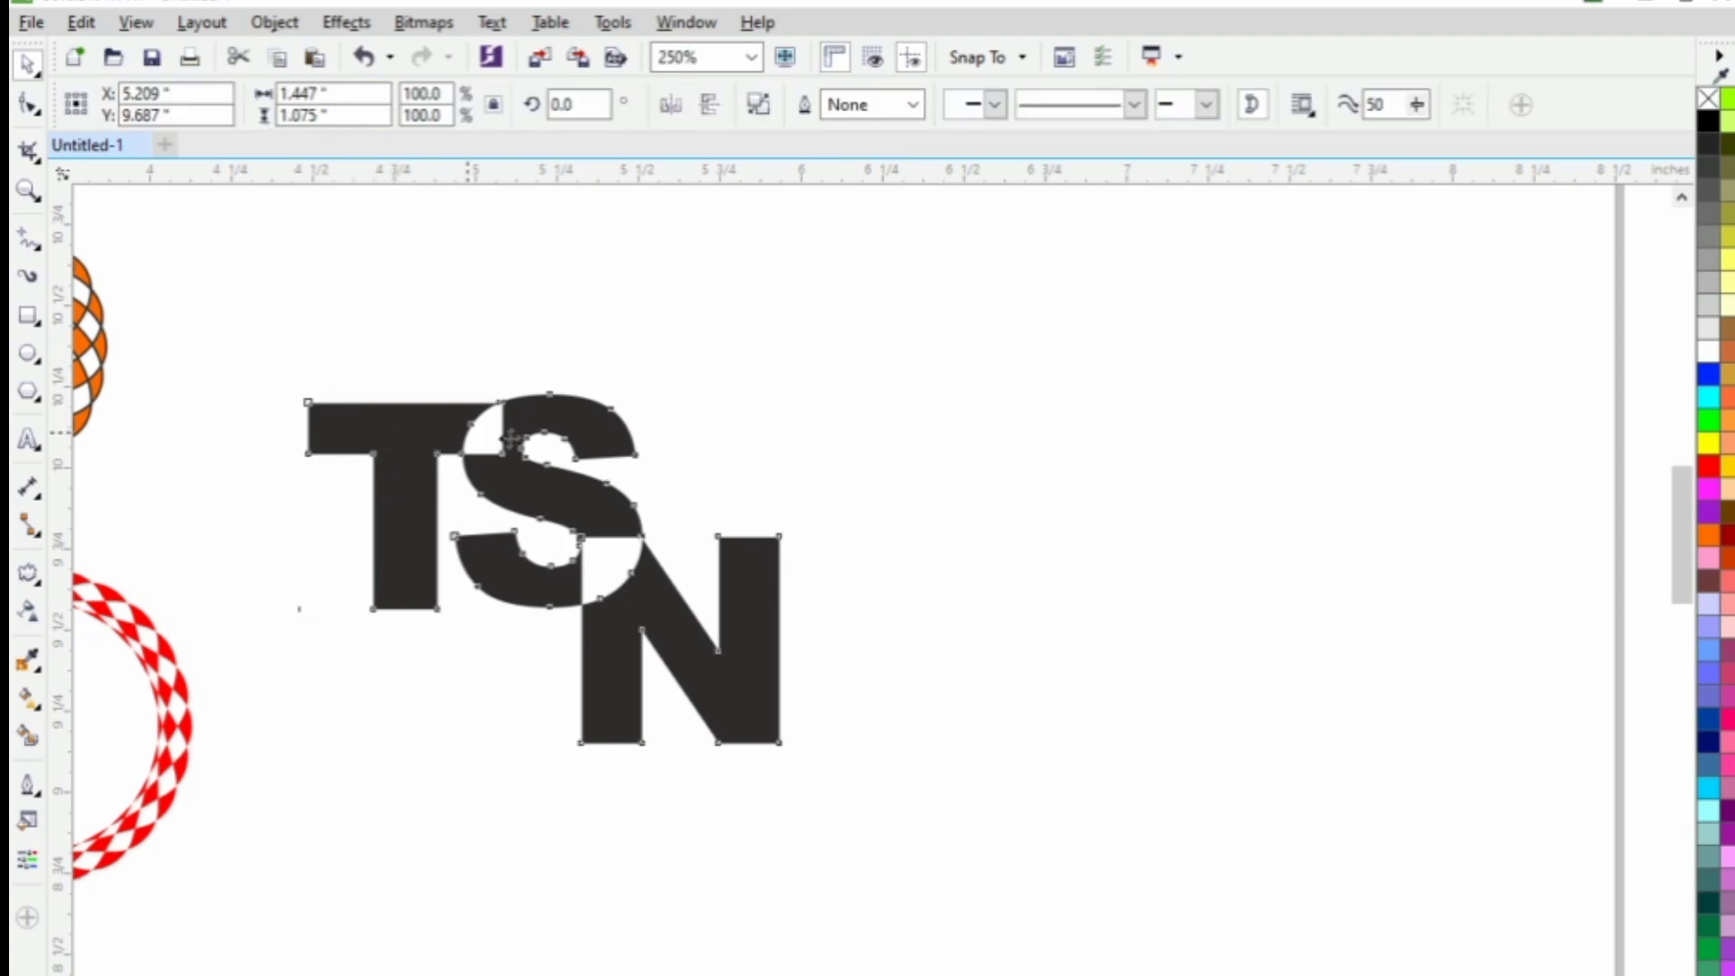
left_click(1711, 489)
left_click(1708, 443)
left_click(1708, 465)
left_click(1146, 379)
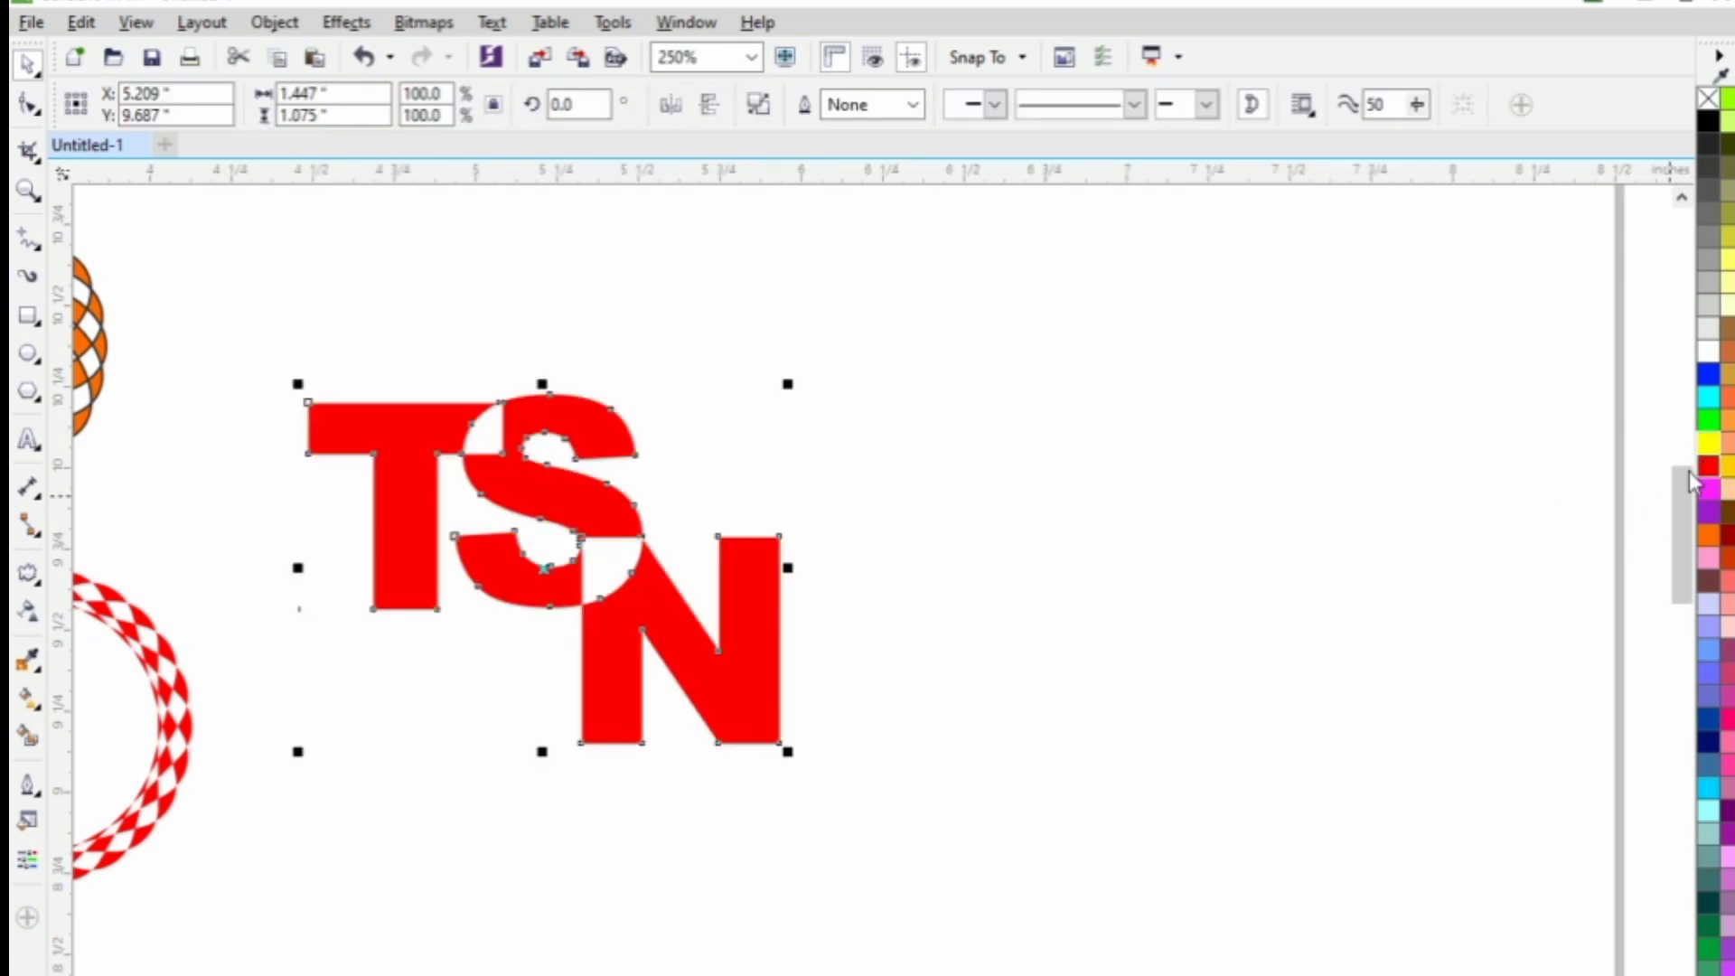
Move the red TSN lettering up and closer to the orange ring to tidy the examples
scroll(663, 511, "down", 1)
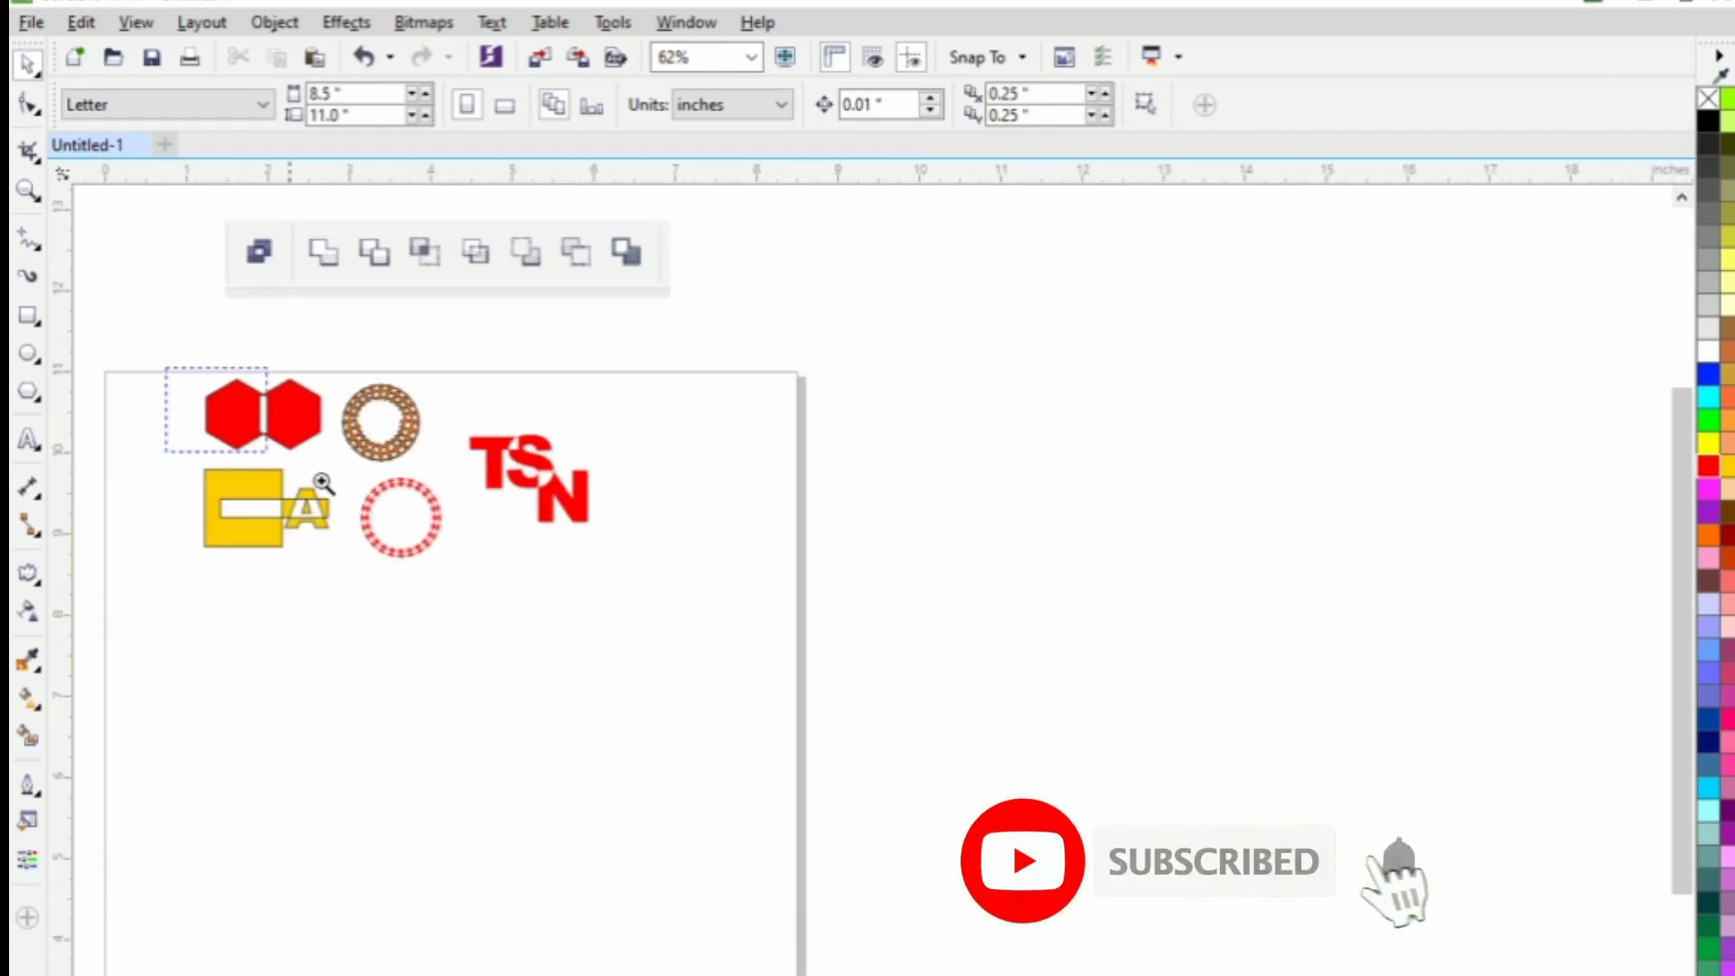
left_click_drag(323, 483, 696, 678)
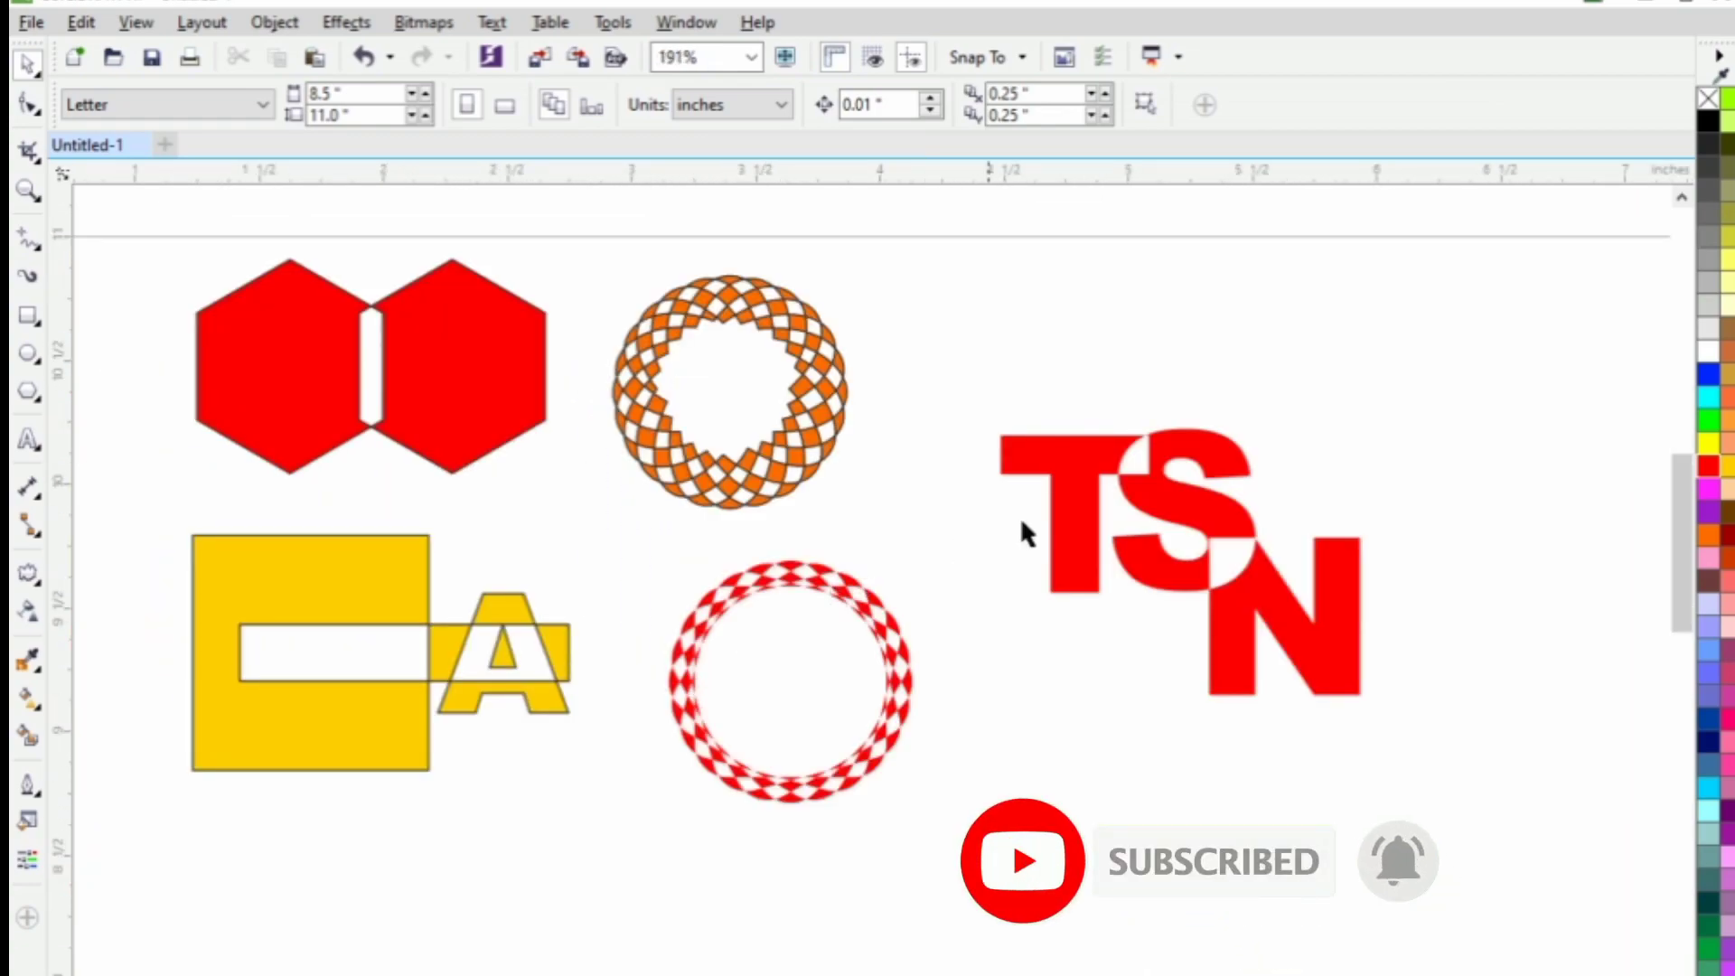
left_click(1065, 515)
left_click_drag(1064, 515, 964, 415)
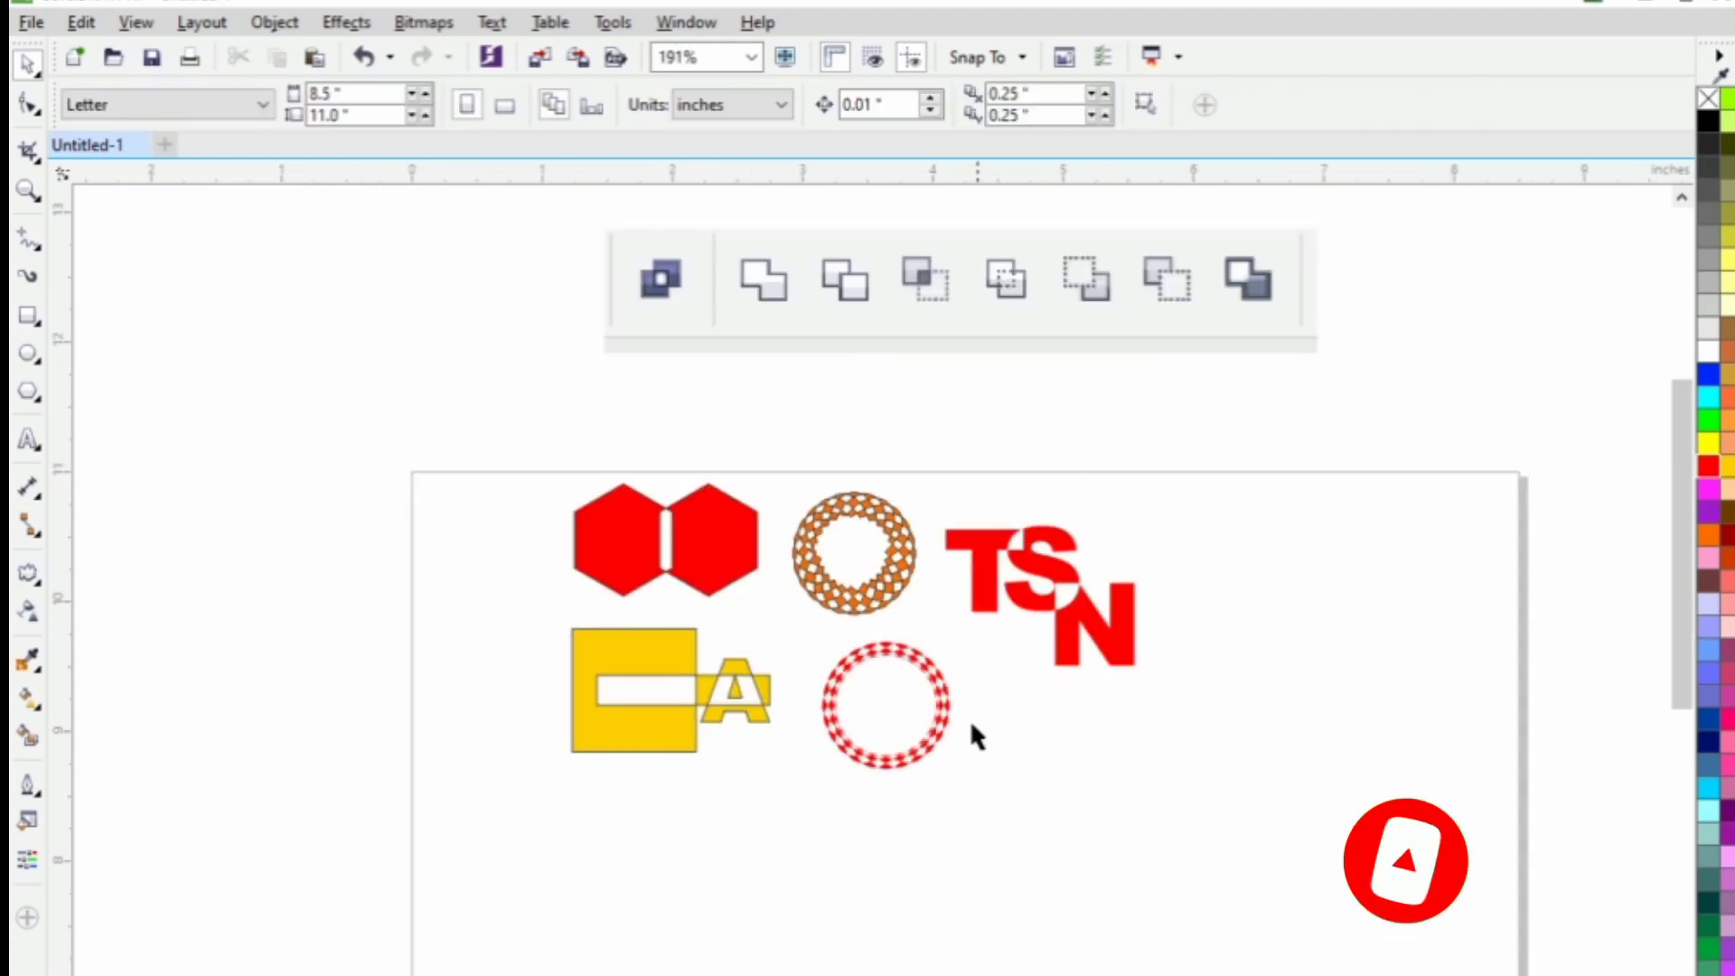
key("F2")
left_click_drag(414, 442, 1433, 975)
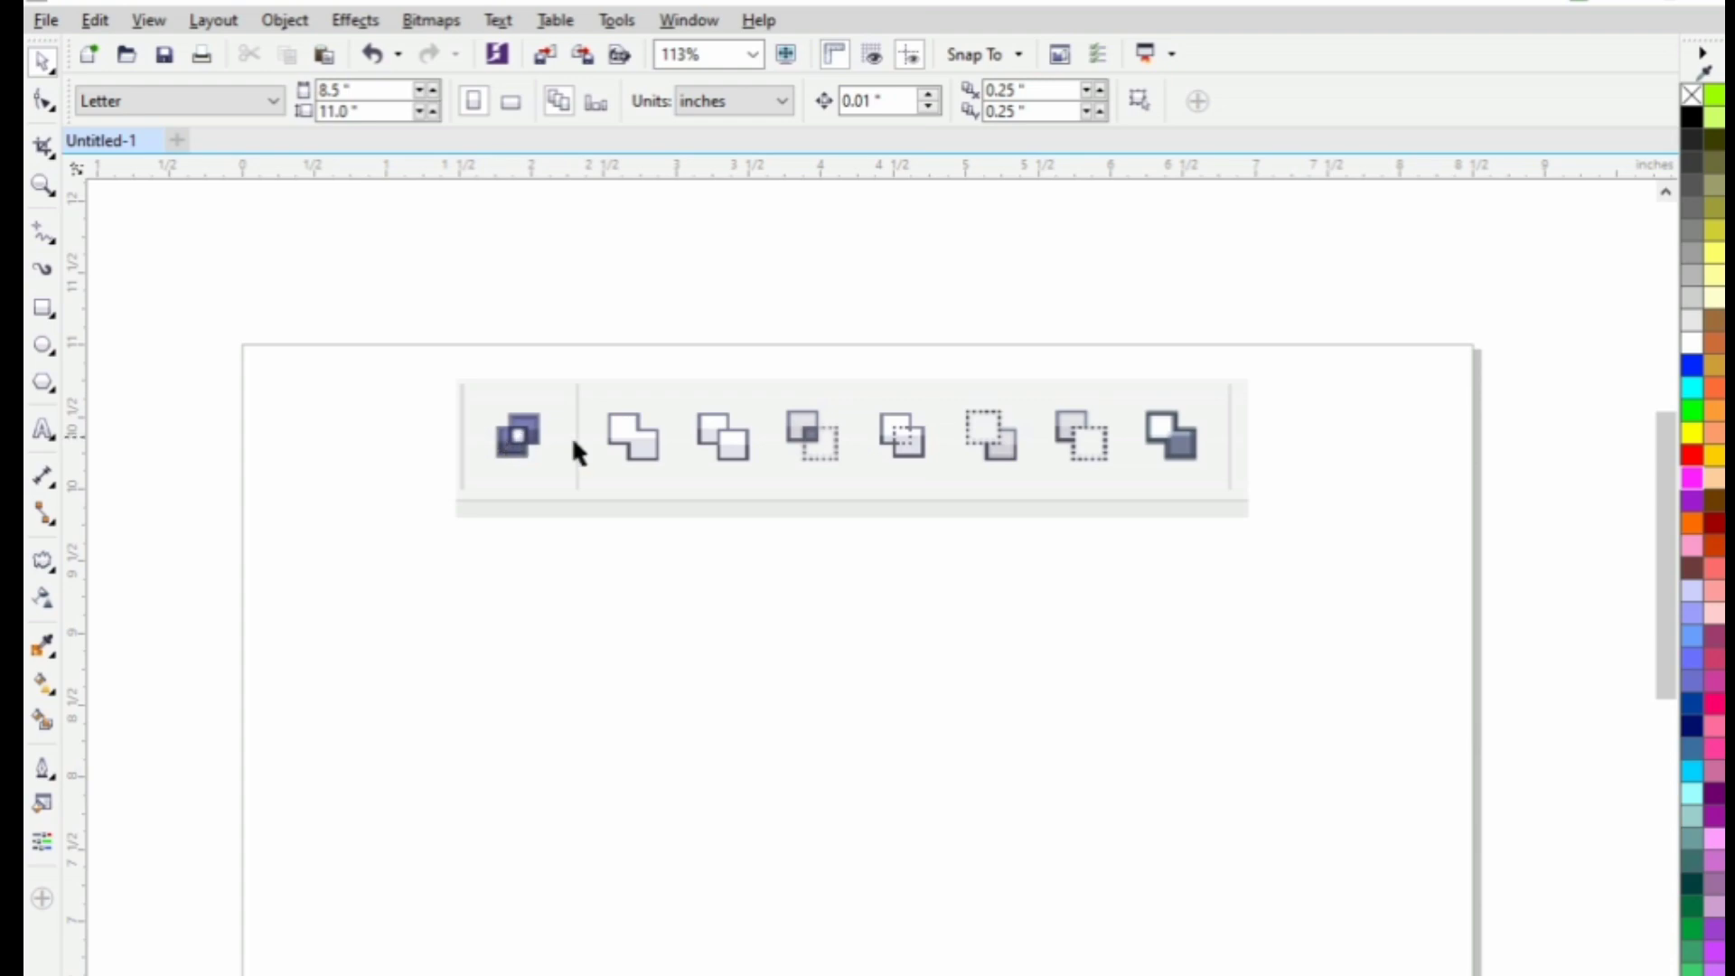